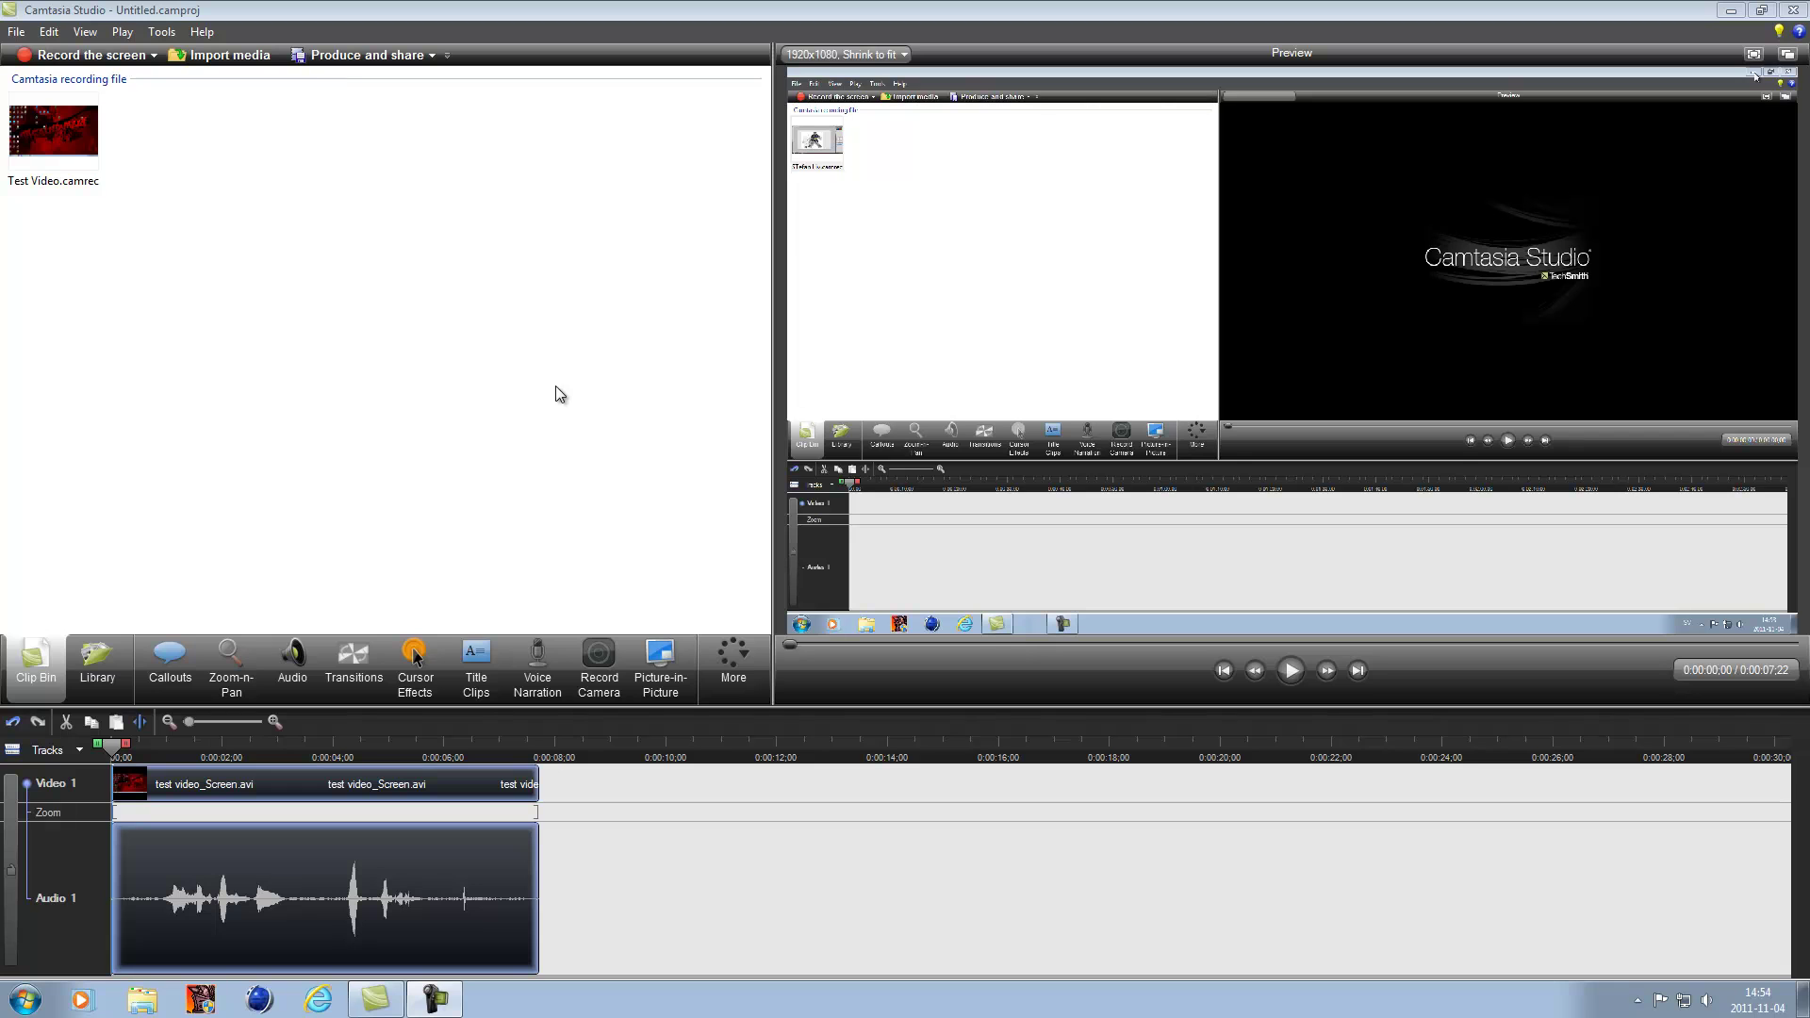
# Select the Test Video recording in the clip bin after cancelling an import
pyautogui.press('alt')
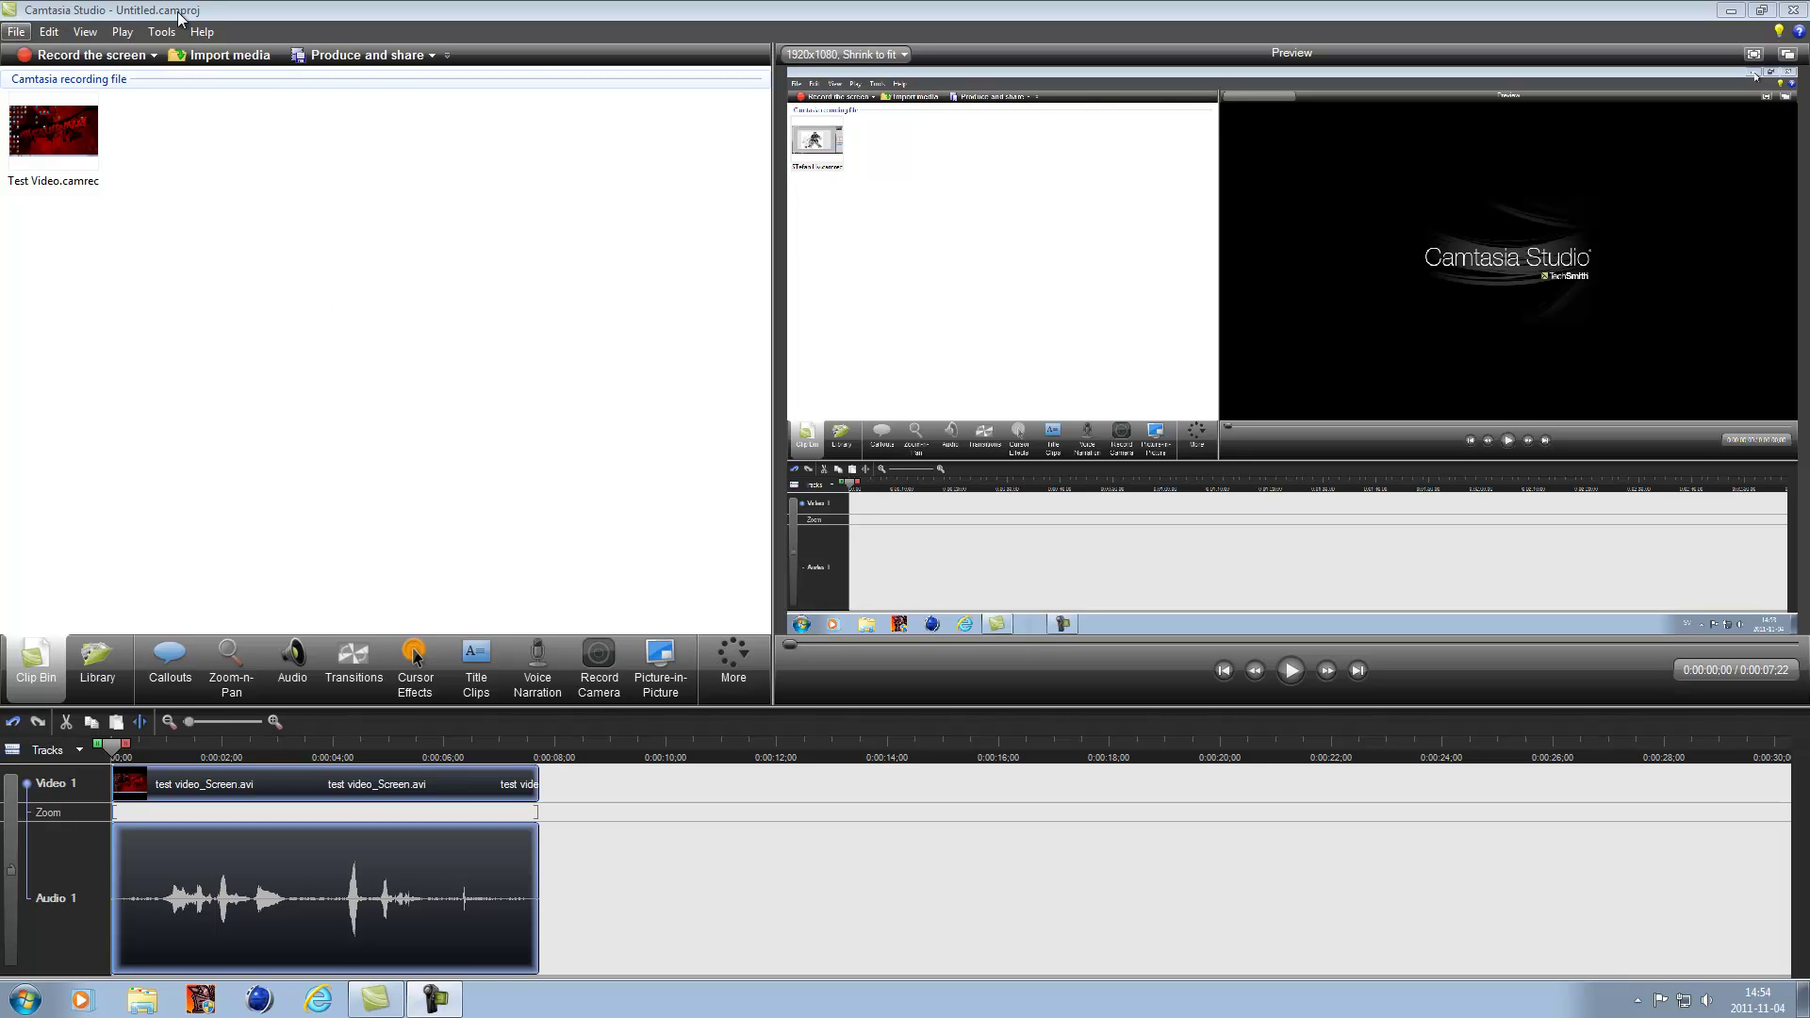
pyautogui.click(493, 606)
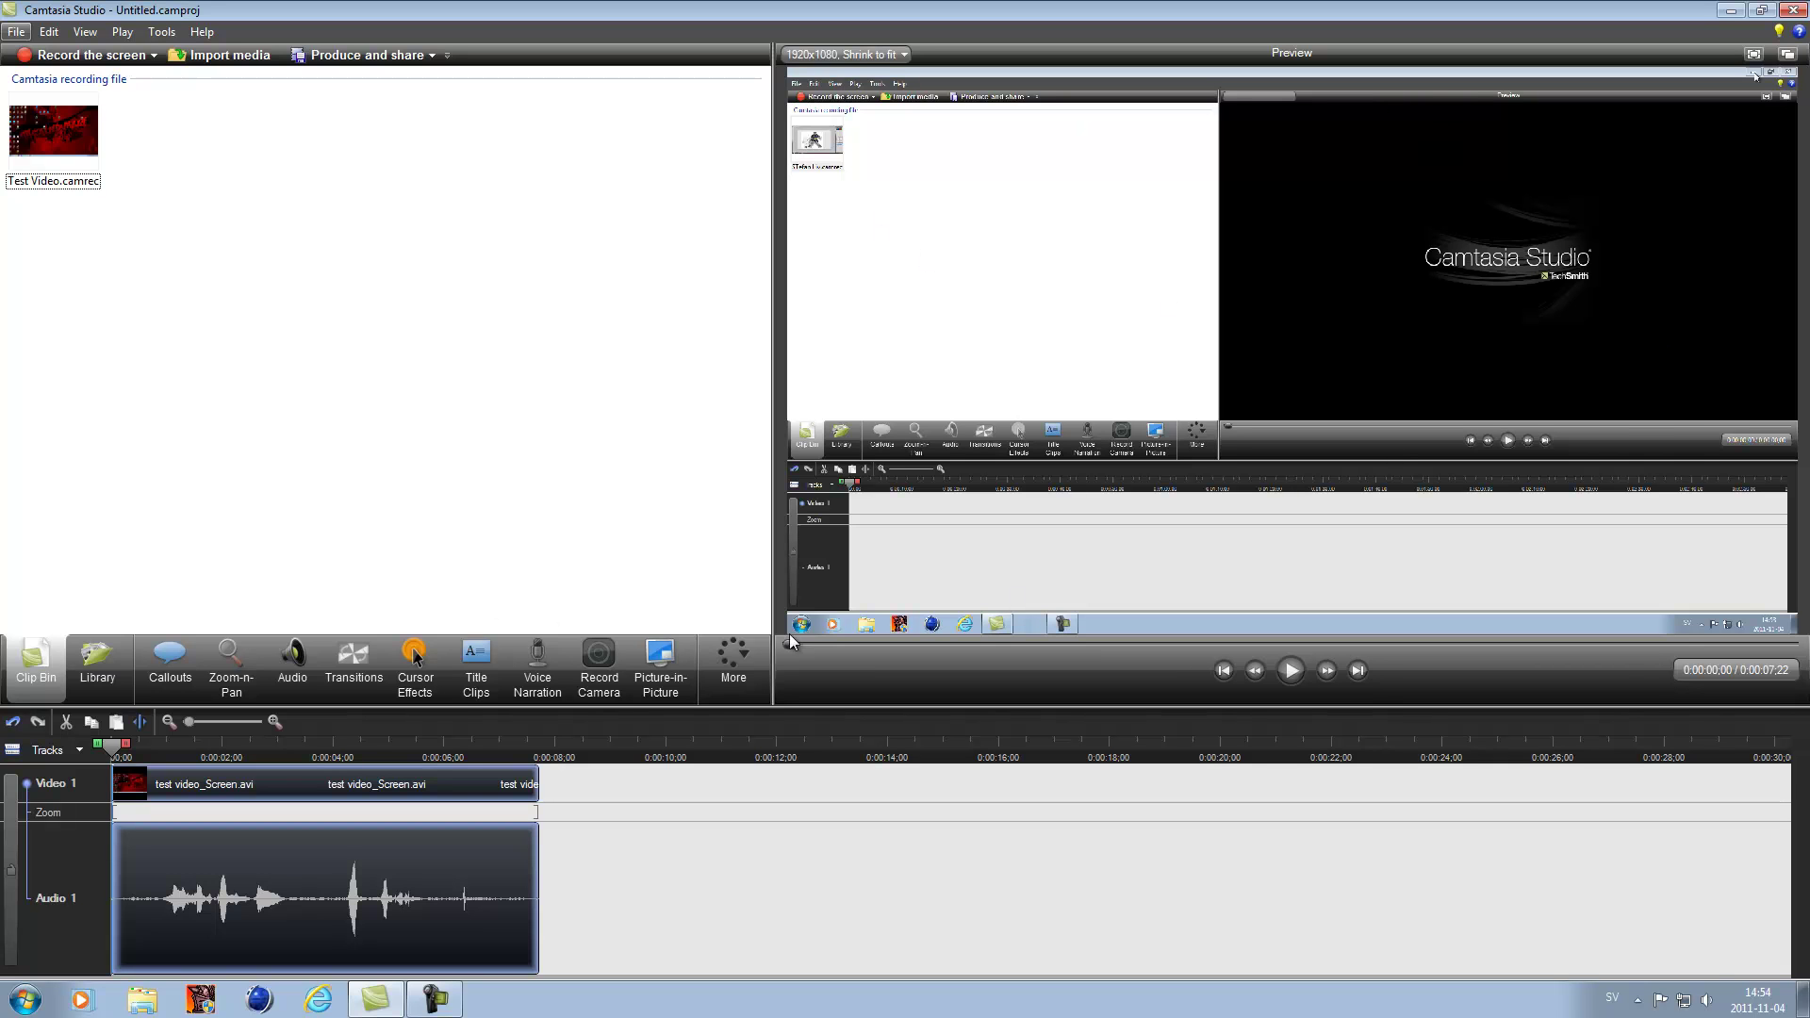
pyautogui.click(228, 55)
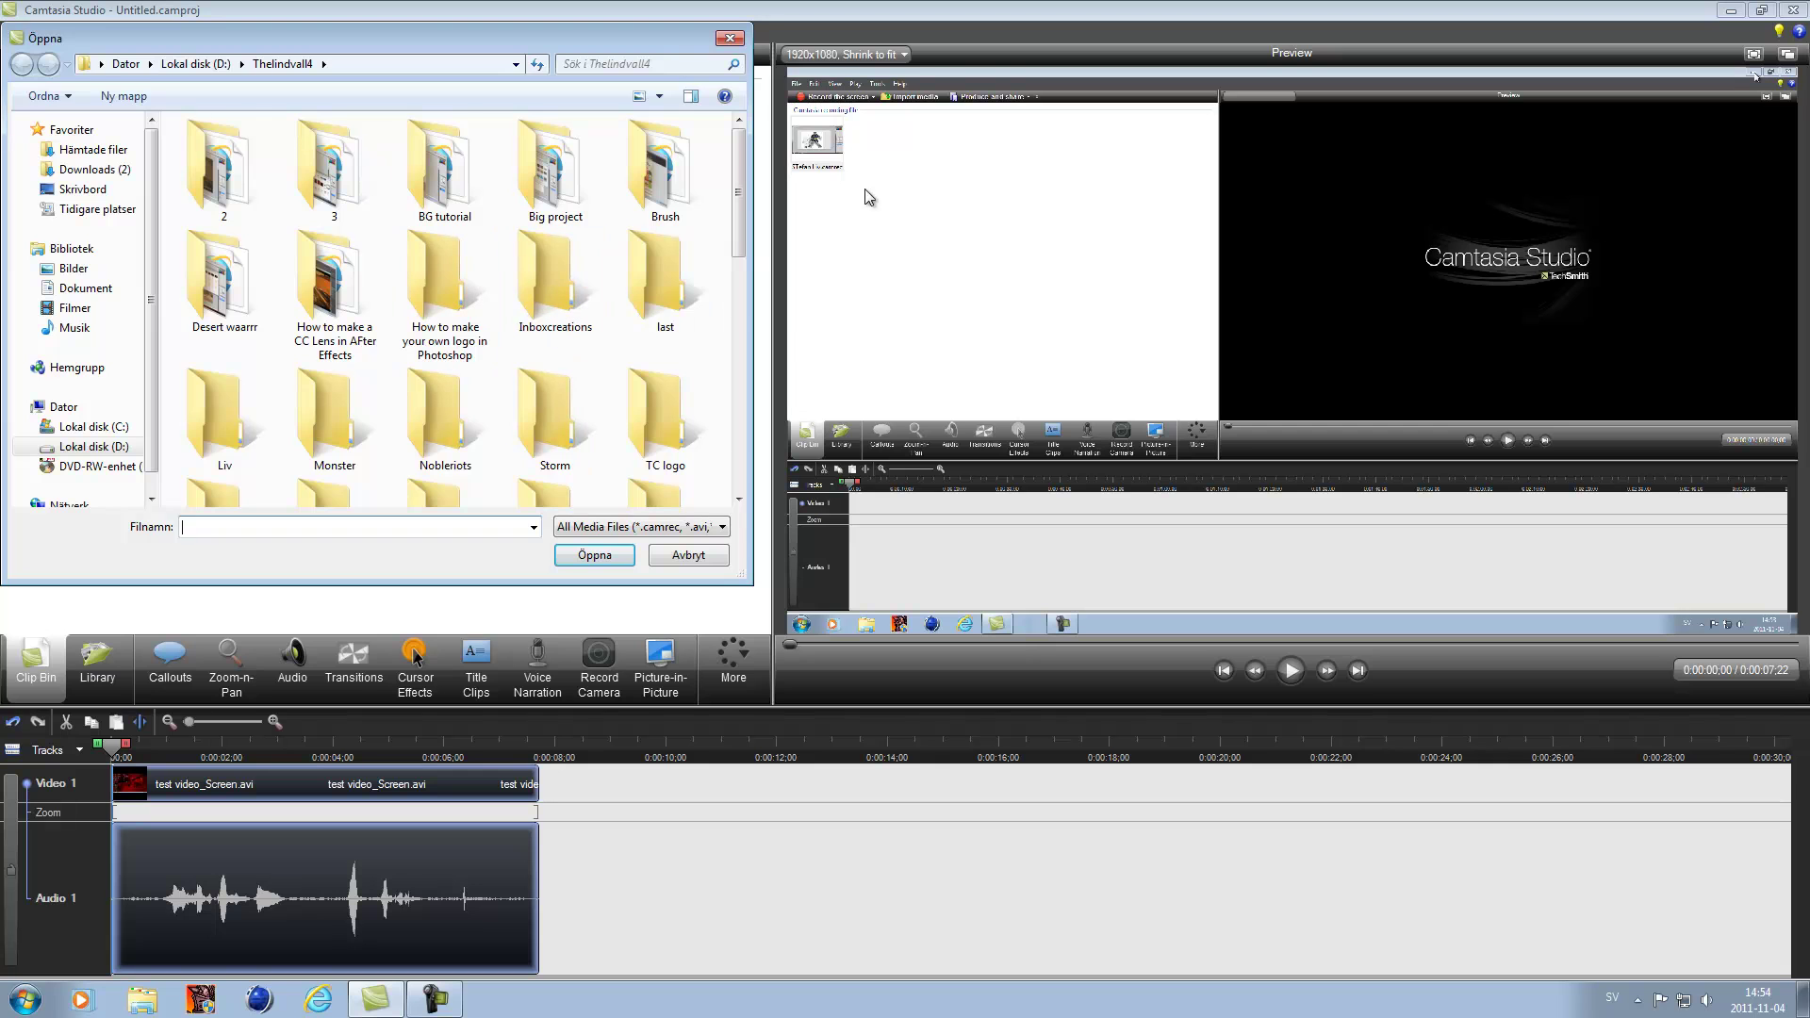
pyautogui.click(742, 46)
pyautogui.click(71, 138)
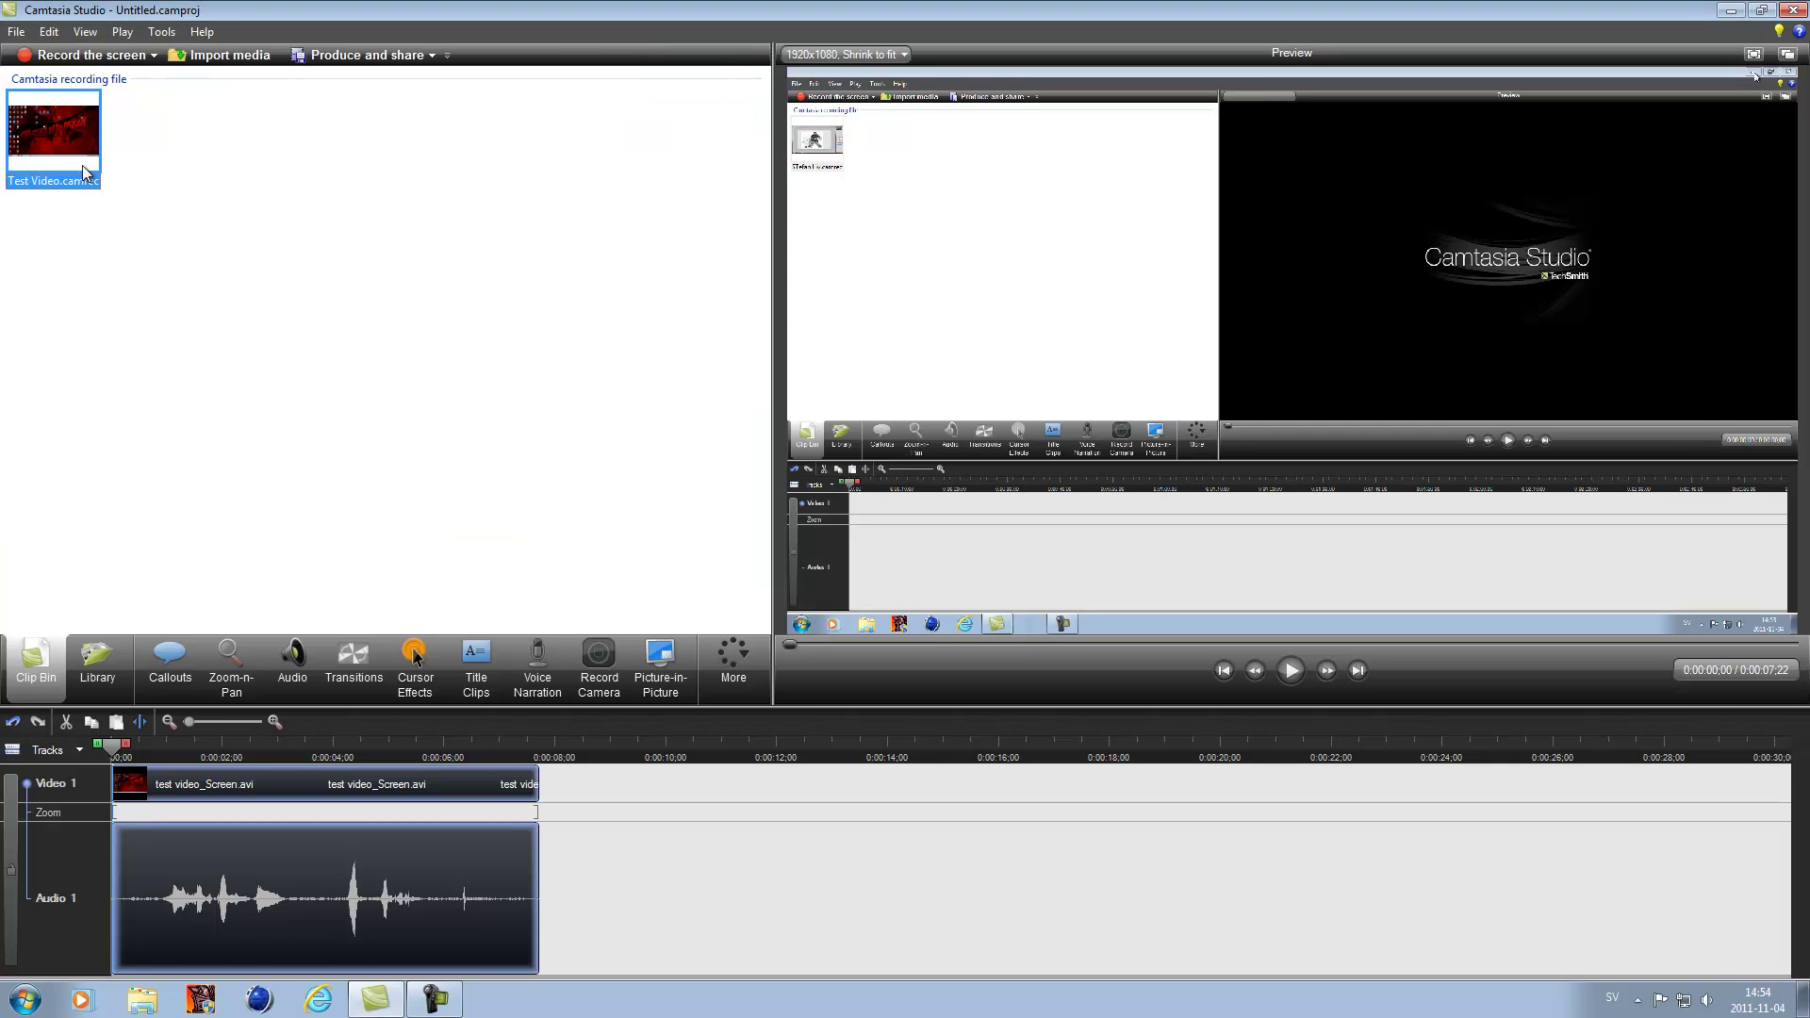
# Scrub the clip preview to check it, then select the timeline's video and audio clips
pyautogui.moveTo(113, 744); pyautogui.dragTo(554, 754)
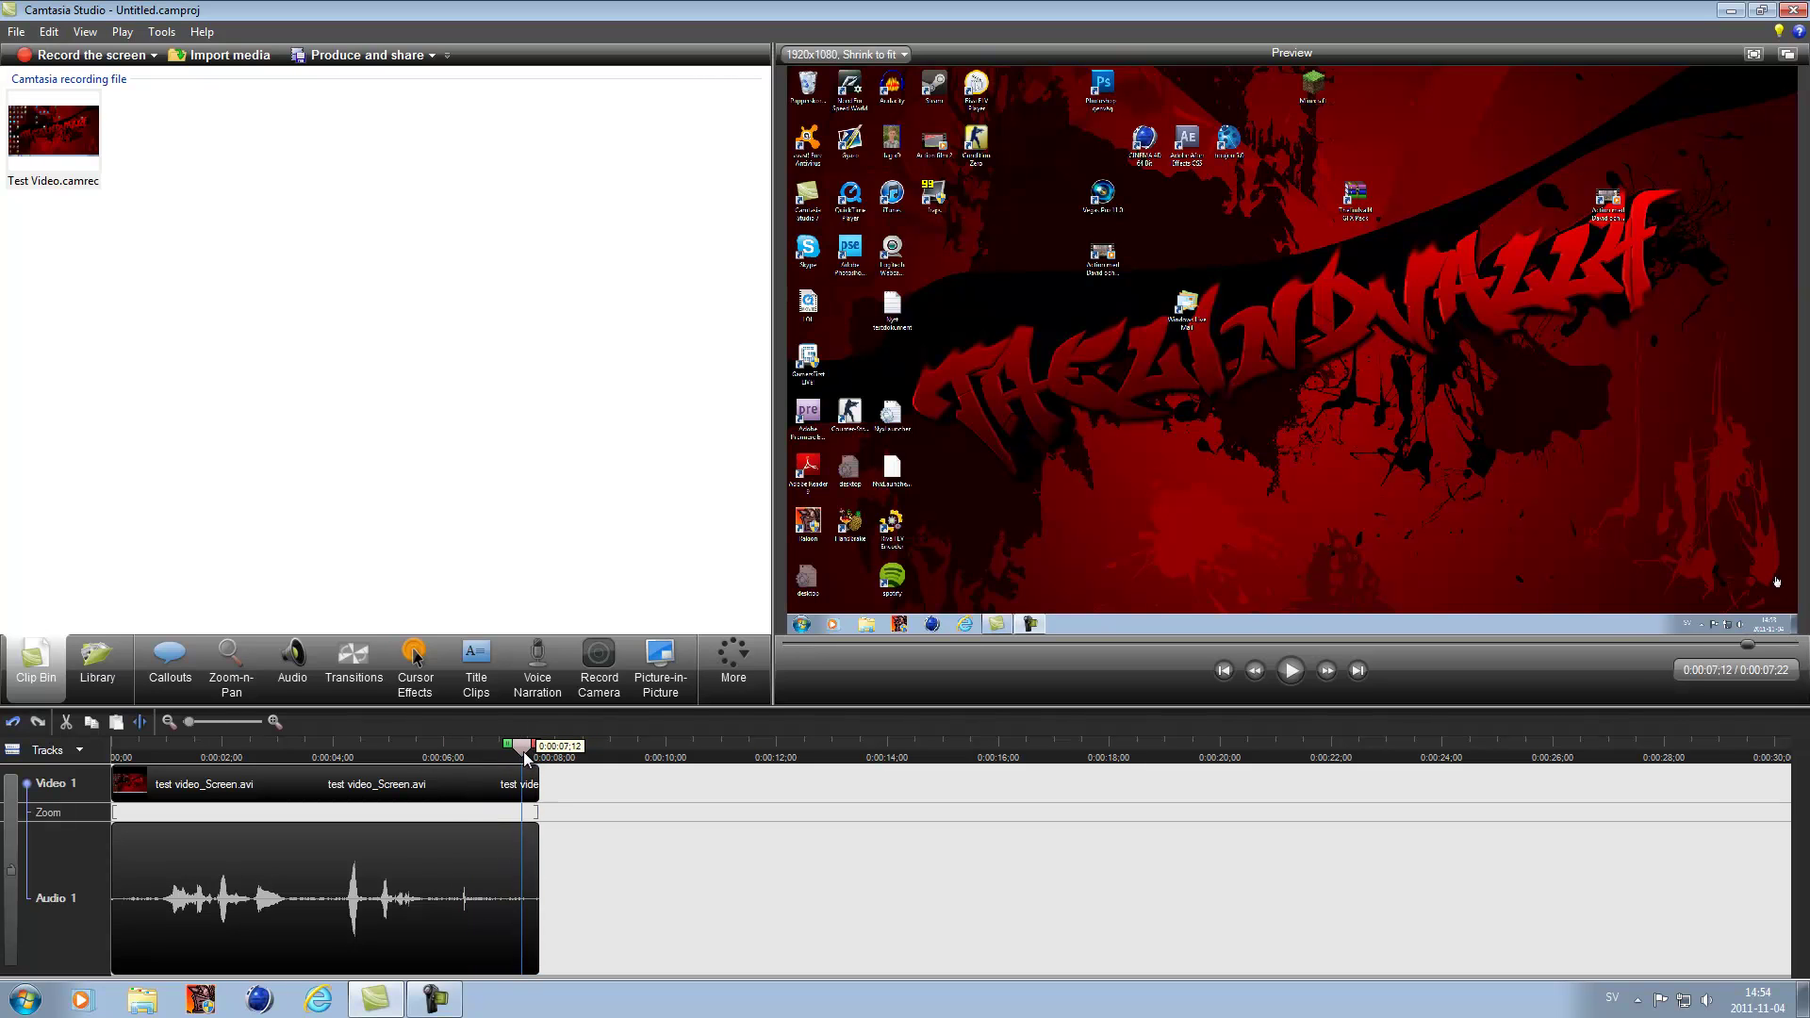
pyautogui.moveTo(539, 754); pyautogui.dragTo(113, 751)
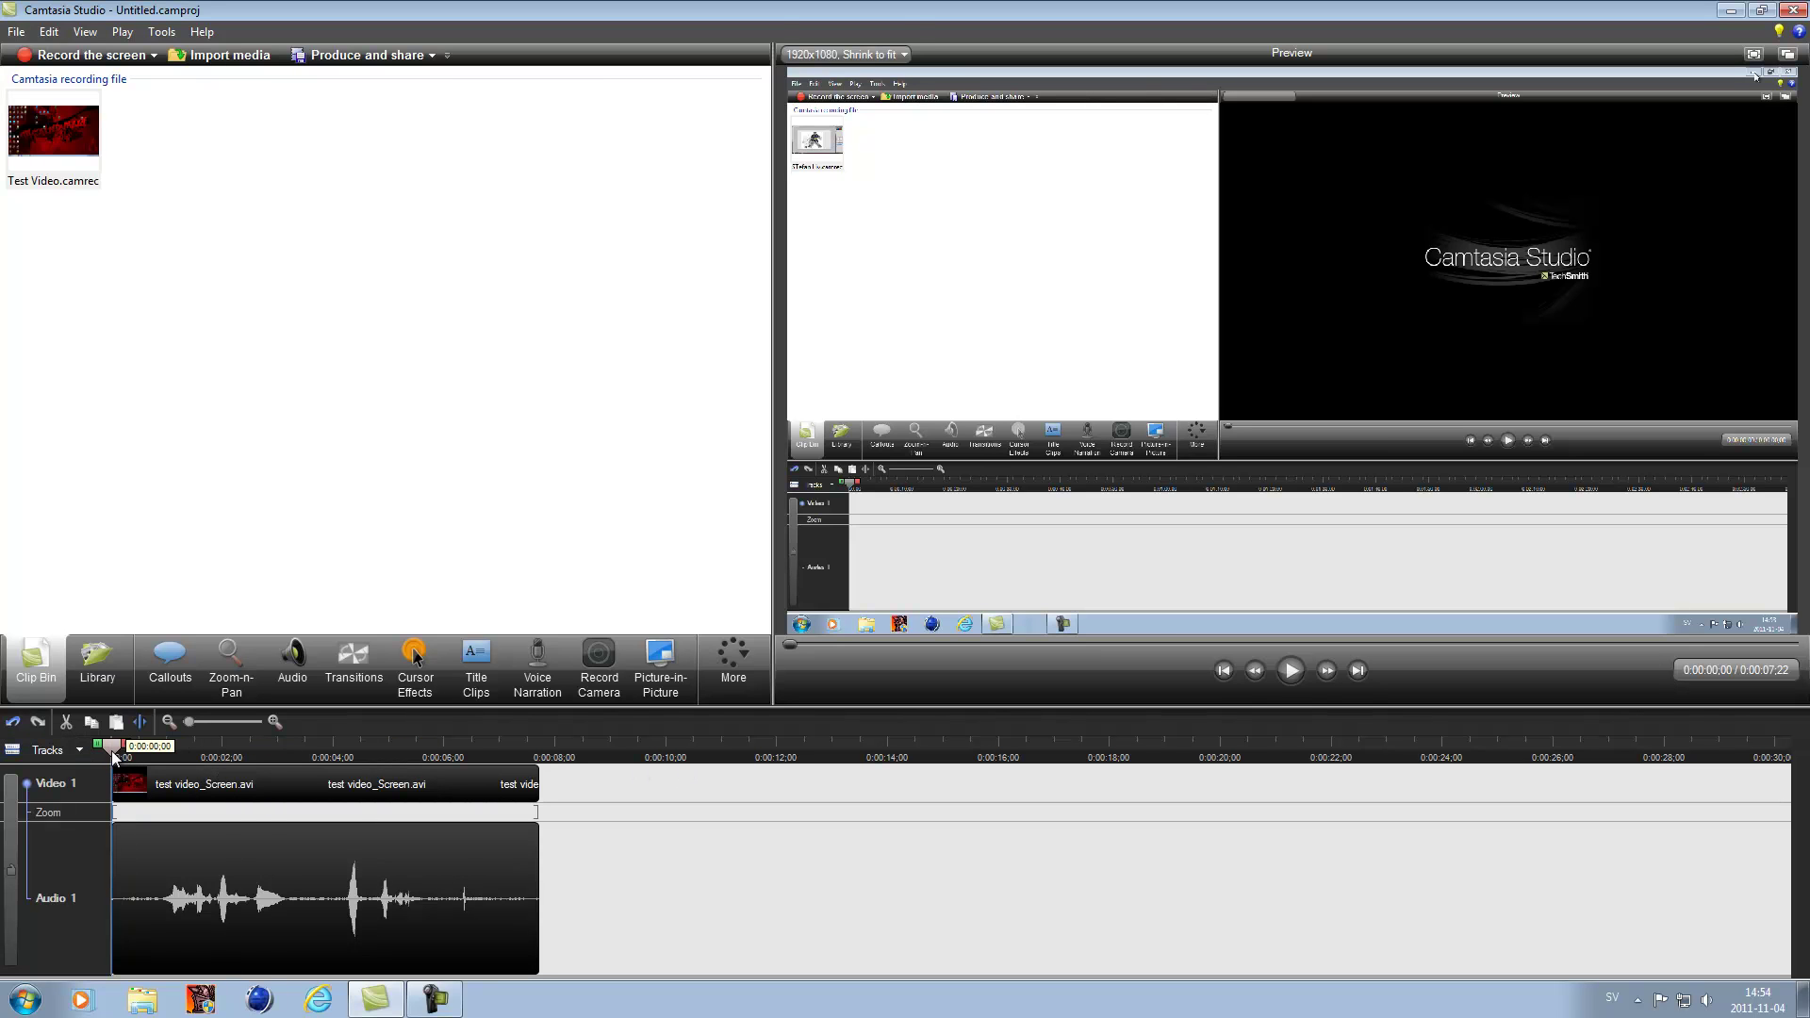
pyautogui.moveTo(112, 751); pyautogui.dragTo(245, 751)
pyautogui.hotkey('ctrl', 'Home')
pyautogui.click(207, 793)
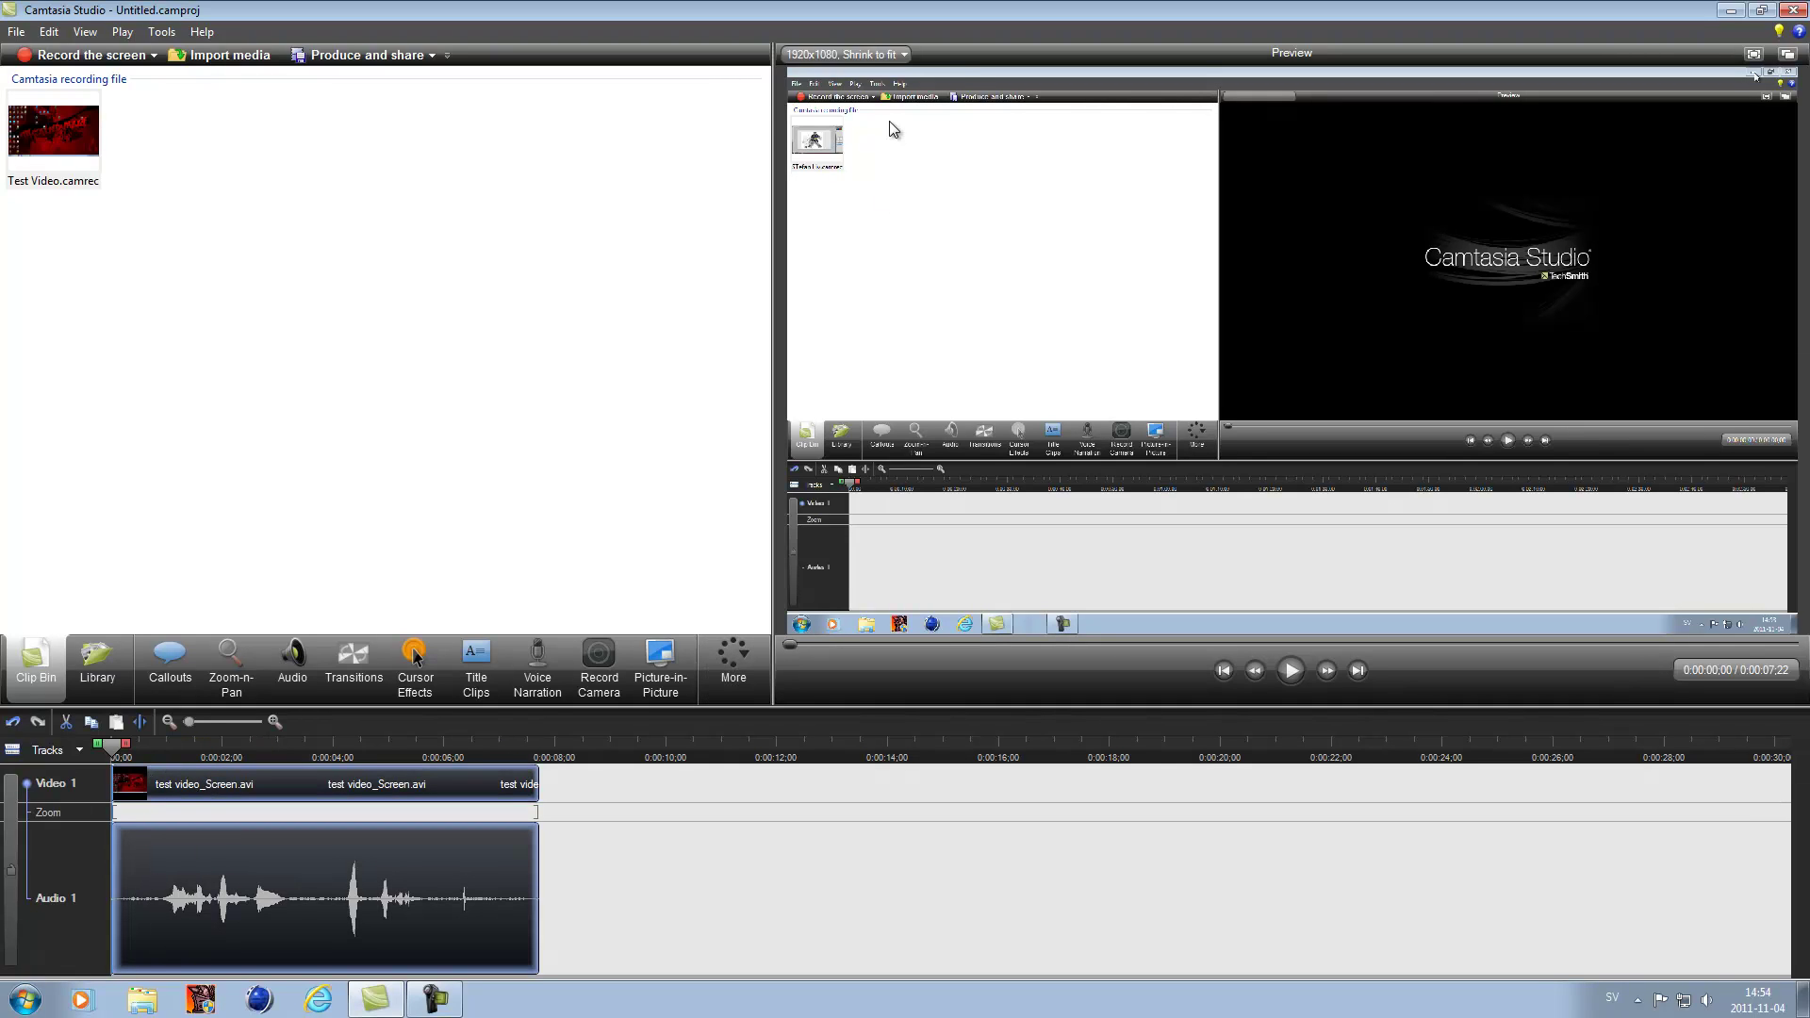
# Change the editing dimensions to Custom 1920 x 1080 with Keep aspect ratio unchecked
pyautogui.click(863, 53)
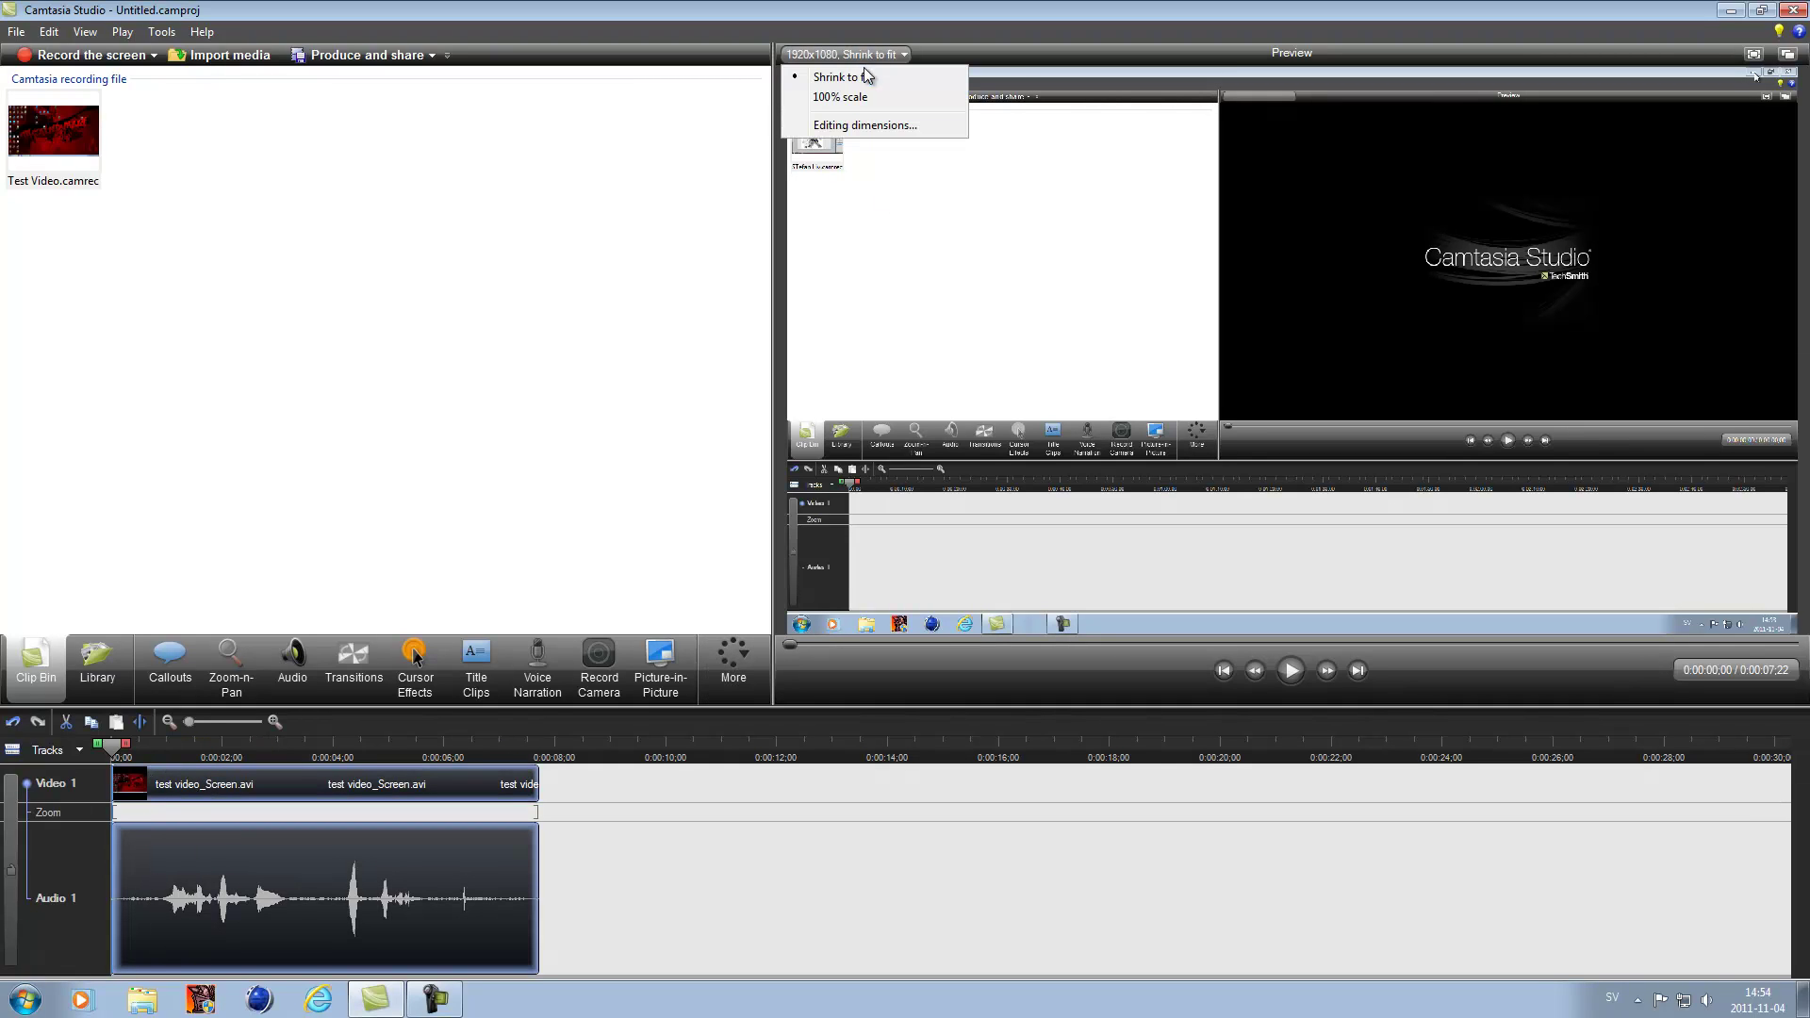
pyautogui.click(874, 127)
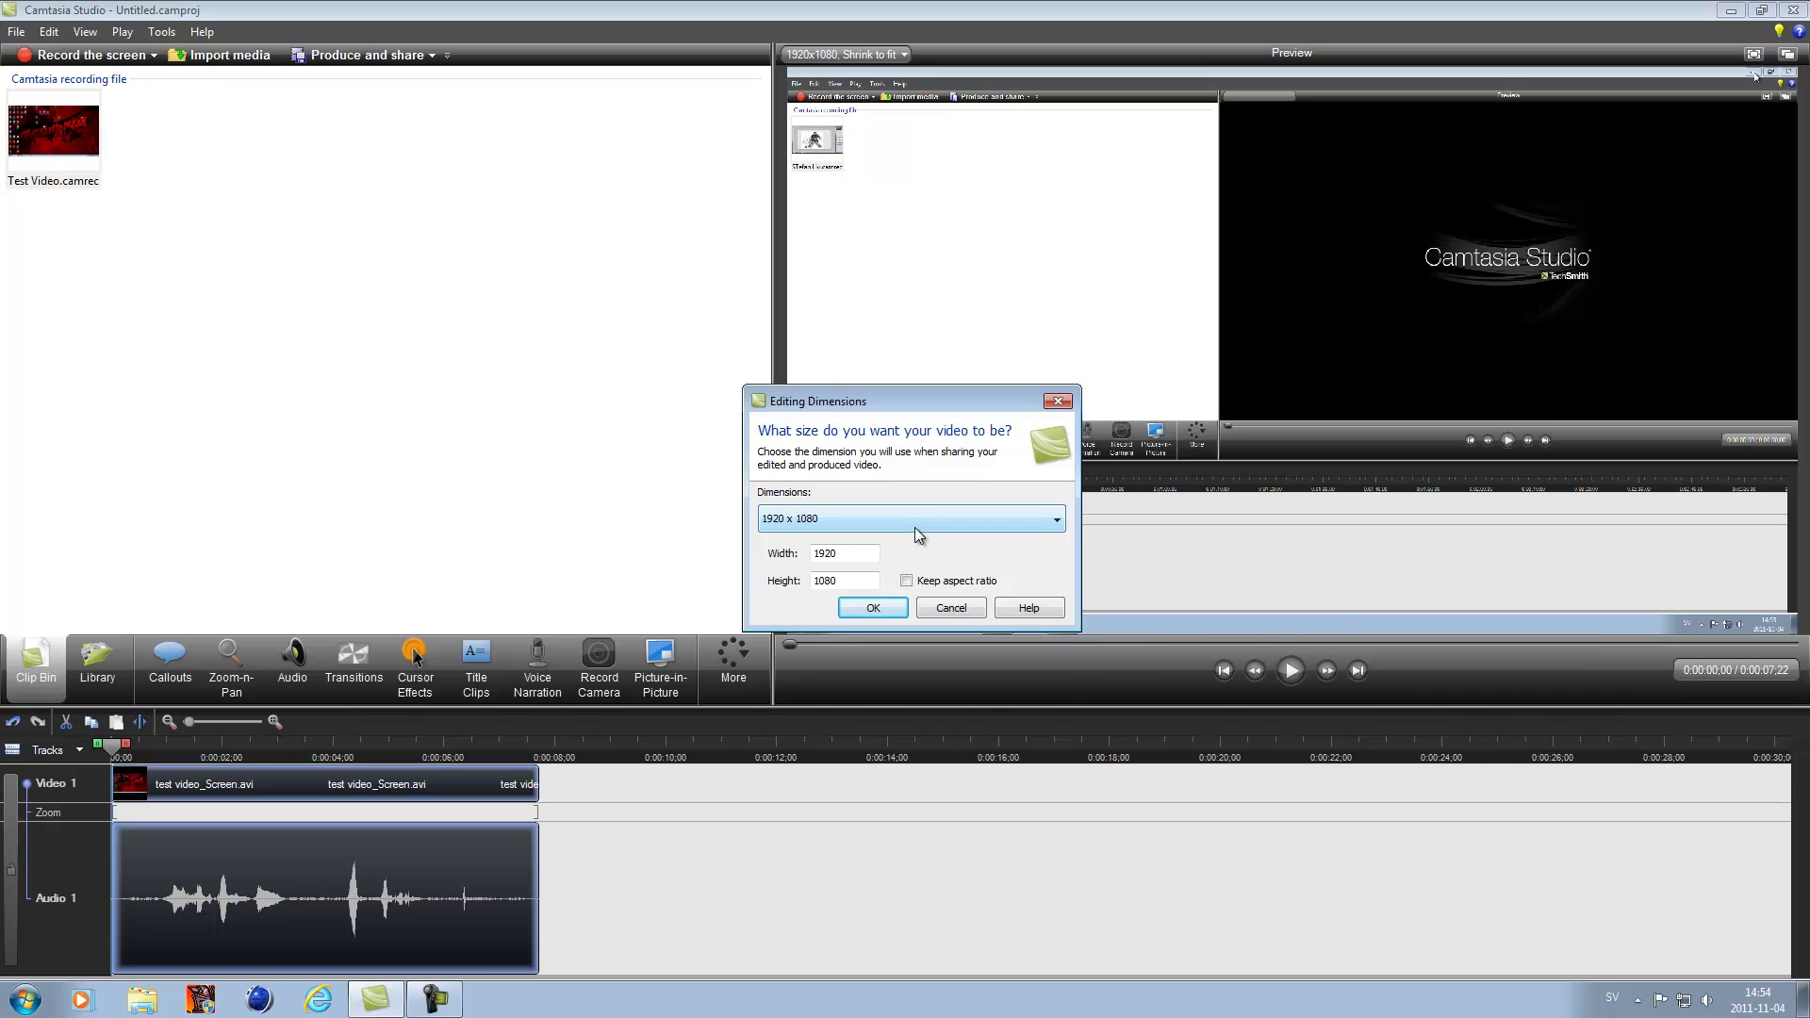
pyautogui.click(914, 526)
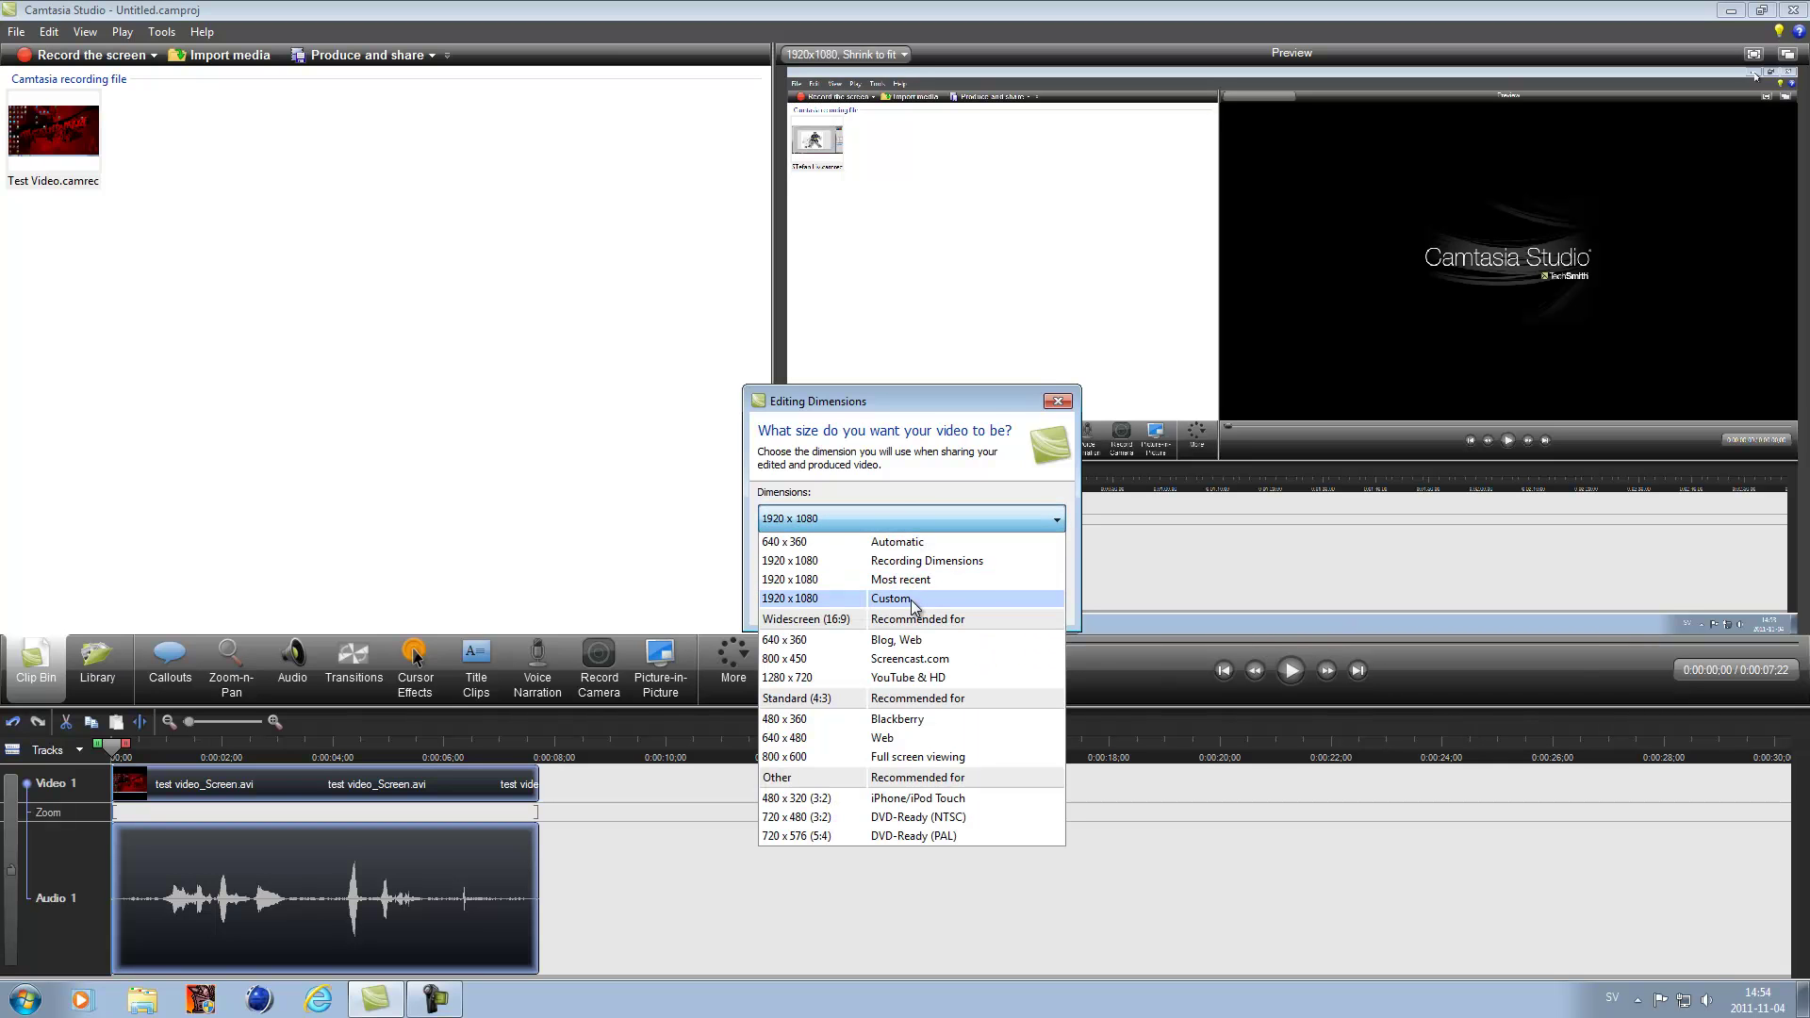
pyautogui.click(911, 599)
pyautogui.click(910, 519)
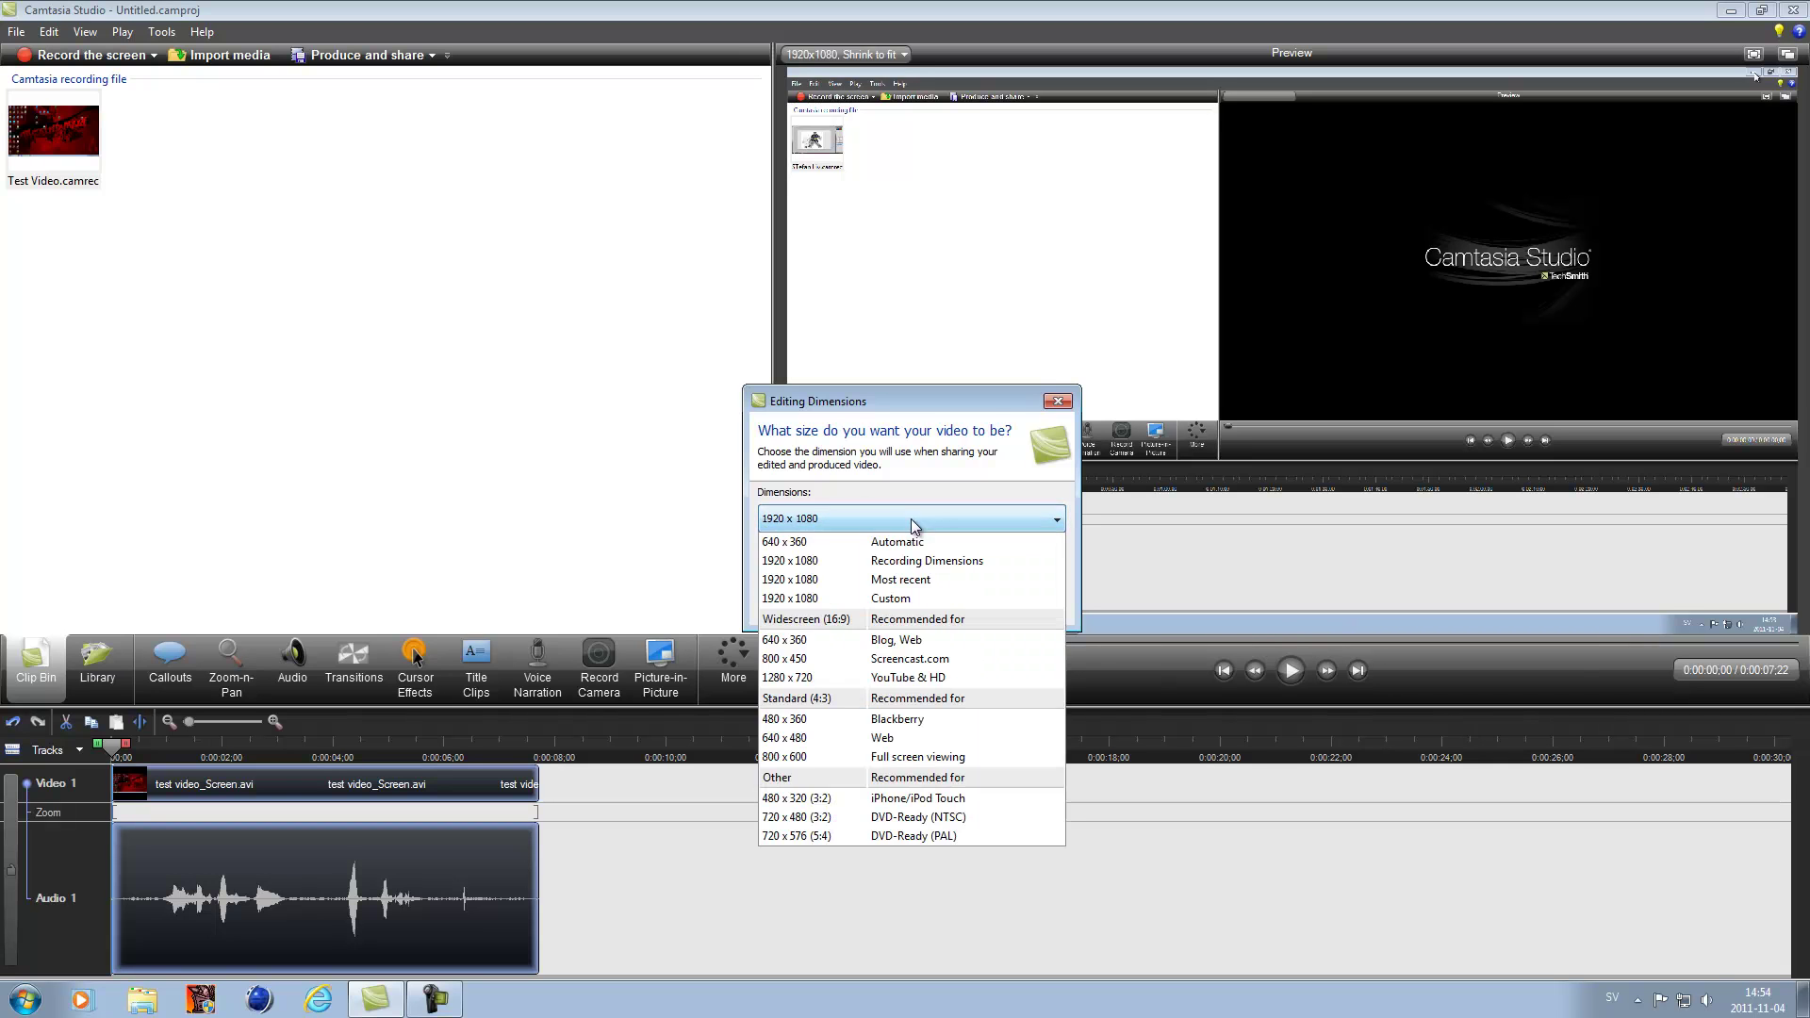
pyautogui.click(927, 600)
pyautogui.moveTo(857, 553); pyautogui.dragTo(806, 560)
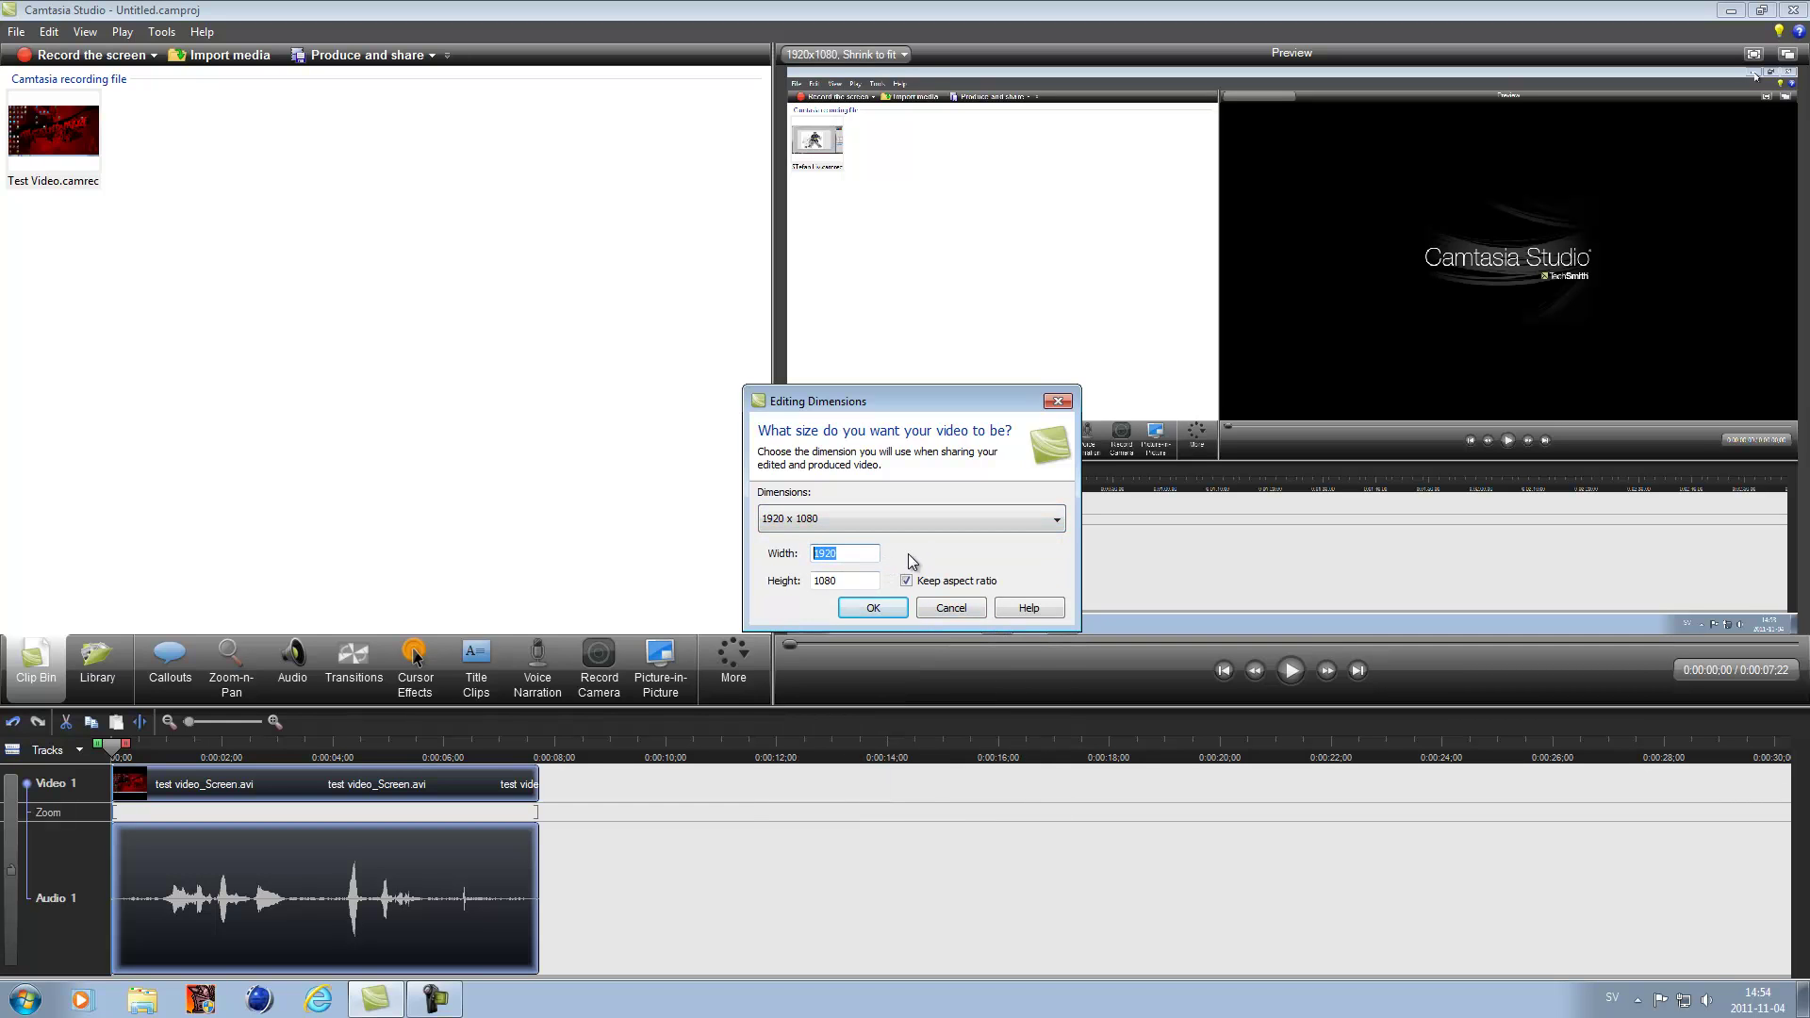
pyautogui.moveTo(868, 578); pyautogui.dragTo(740, 580)
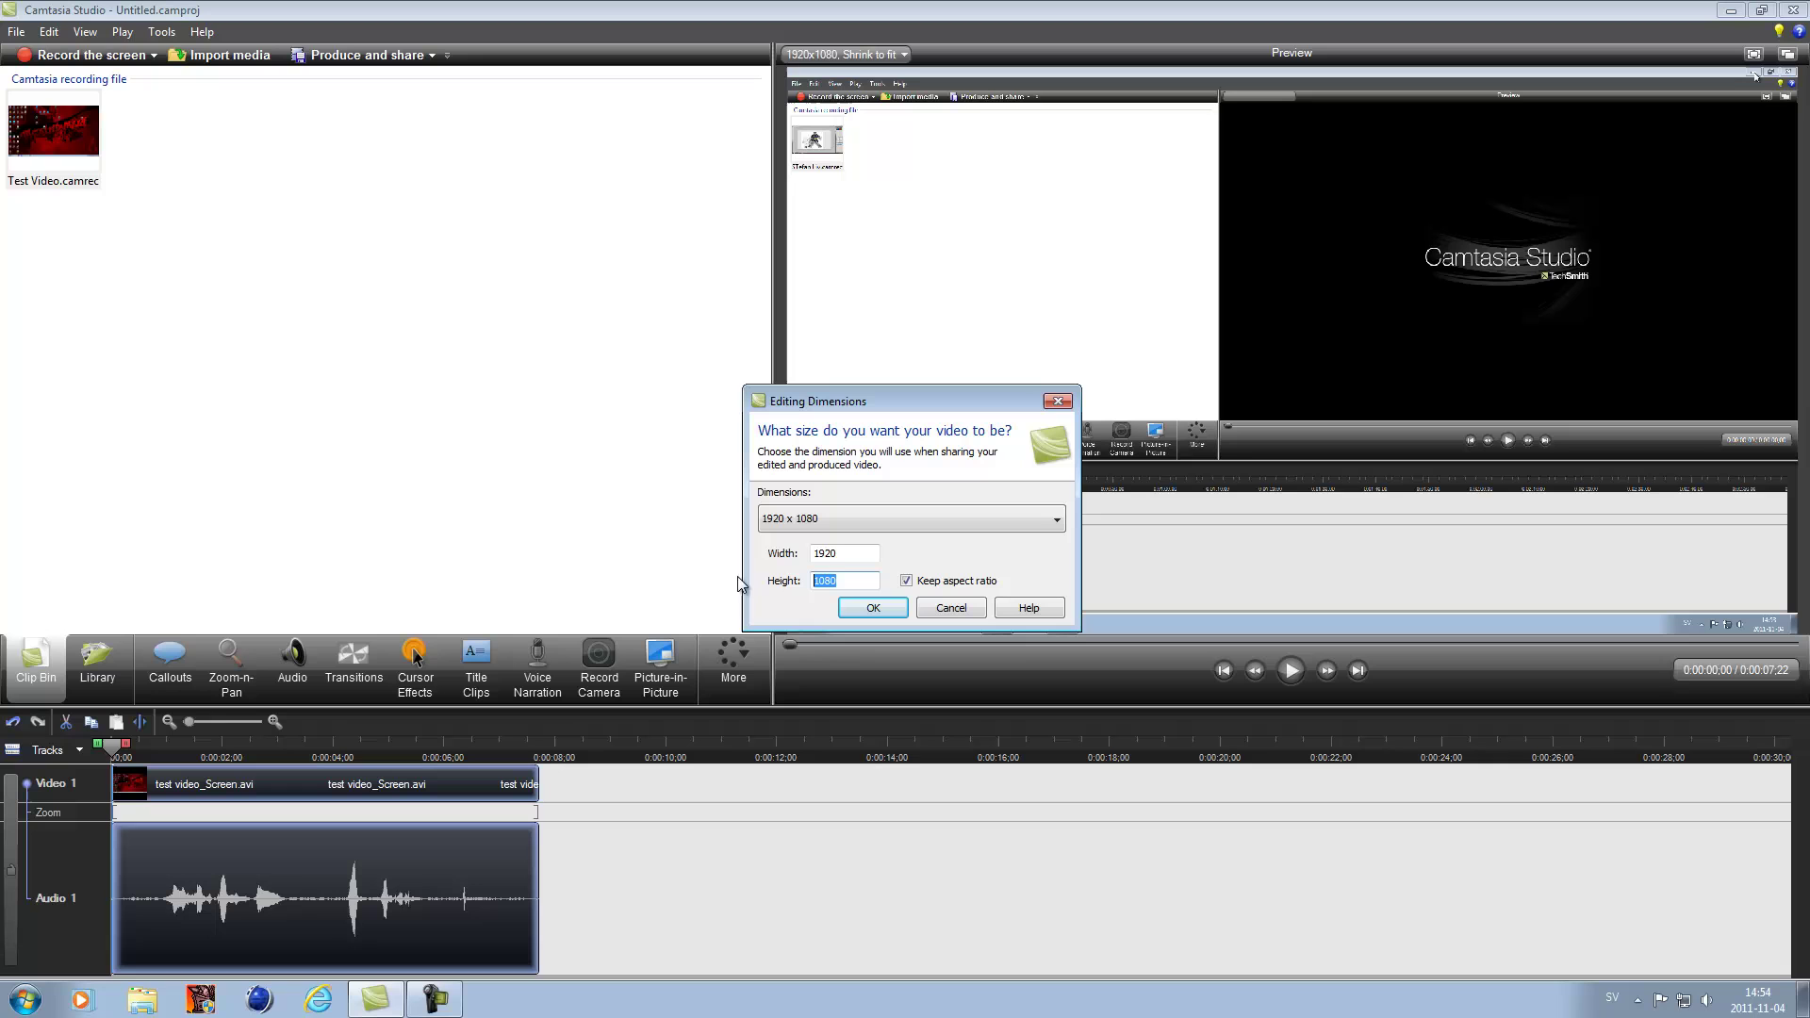
pyautogui.click(909, 584)
pyautogui.click(886, 613)
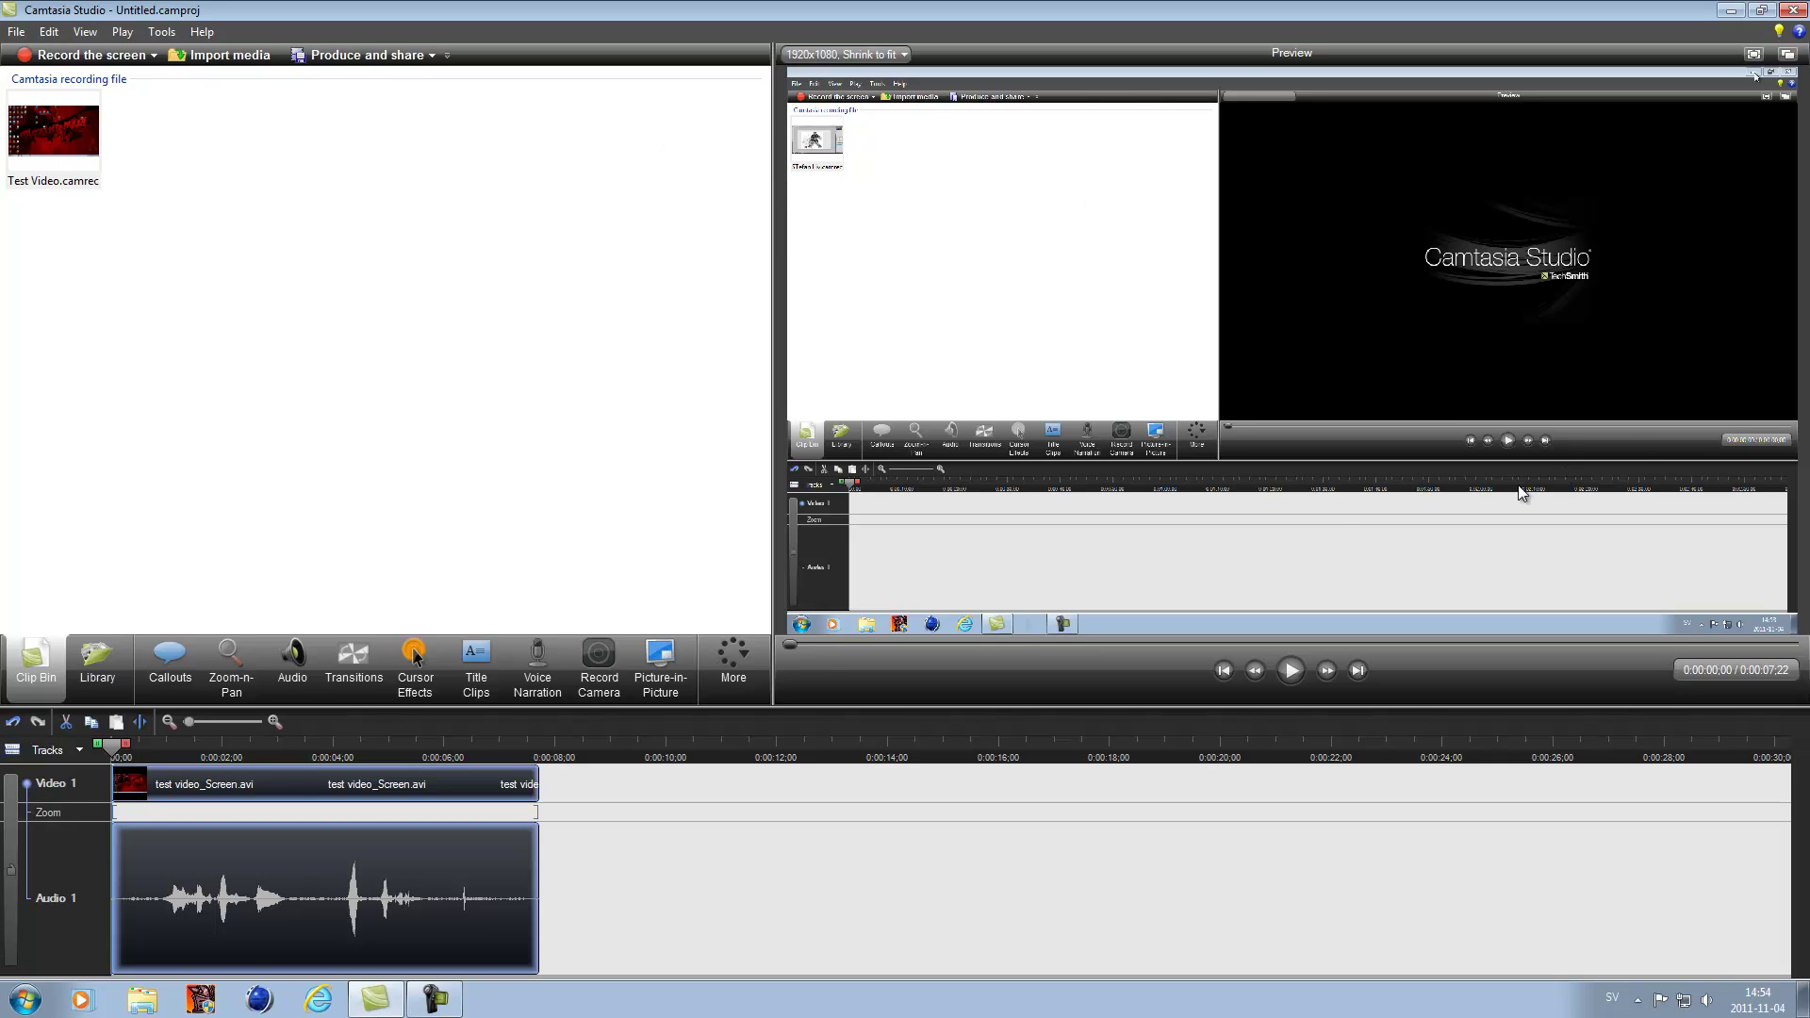
# Add a 100% Zoom-n-Pan keyframe at the start of the clip
pyautogui.click(247, 692)
pyautogui.click(109, 746)
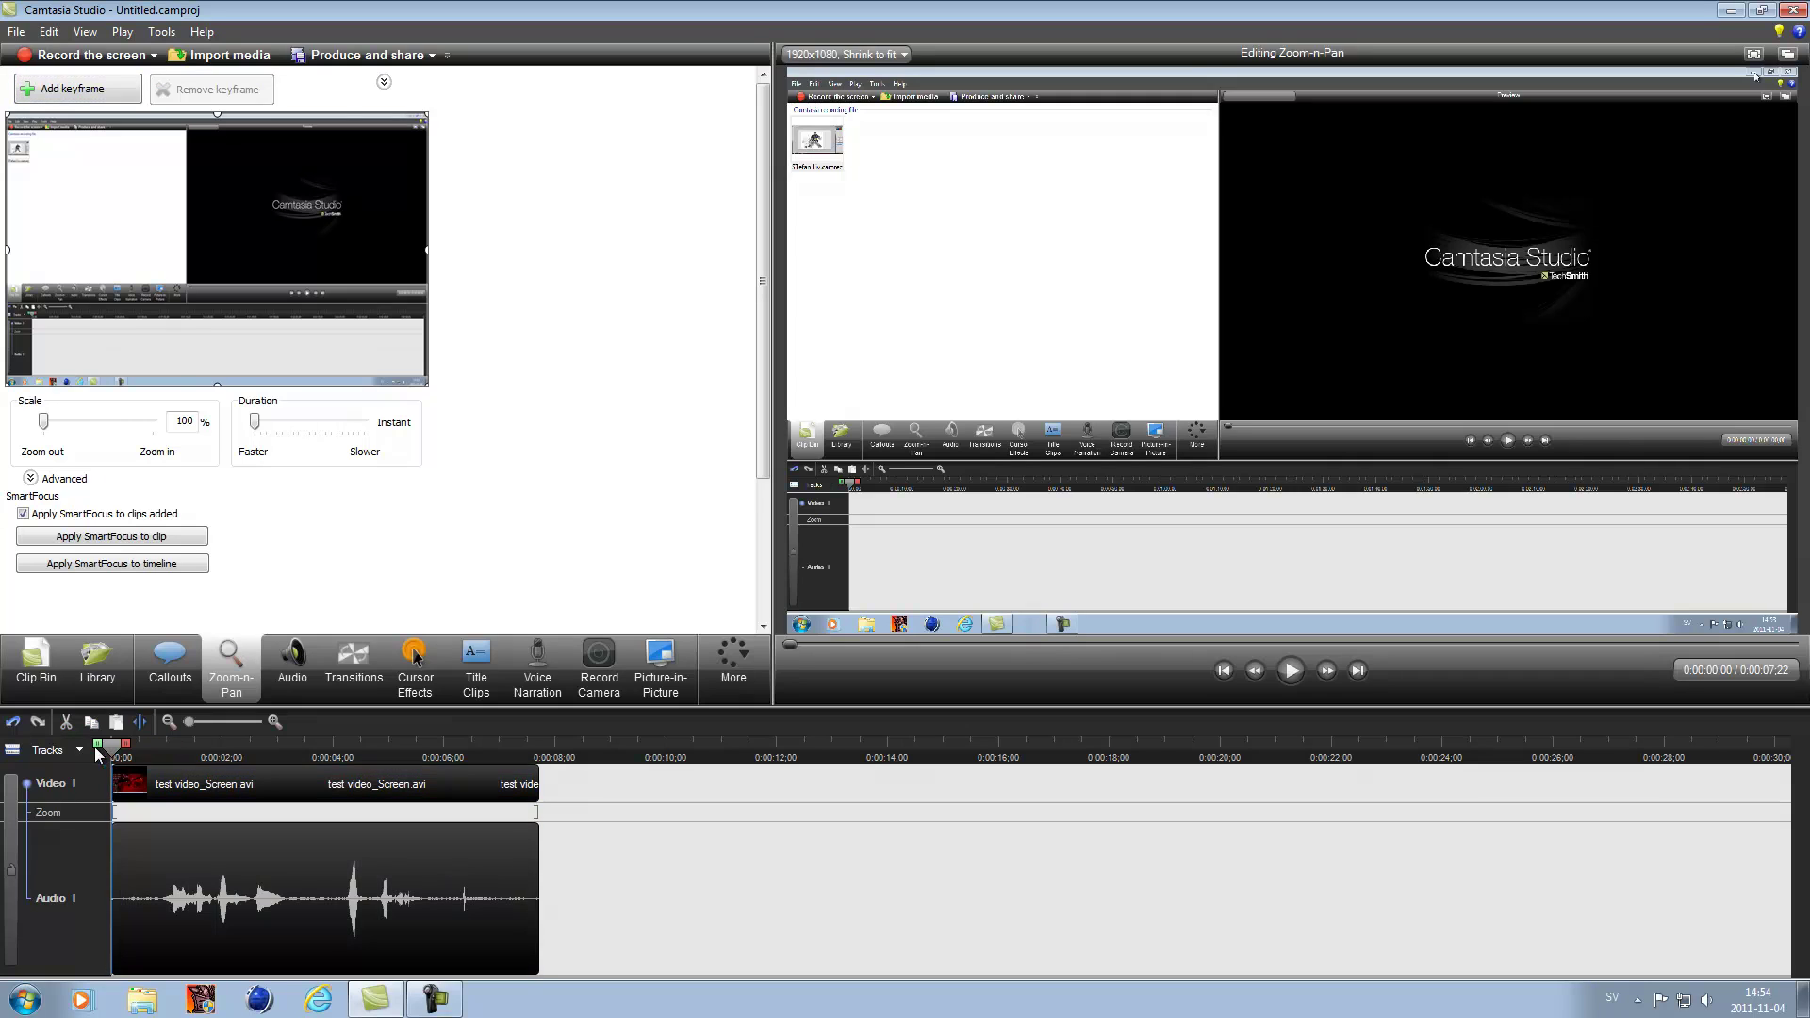
pyautogui.rightClick(171, 292)
pyautogui.click(201, 305)
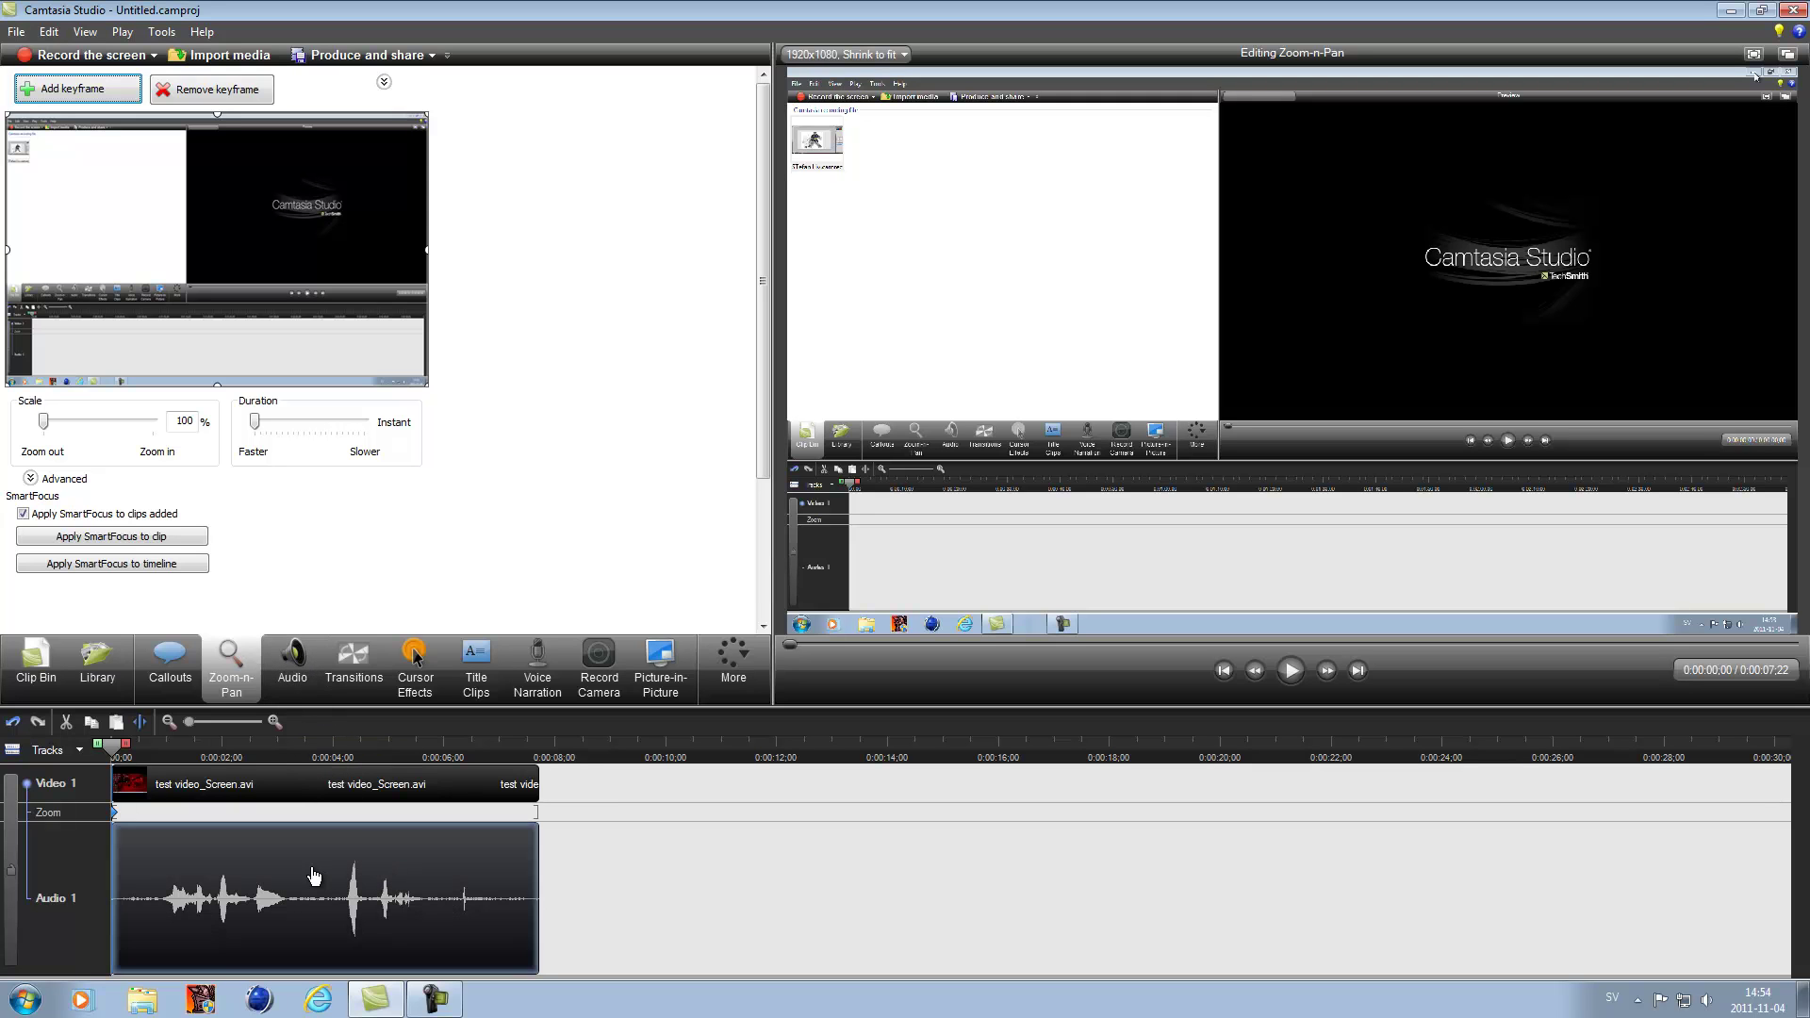
# Play the clip to check the zoom, then return the playhead to the start
pyautogui.click(1299, 671)
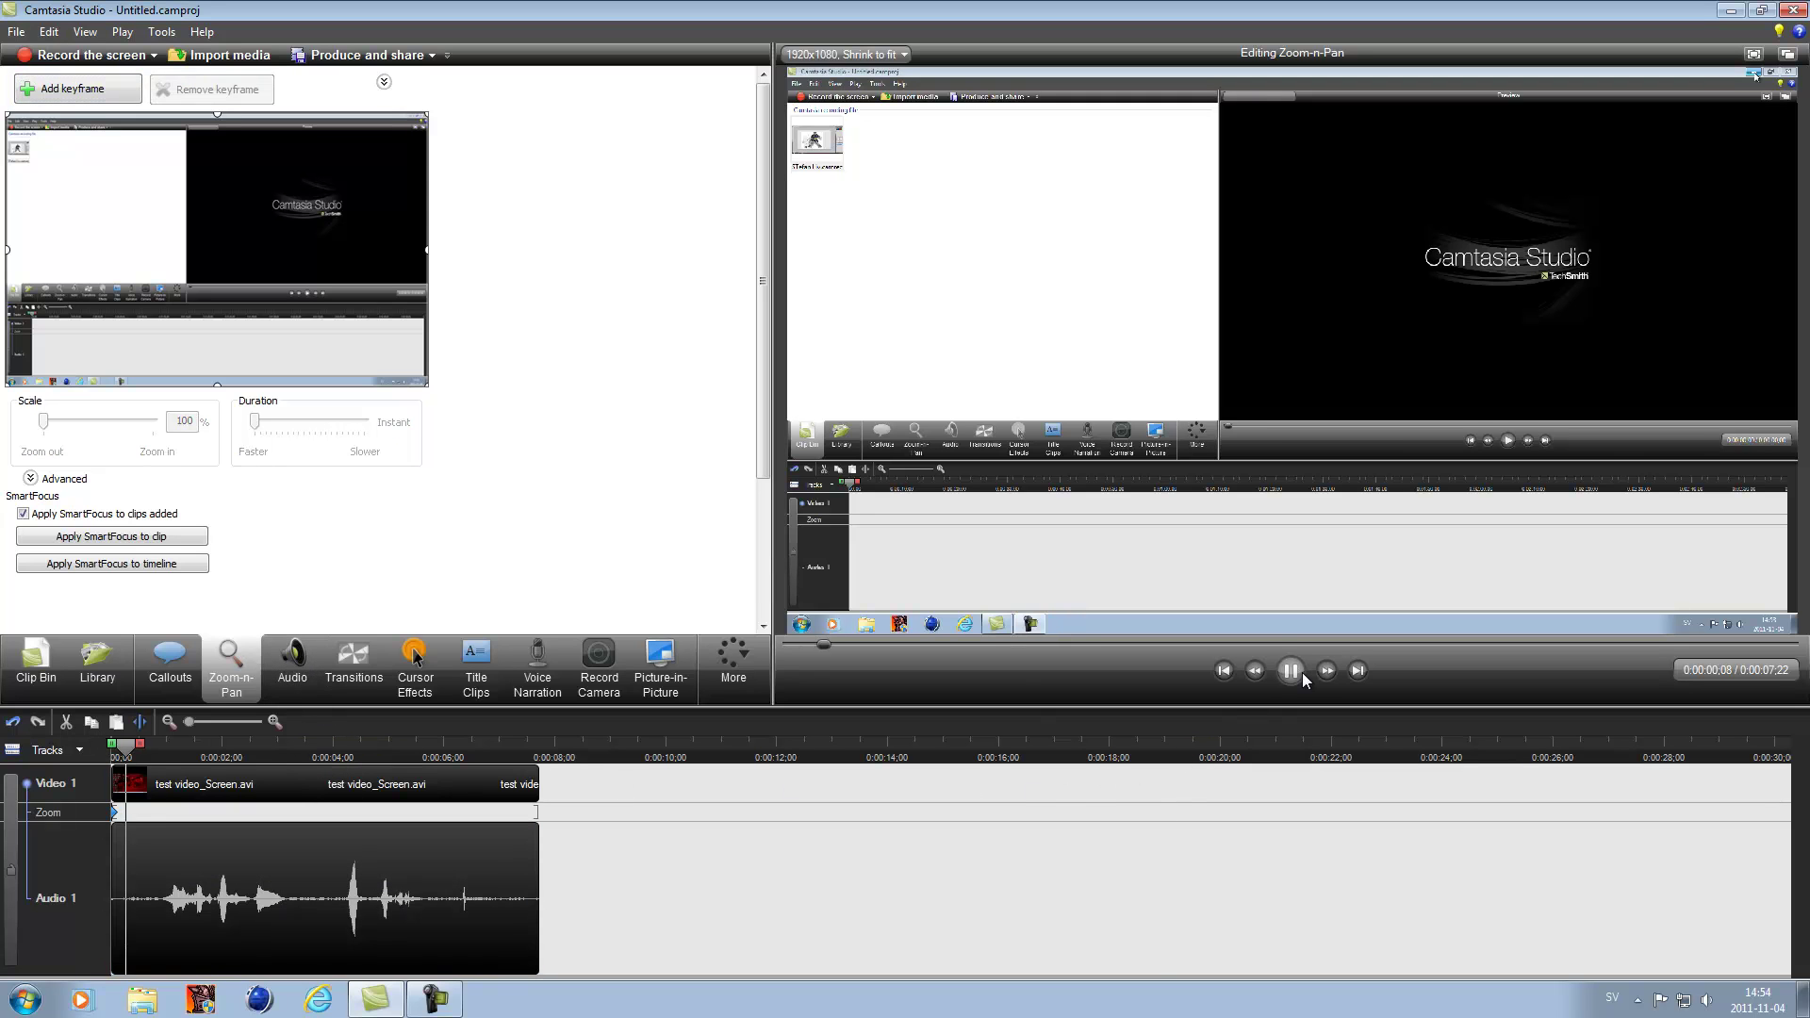
pyautogui.click(1299, 675)
pyautogui.moveTo(238, 759)
pyautogui.mouseDown()
pyautogui.moveTo(181, 758)
pyautogui.moveTo(227, 759)
pyautogui.mouseUp()
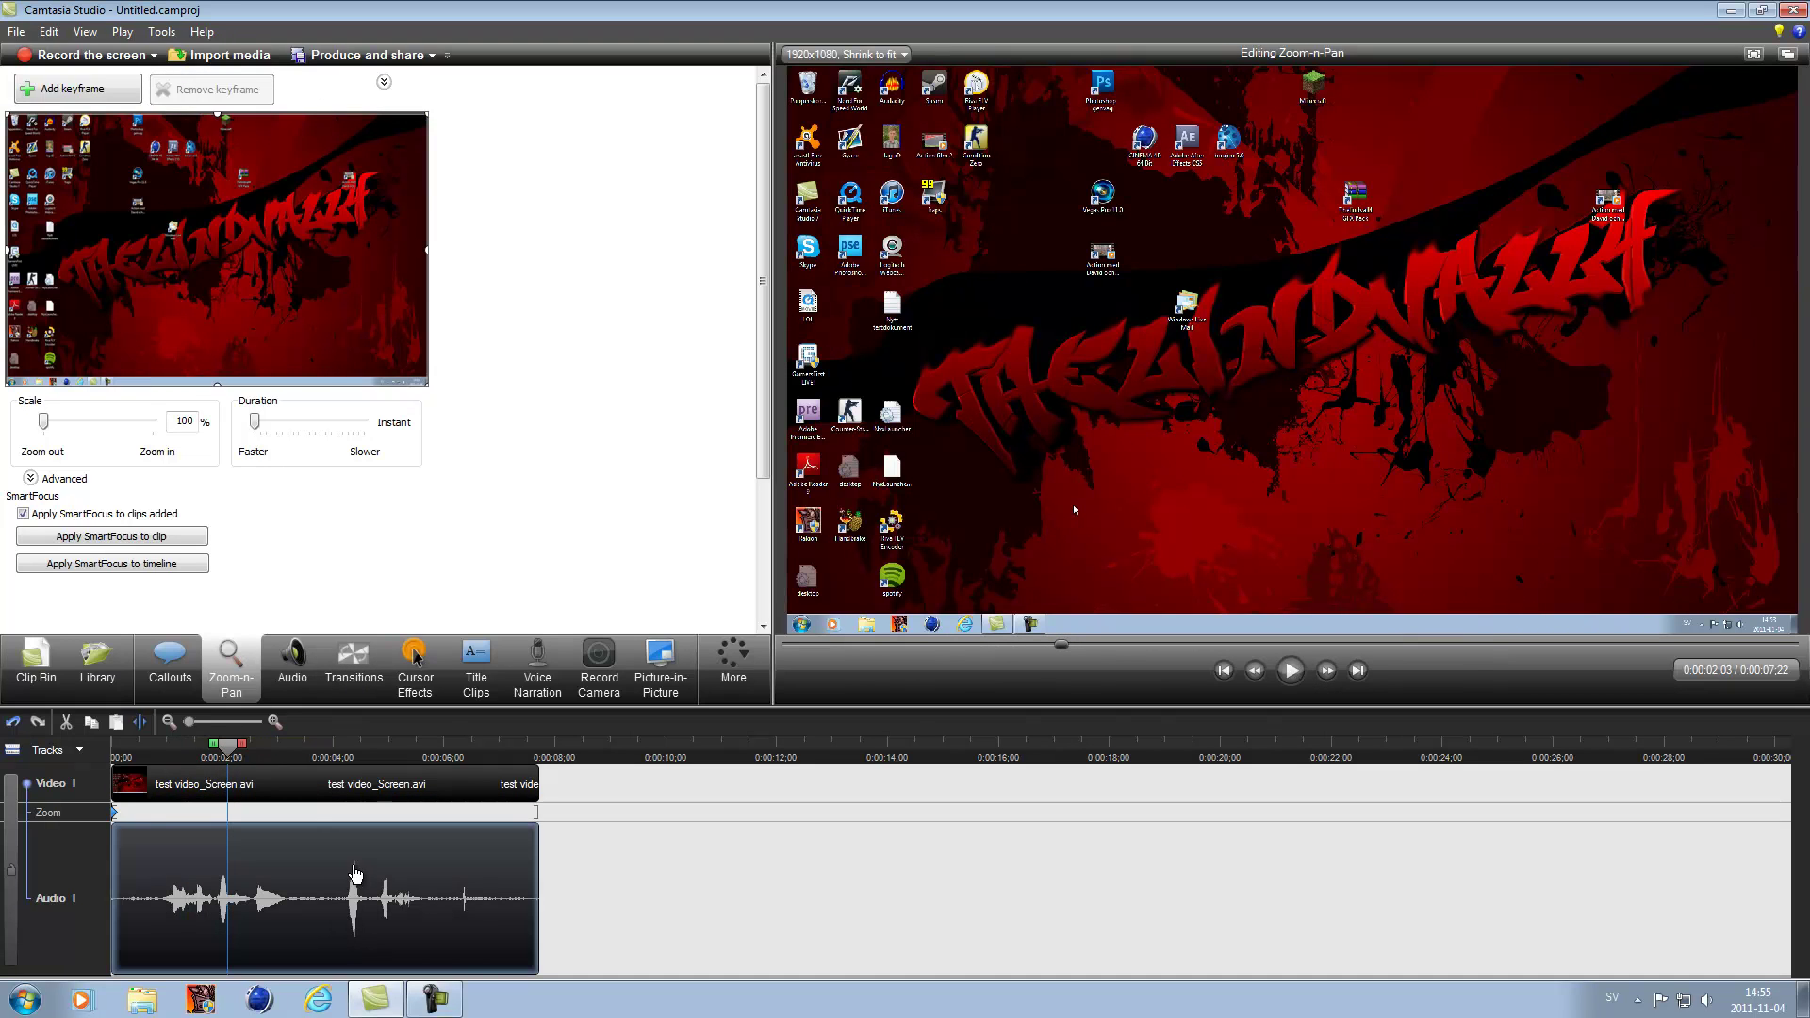
pyautogui.moveTo(227, 747)
pyautogui.mouseDown()
pyautogui.moveTo(77, 754)
pyautogui.moveTo(201, 744)
pyautogui.mouseUp()
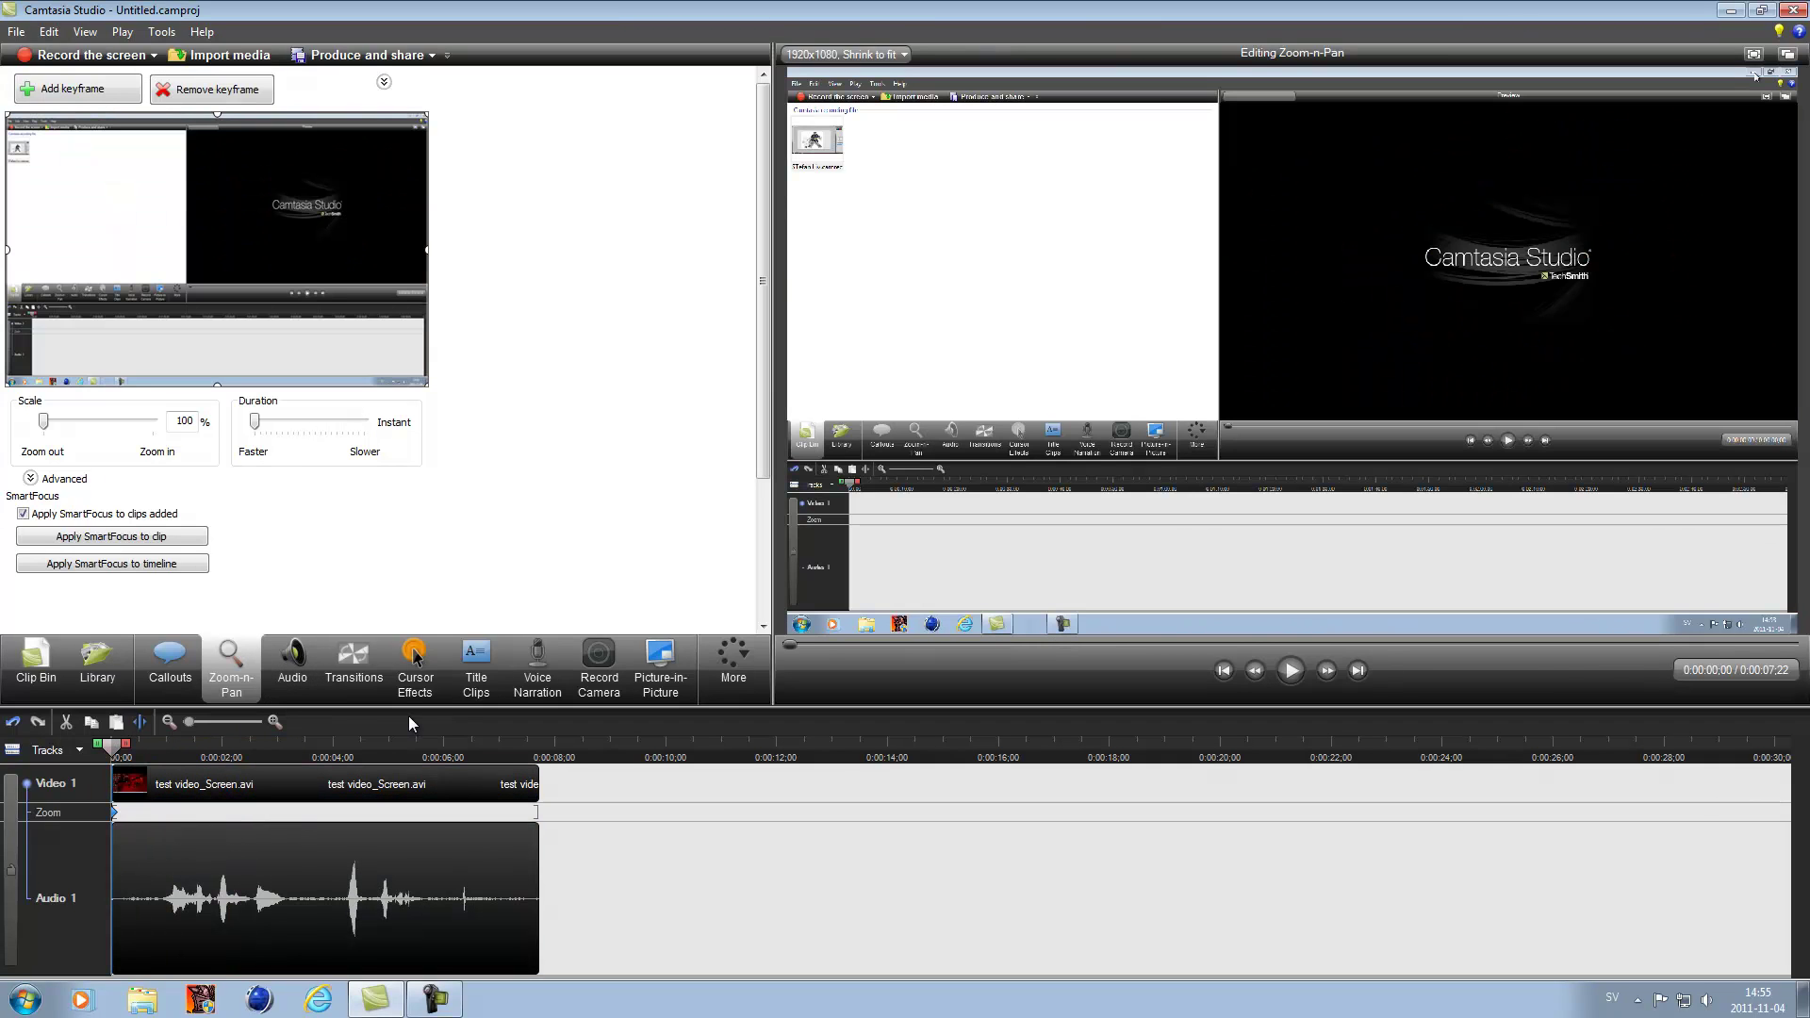
# Enable volume leveling with High volume variation and play the clip to listen
pyautogui.click(279, 687)
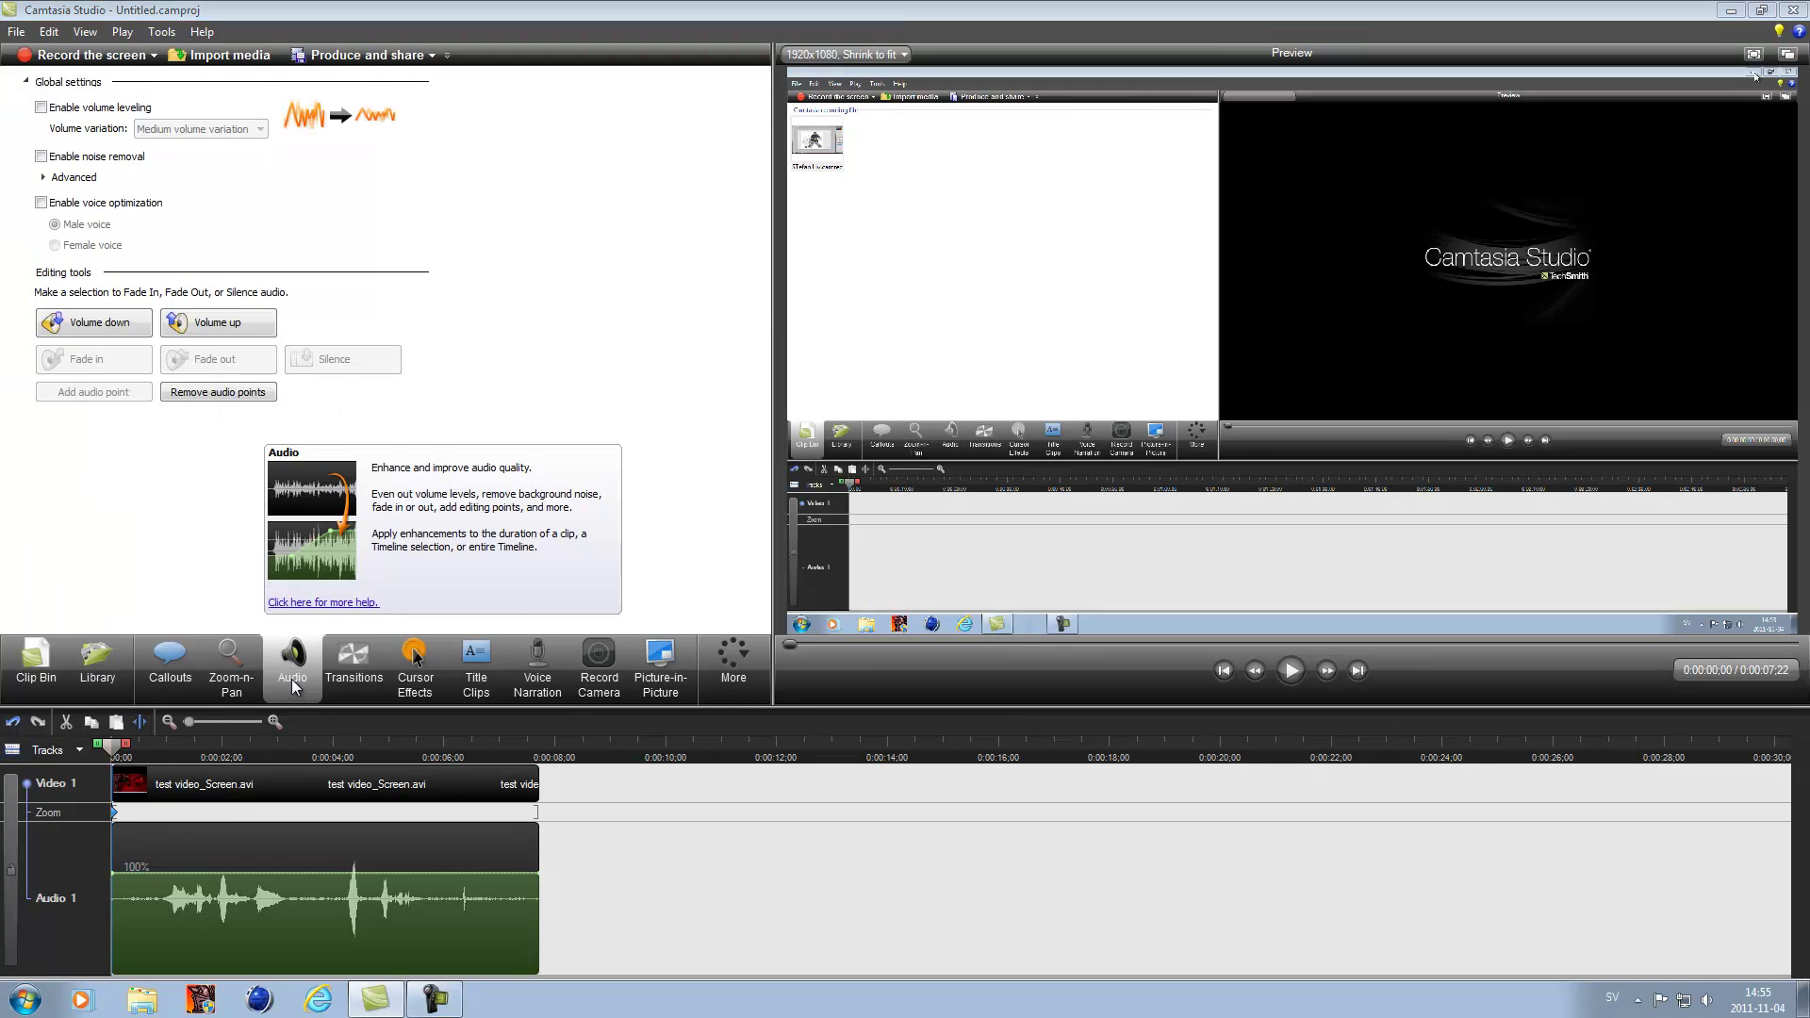
pyautogui.click(64, 110)
pyautogui.click(226, 130)
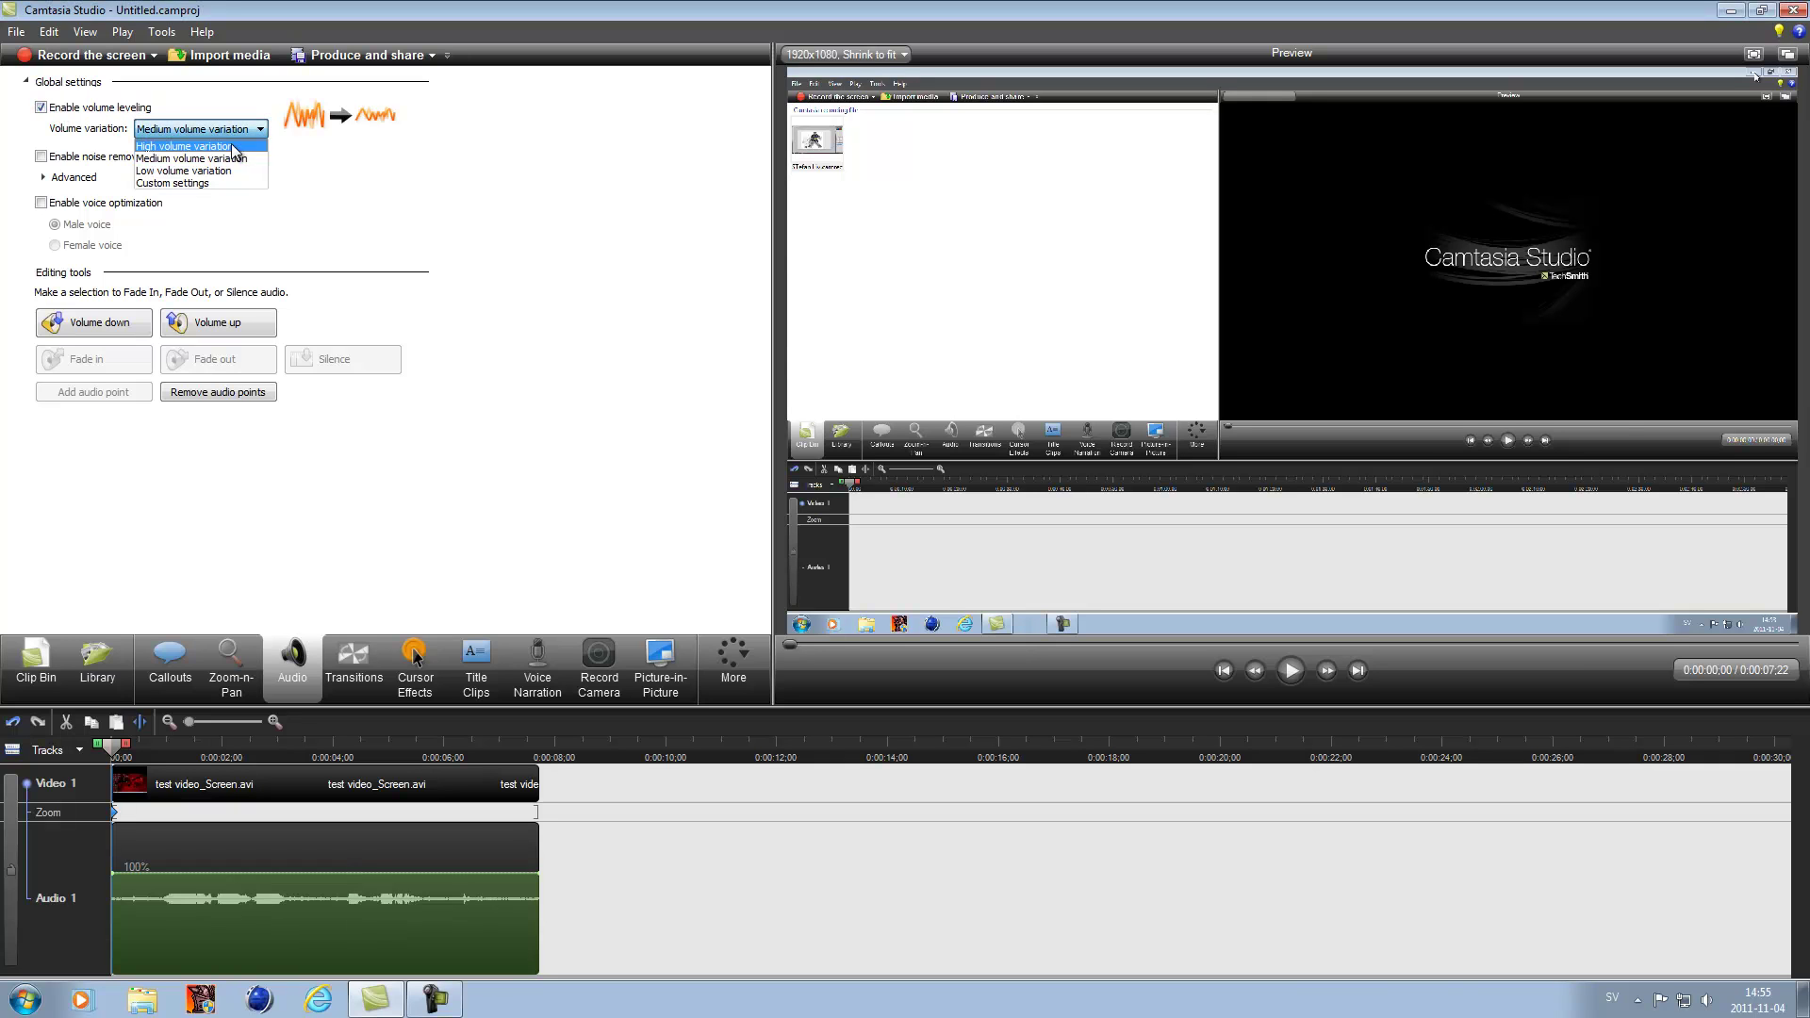
pyautogui.click(232, 147)
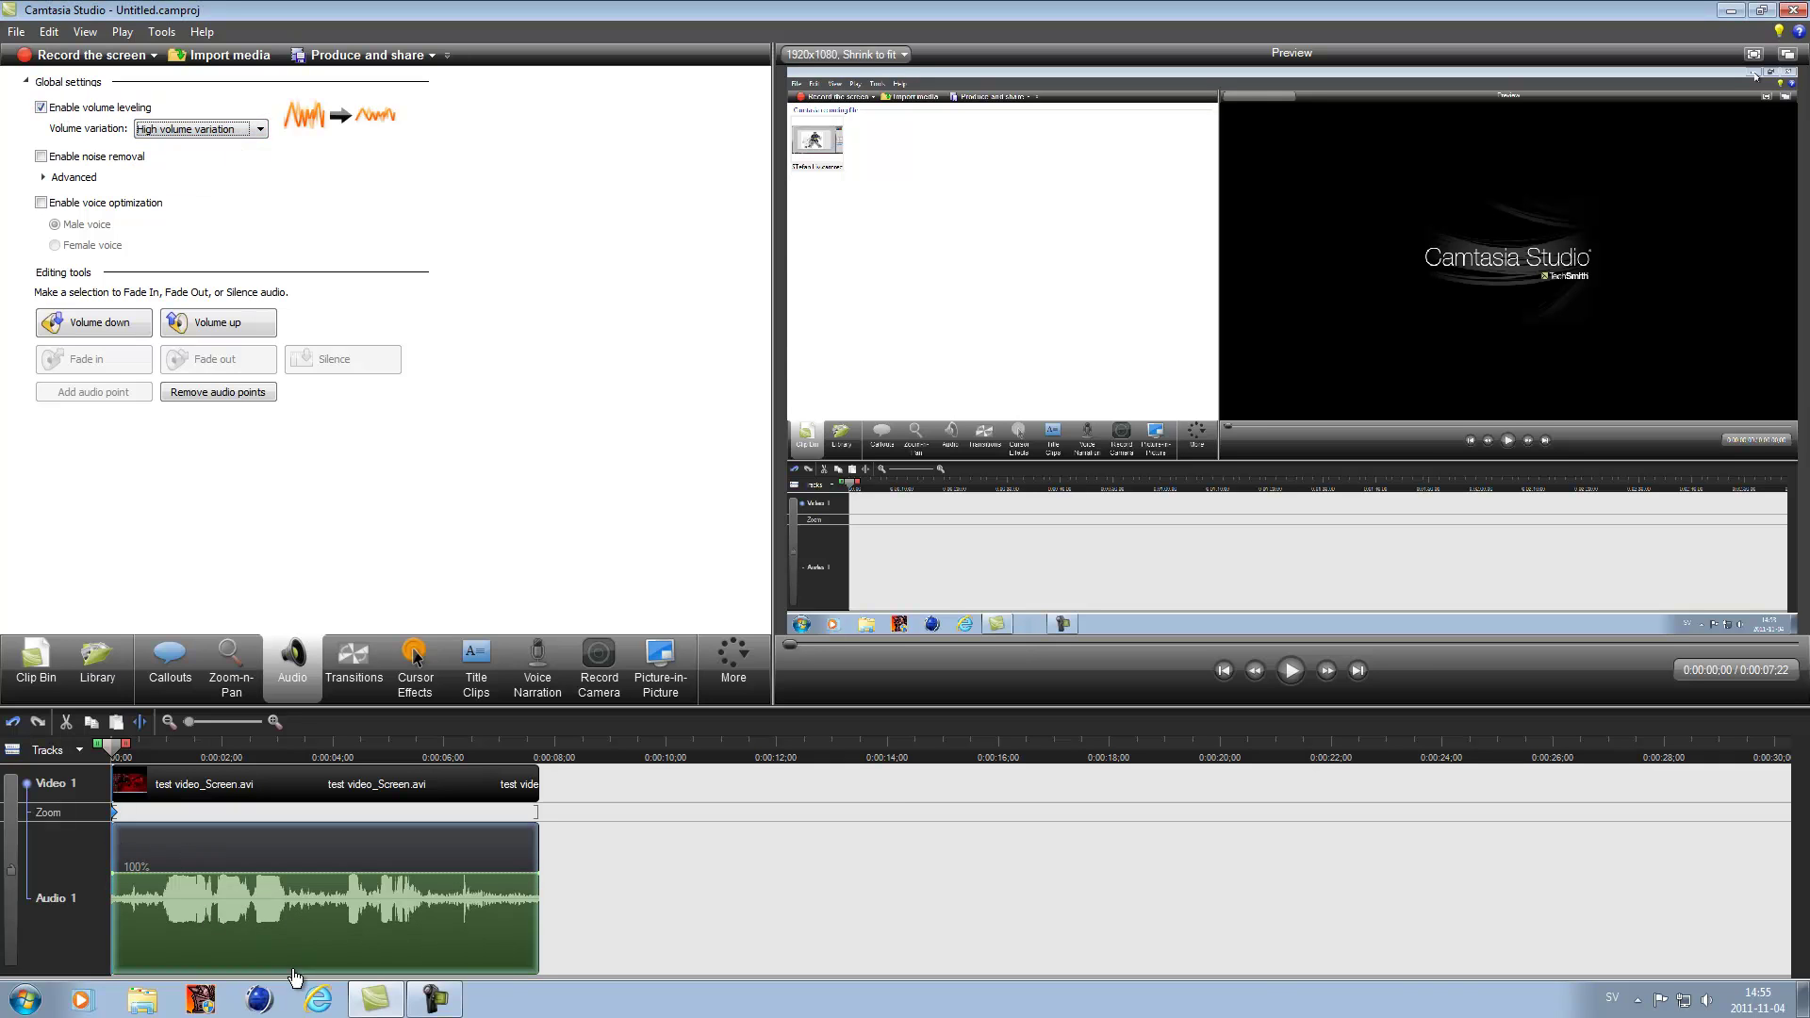
pyautogui.click(1290, 670)
pyautogui.click(1291, 670)
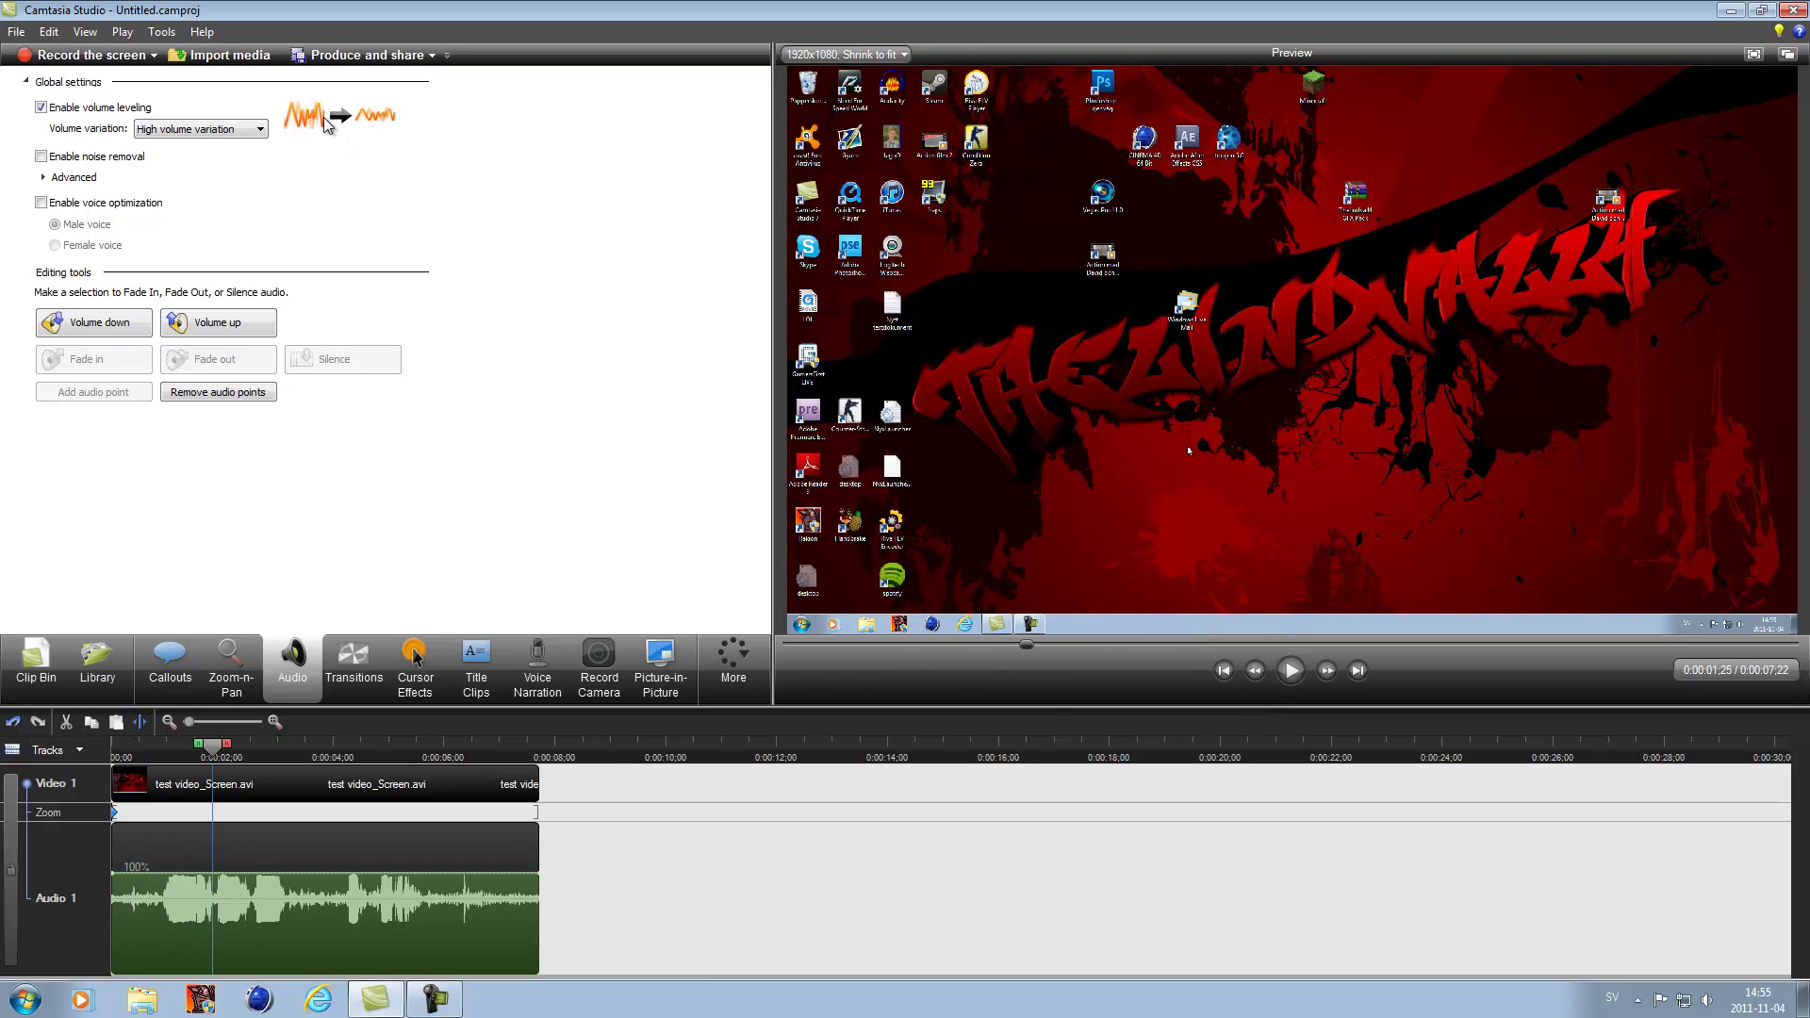
# Try Low volume variation, play the audio, and rewind near the start
pyautogui.click(224, 133)
pyautogui.click(225, 172)
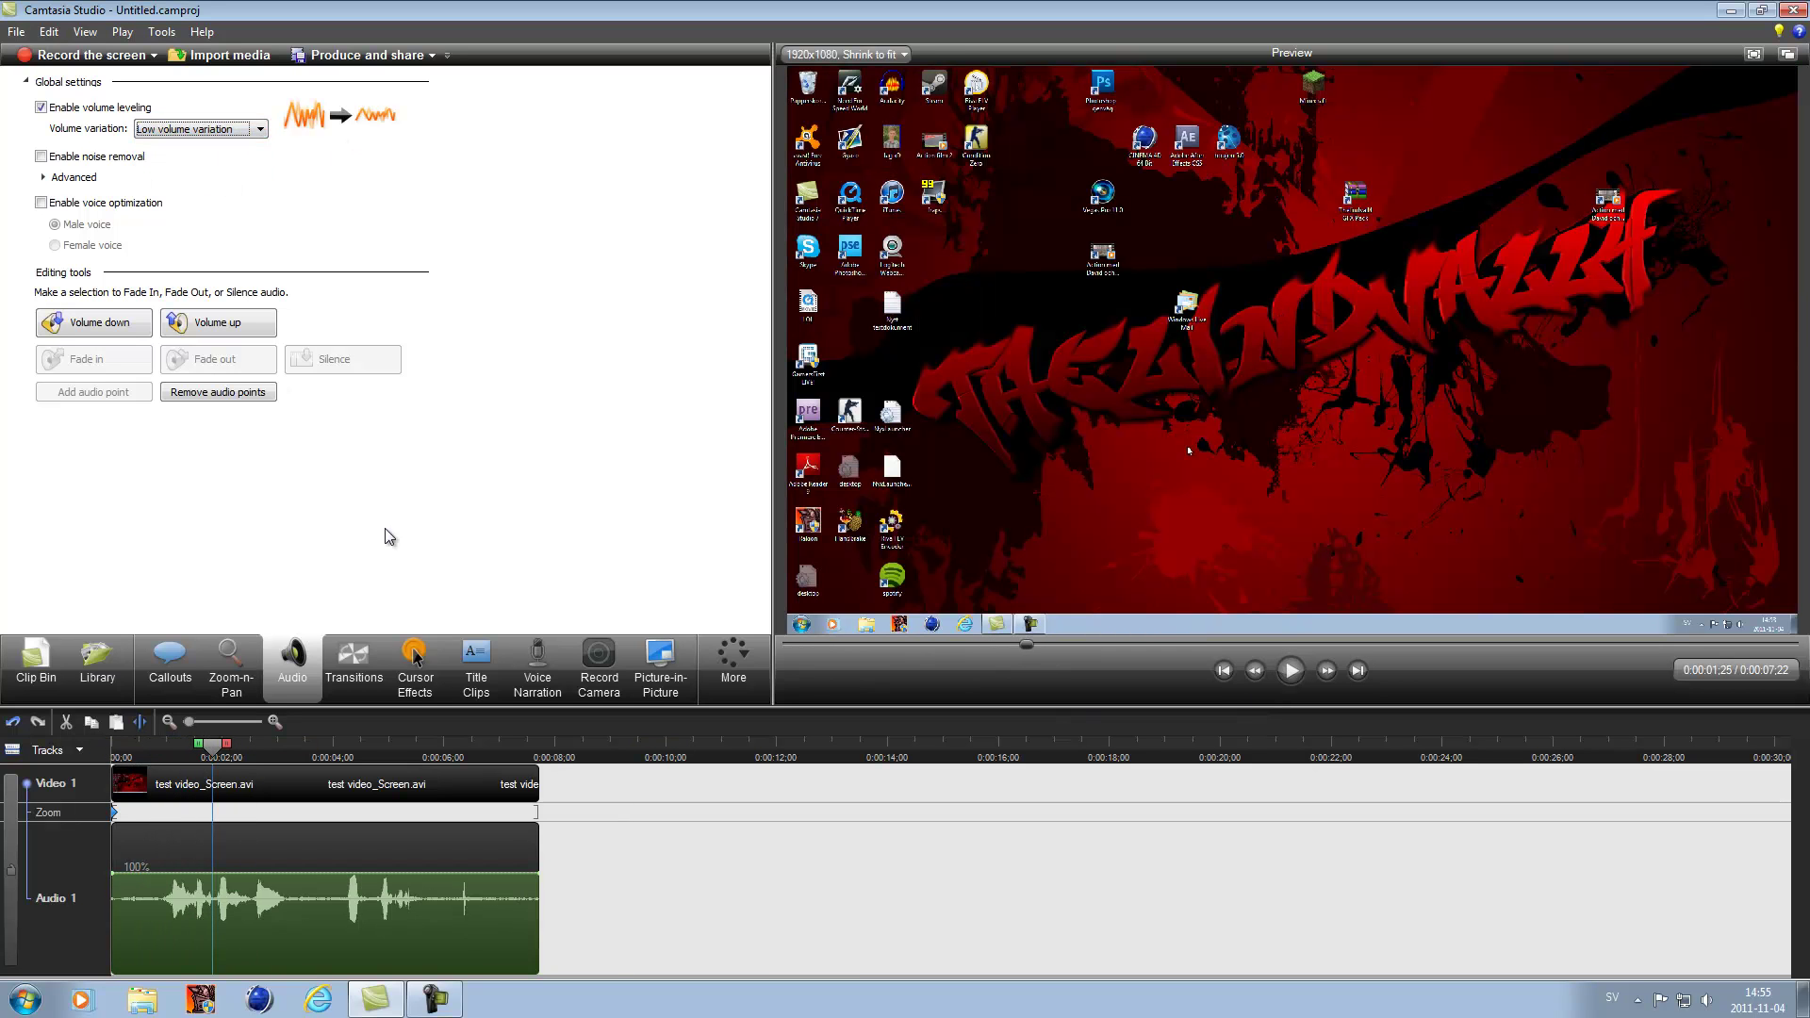
pyautogui.click(1291, 670)
pyautogui.click(1291, 671)
pyautogui.moveTo(193, 746); pyautogui.dragTo(106, 759)
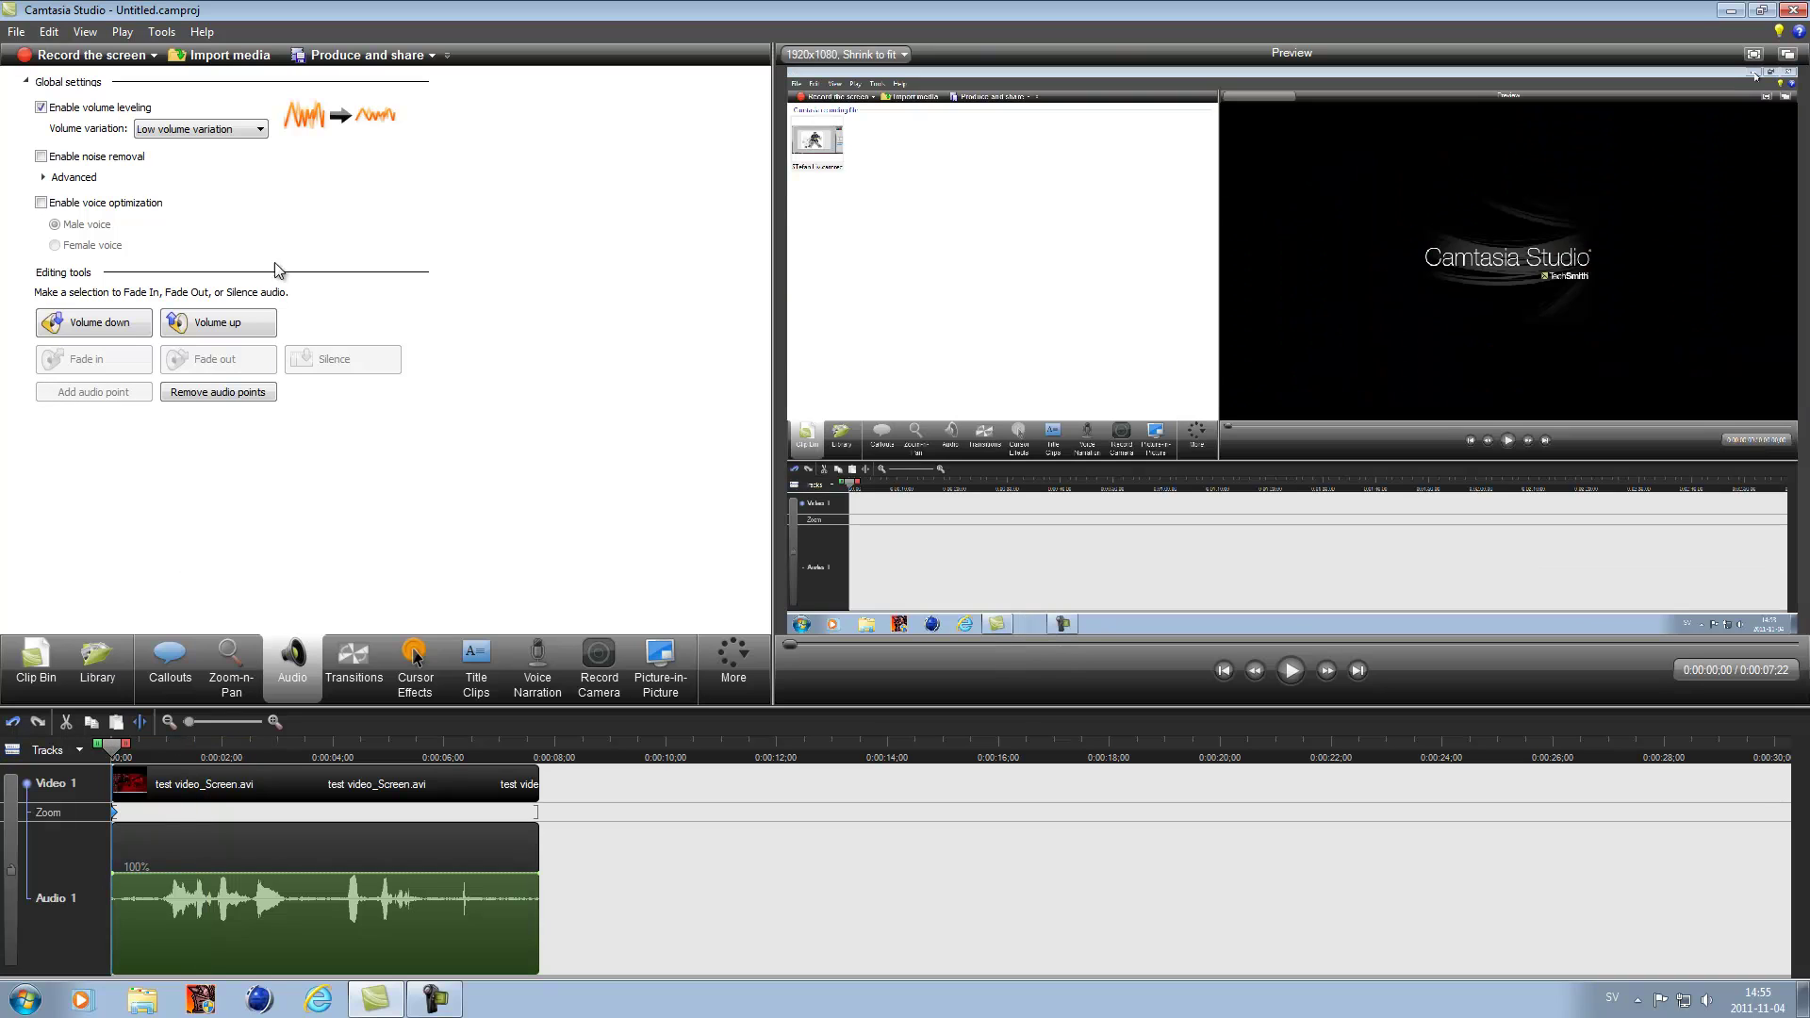
# Switch to High volume variation, briefly try Custom settings, then settle on High
pyautogui.click(198, 131)
pyautogui.click(198, 148)
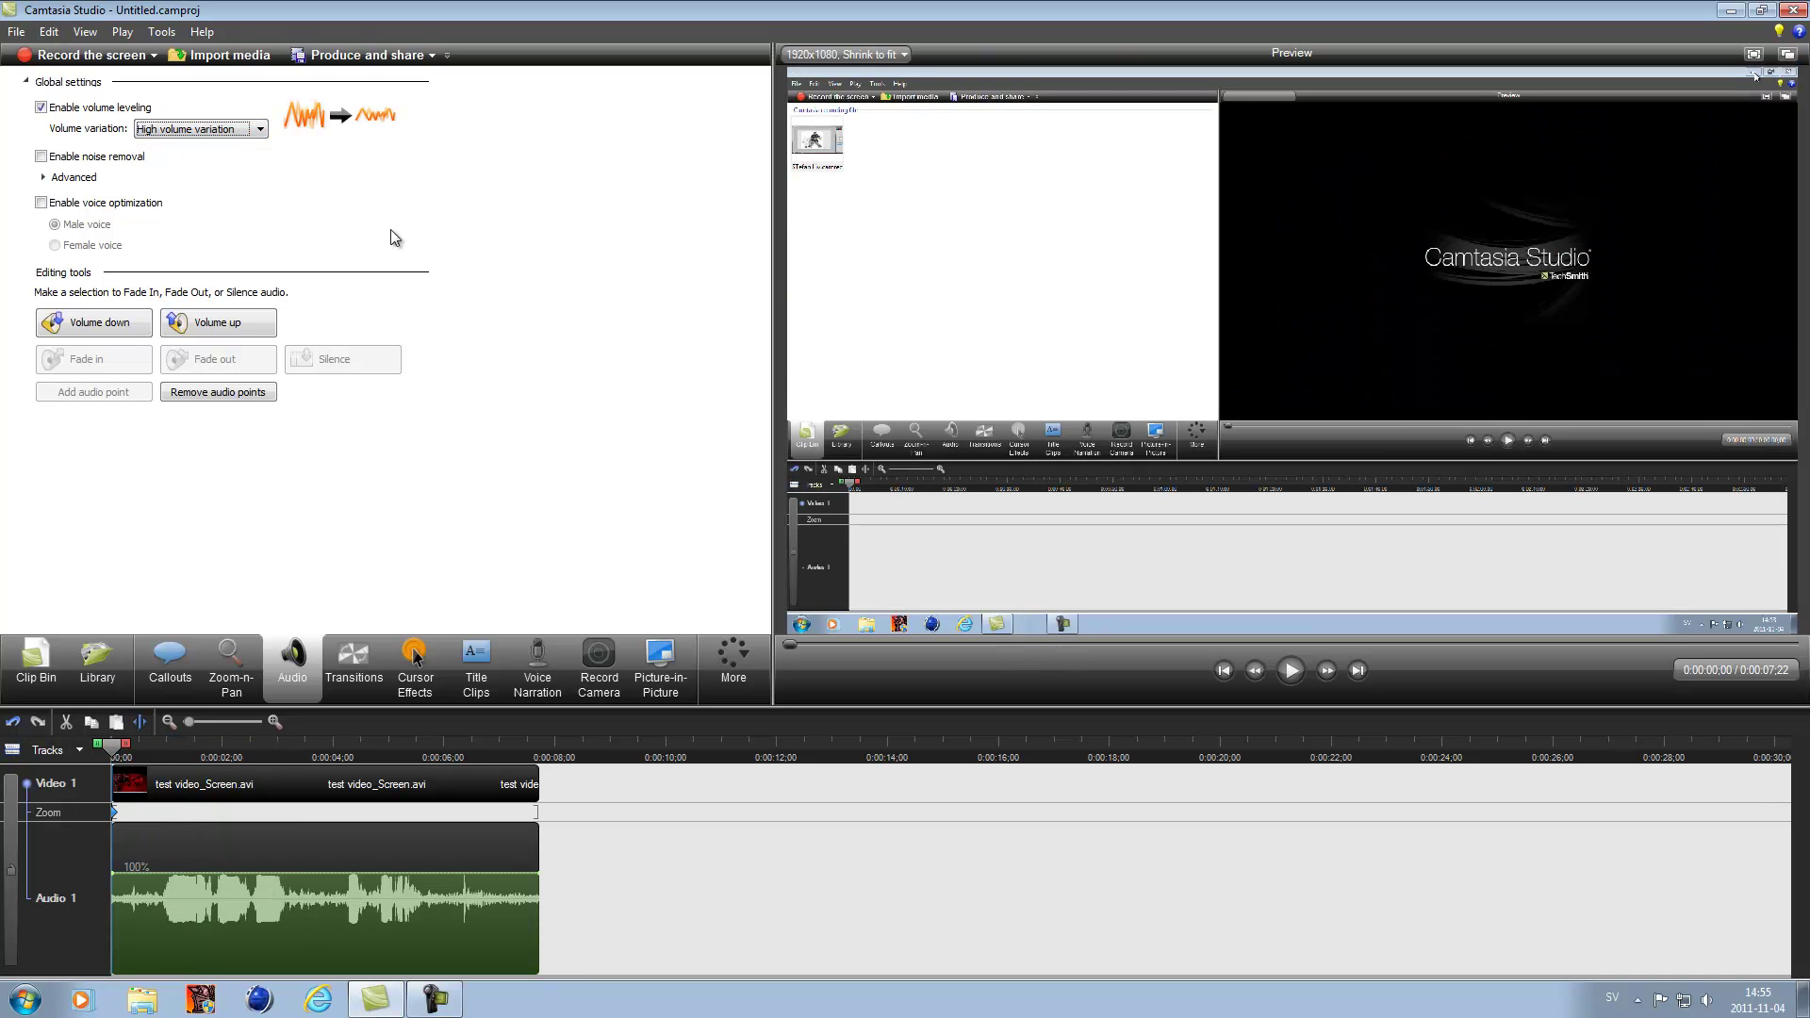
pyautogui.click(151, 132)
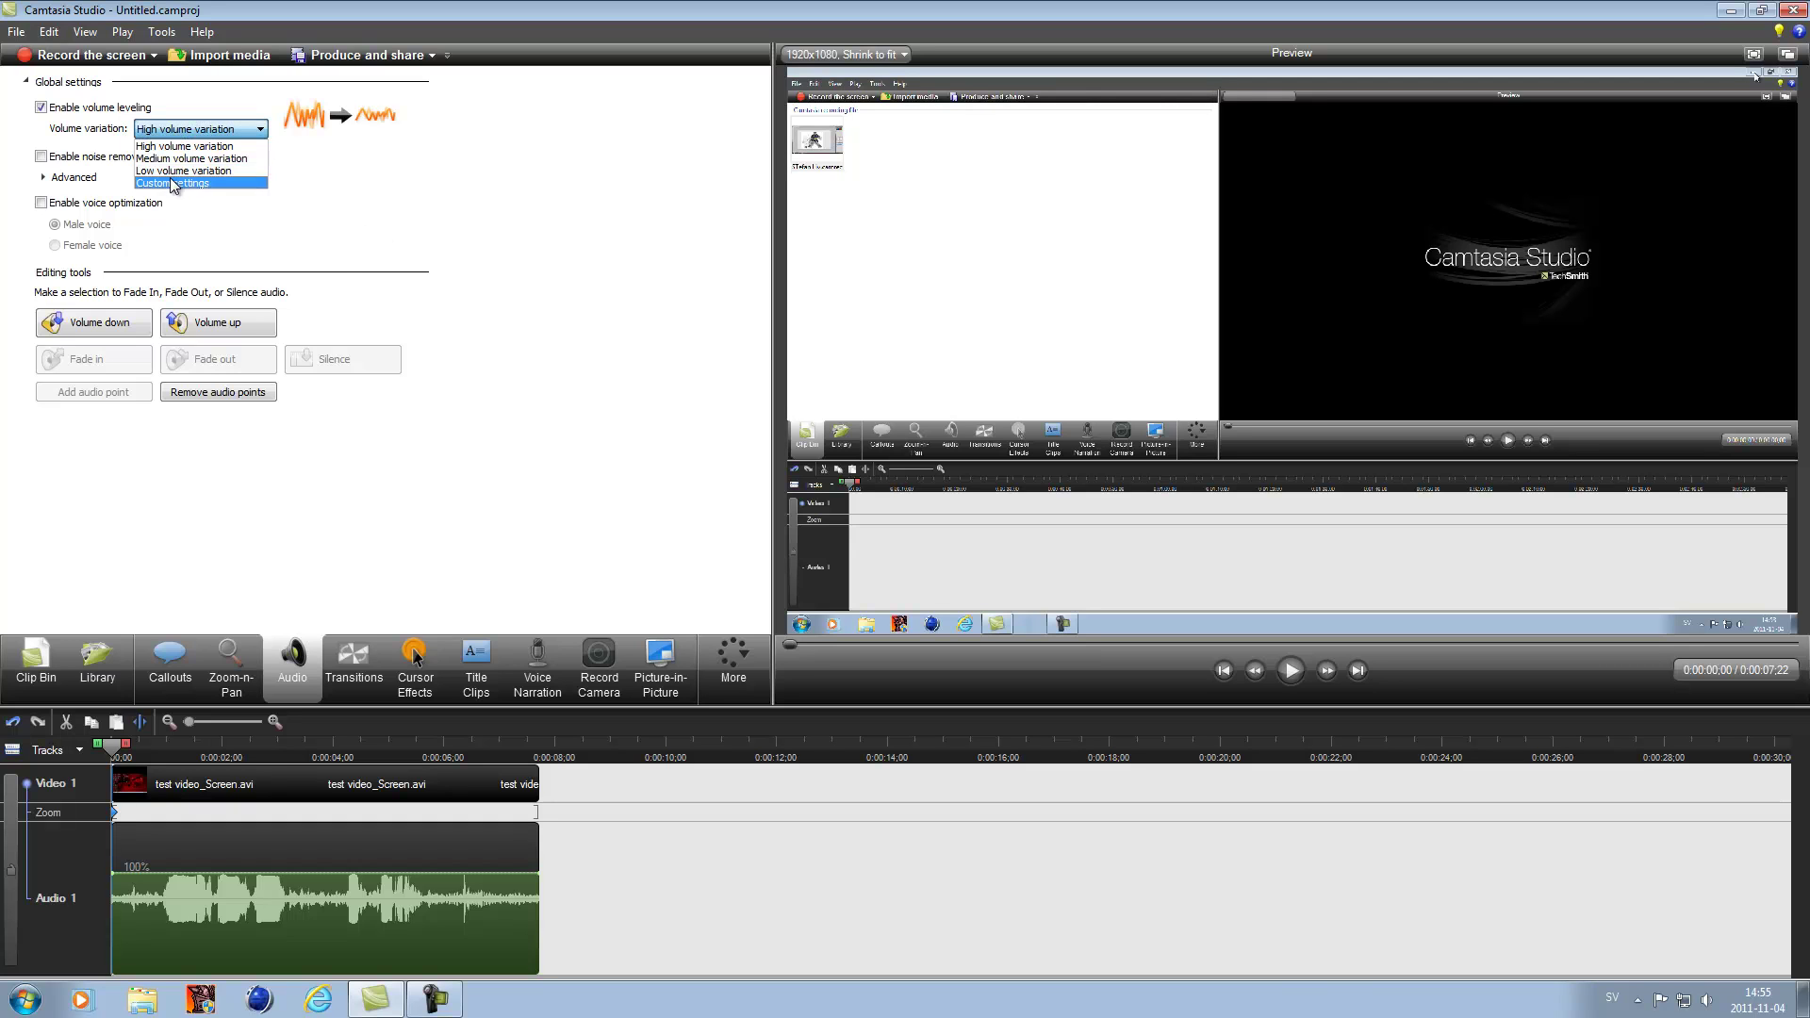
pyautogui.click(170, 177)
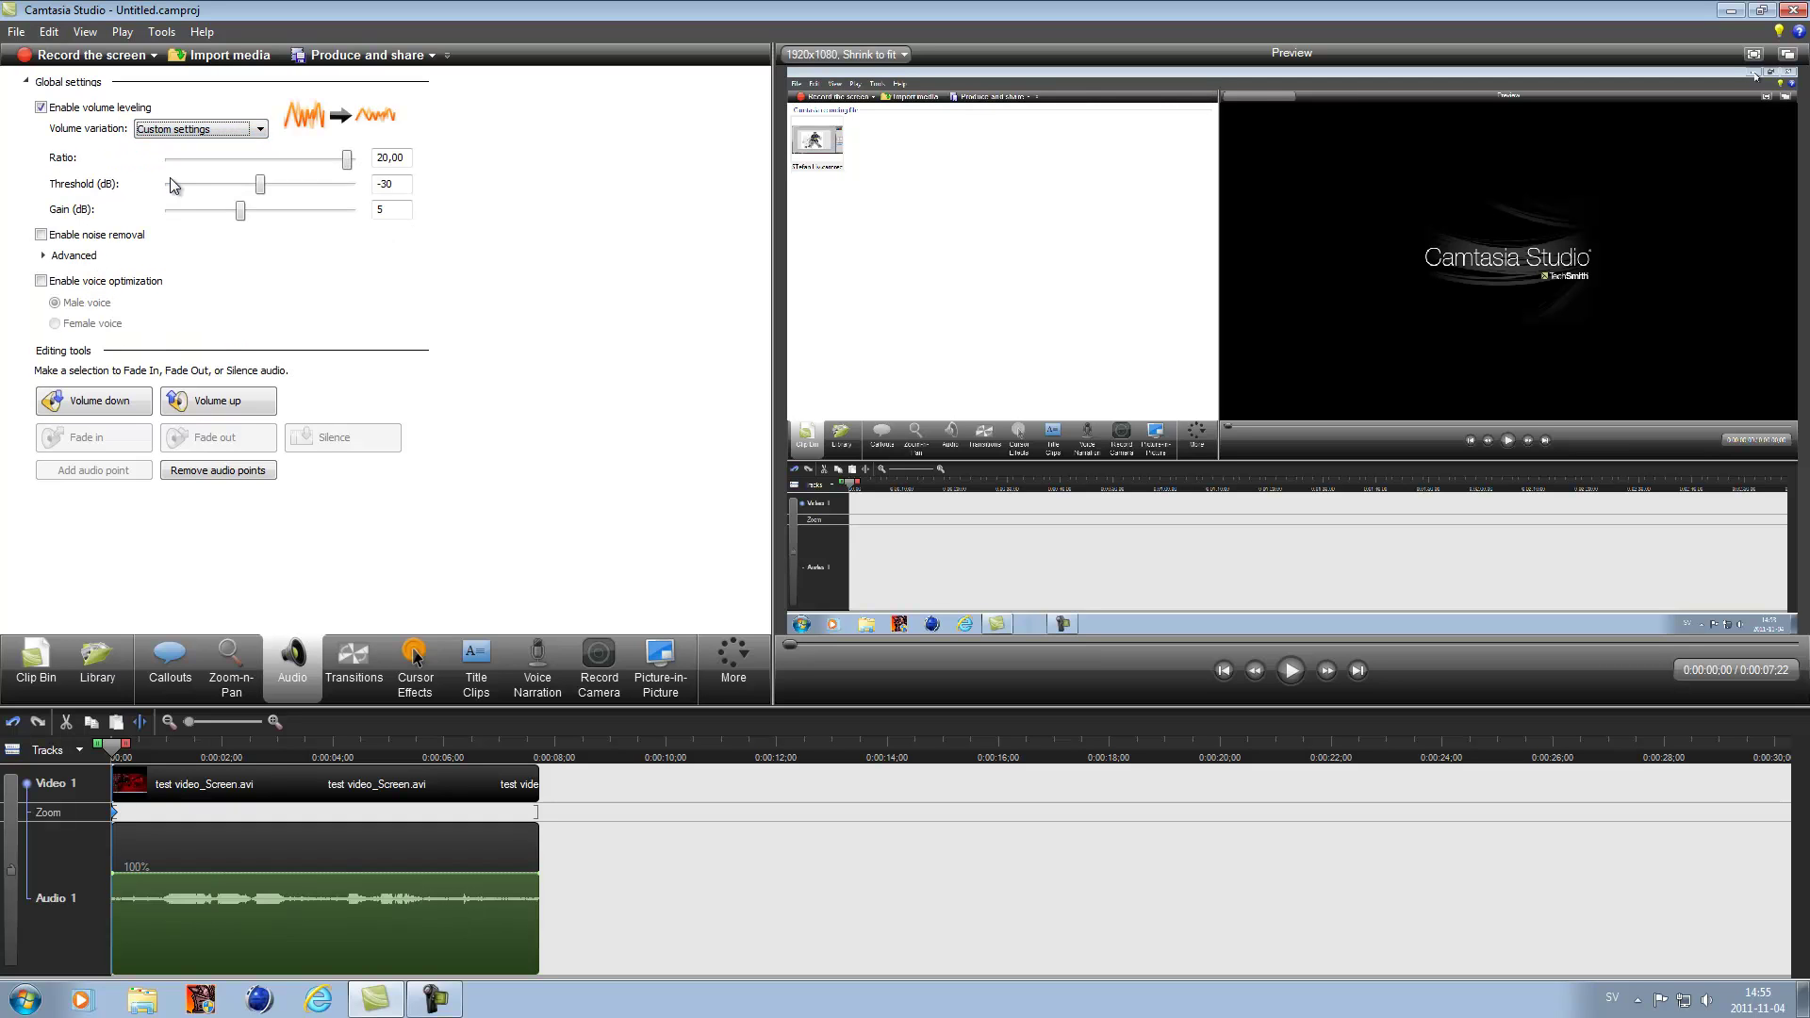
pyautogui.click(217, 133)
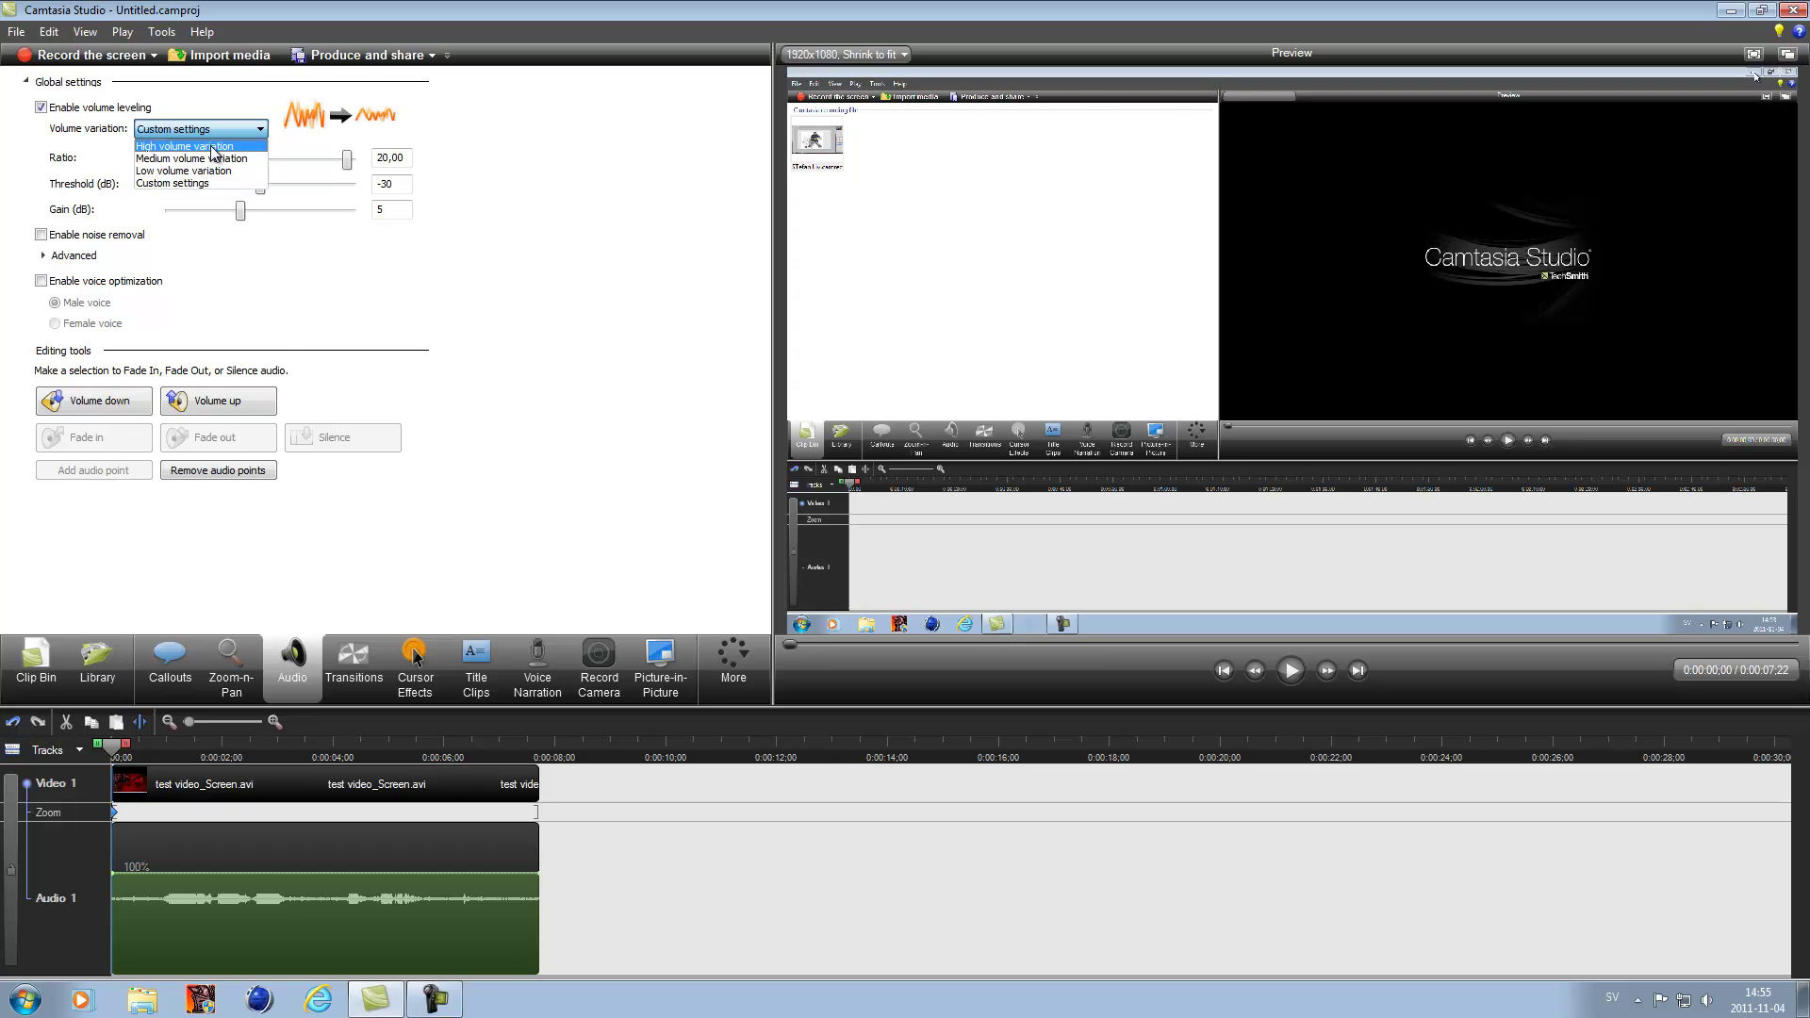
pyautogui.click(214, 148)
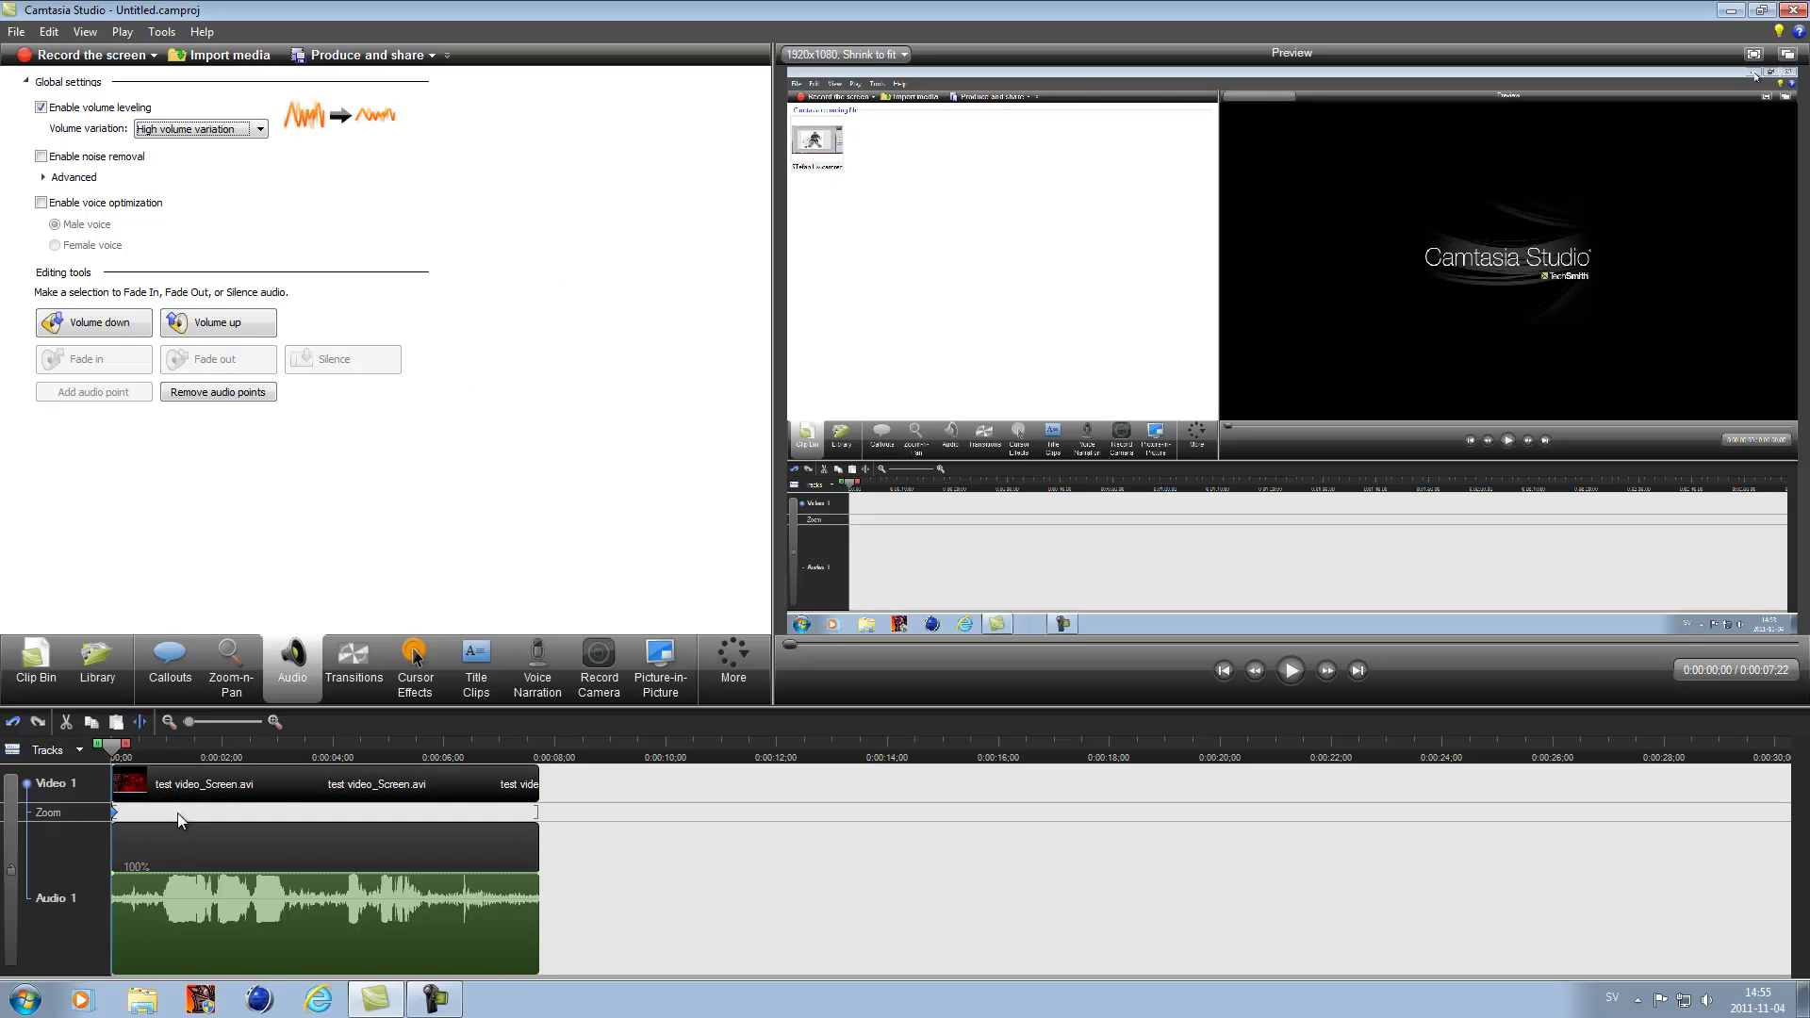
pyautogui.rightClick(115, 817)
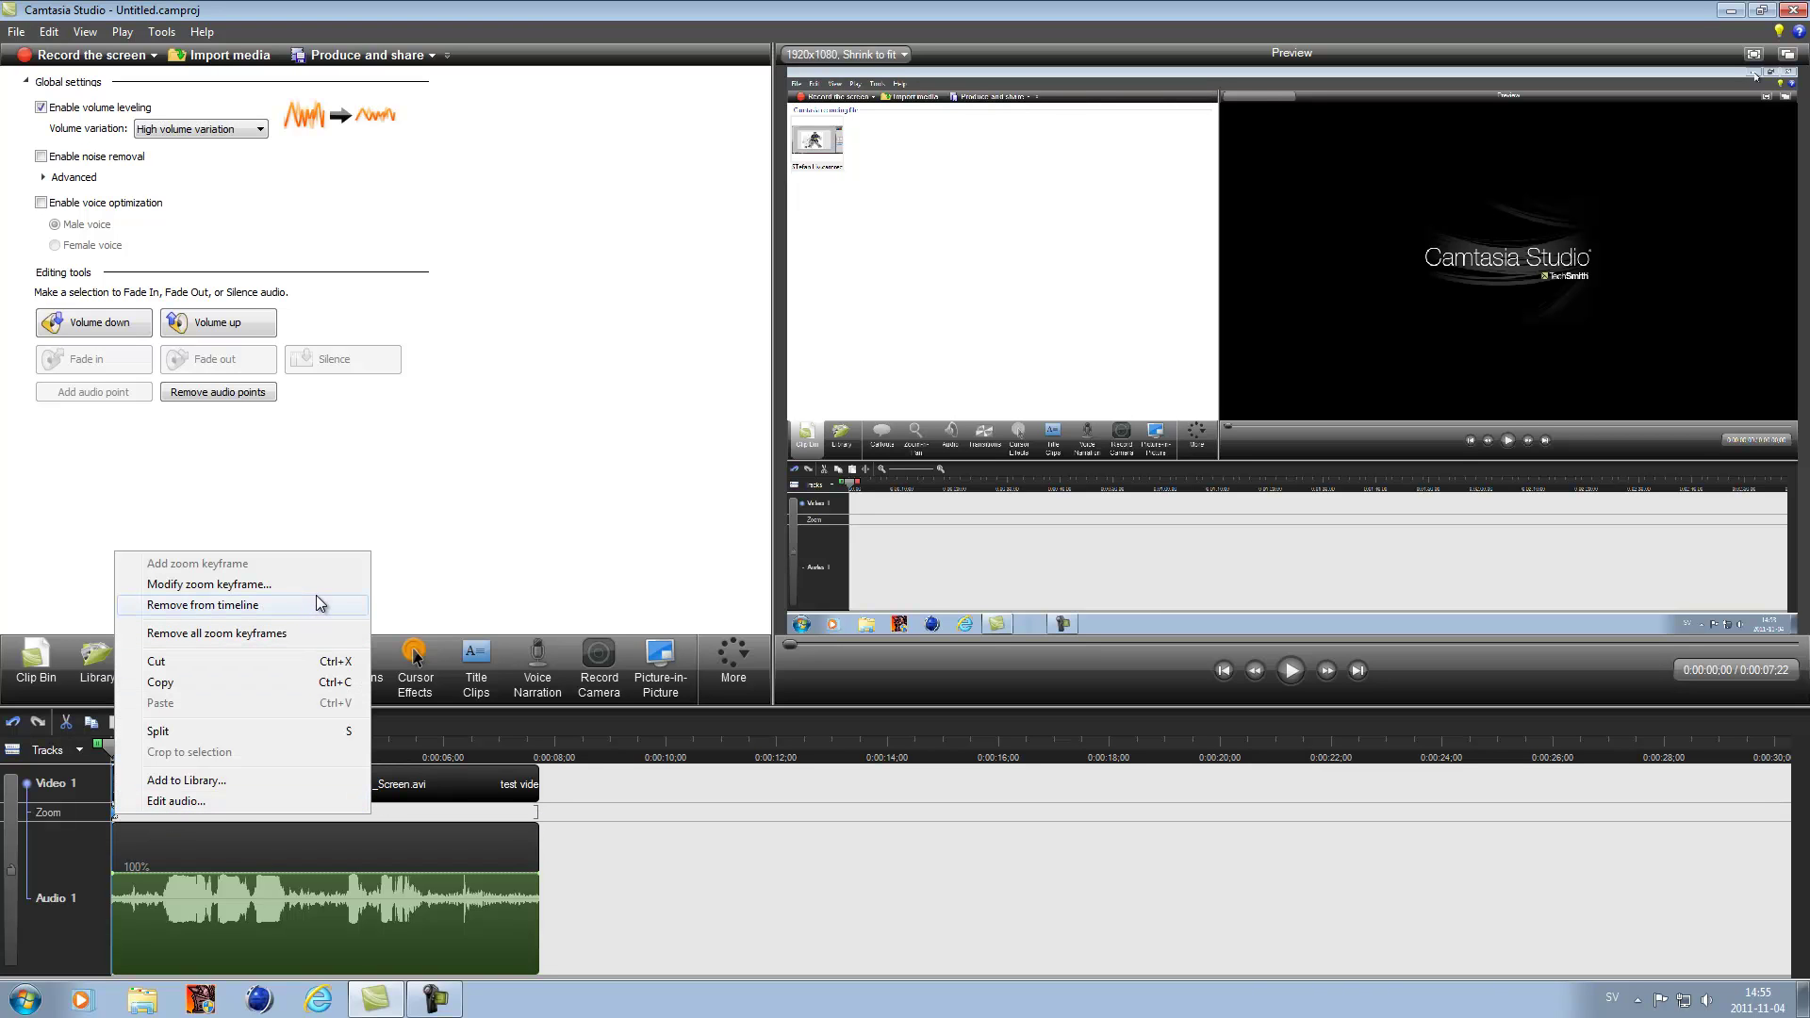
pyautogui.click(602, 852)
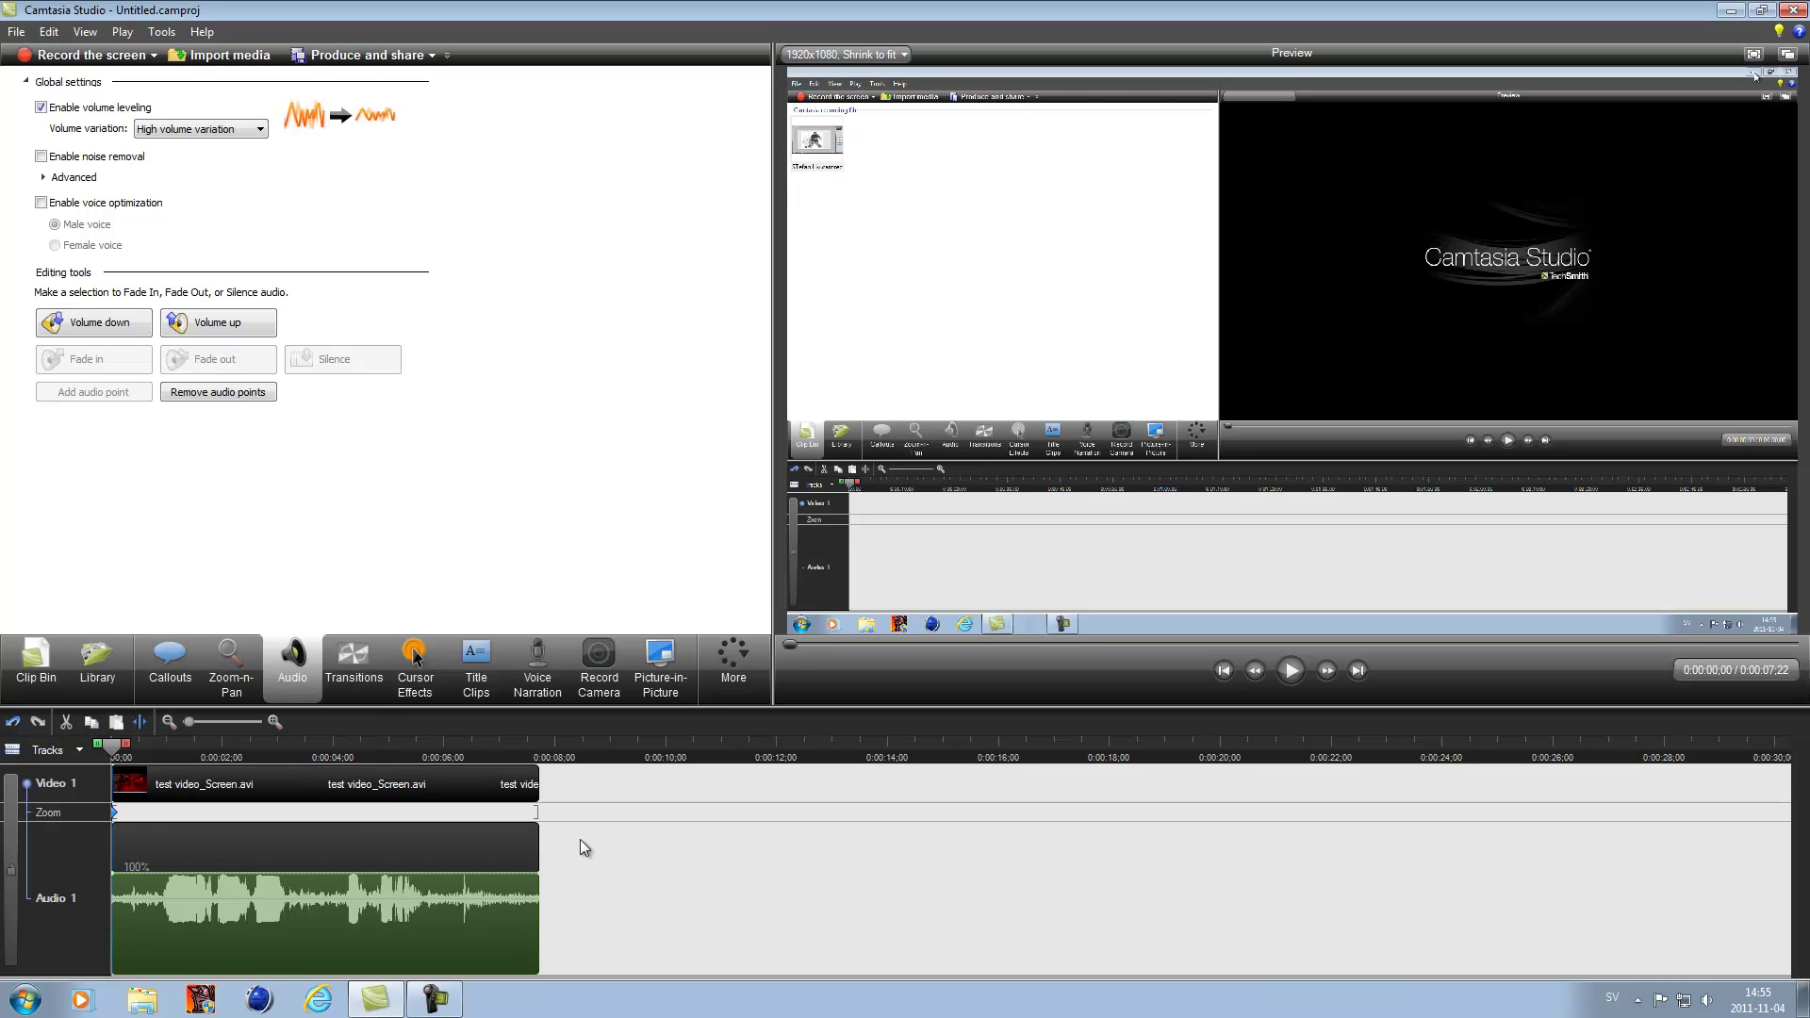
pyautogui.rightClick(508, 813)
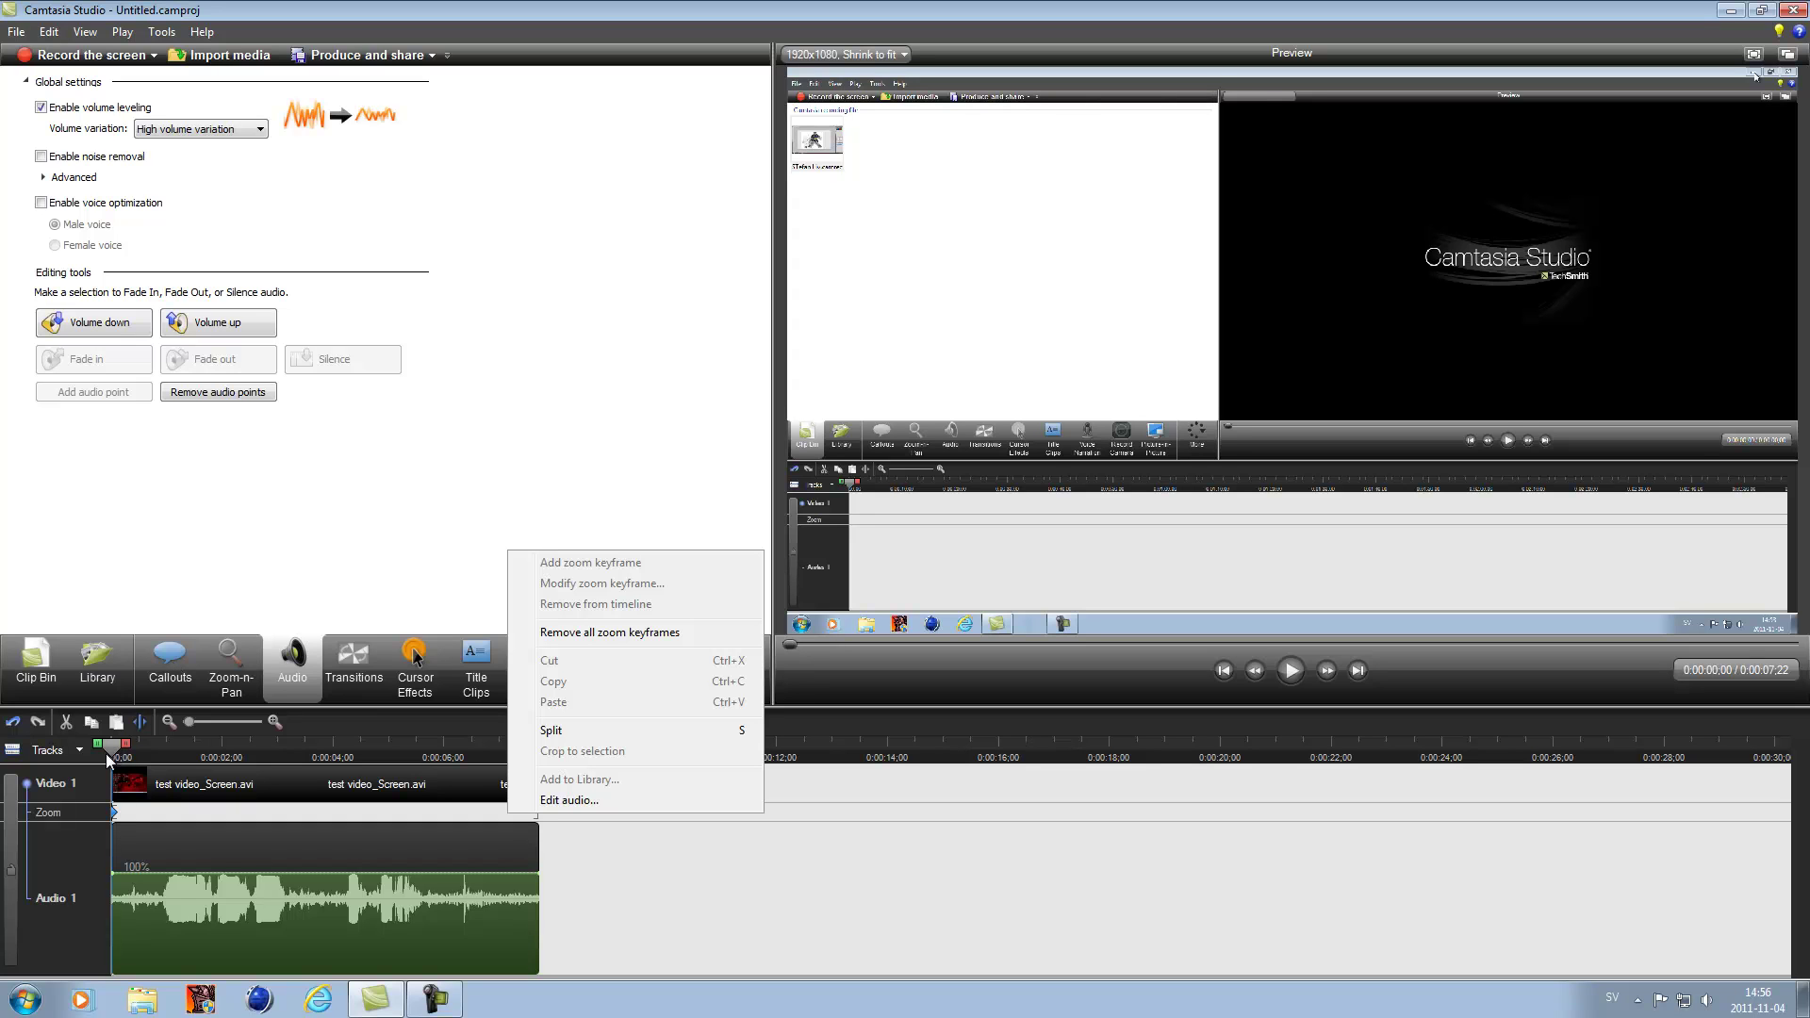
pyautogui.click(596, 925)
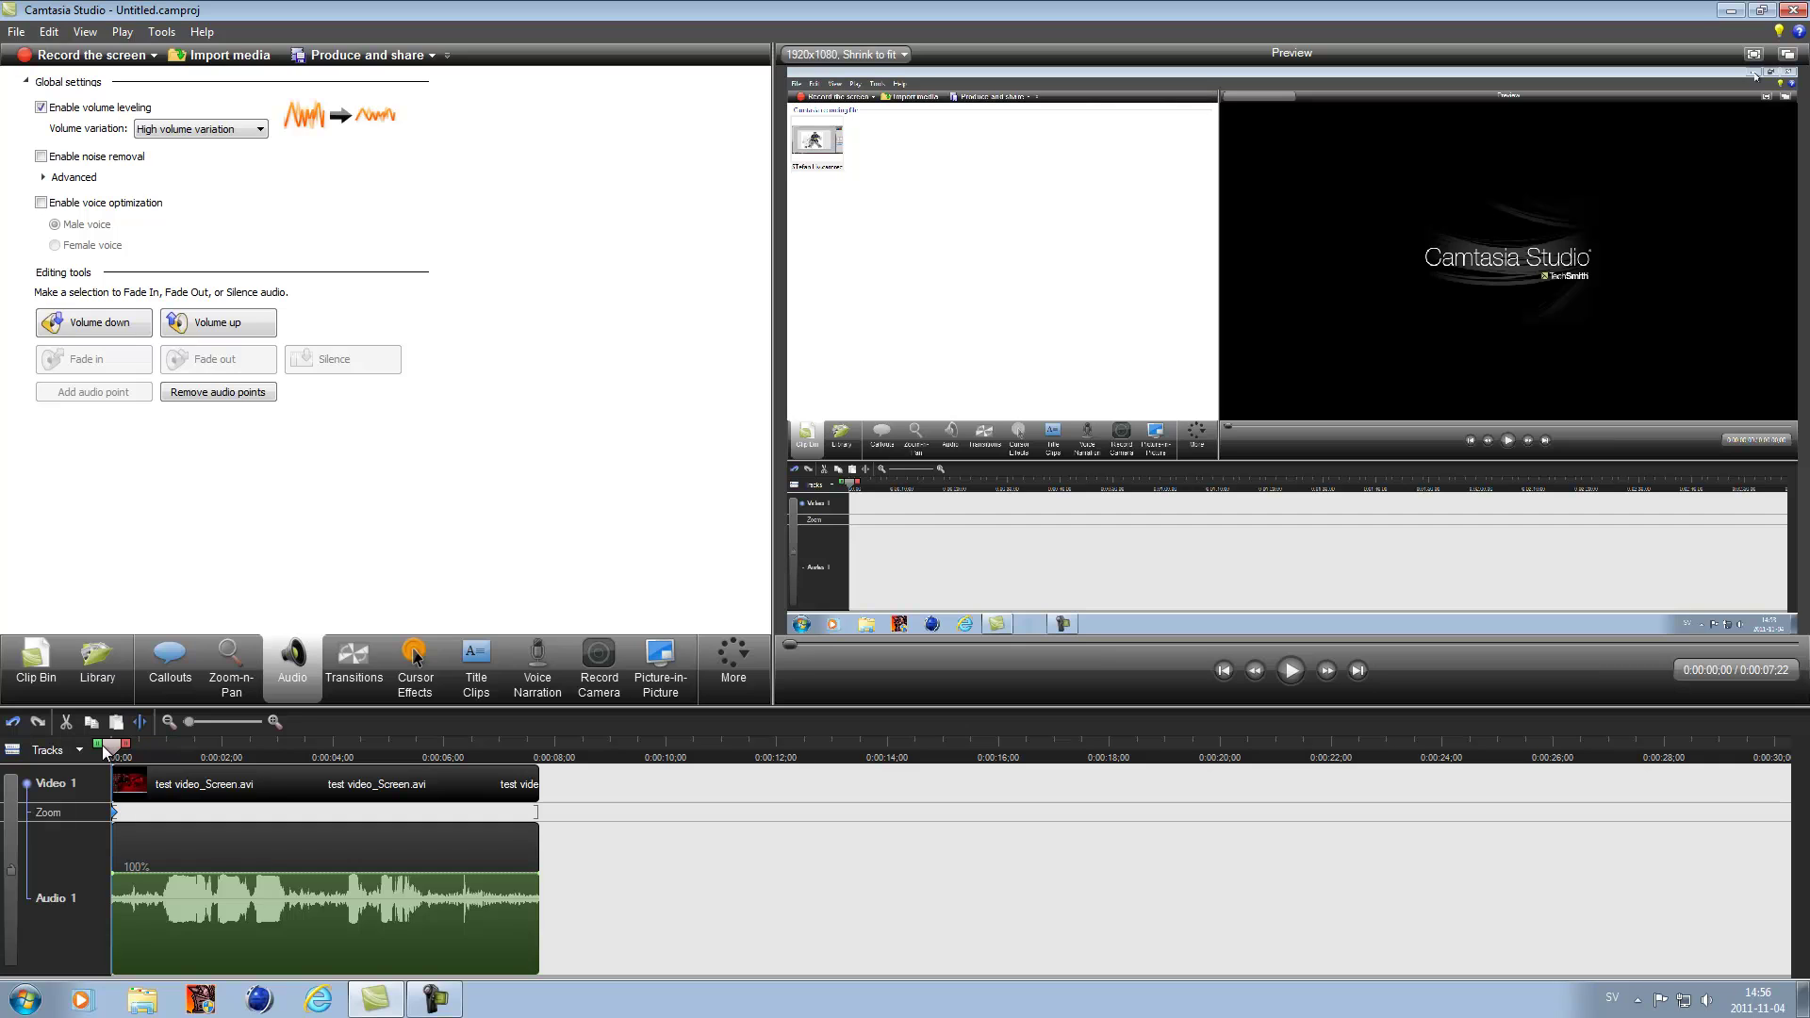
# Choose the Web 1080p MP4 preset in the Production Wizard and begin naming it 'Test Video for utube'
pyautogui.click(18, 33)
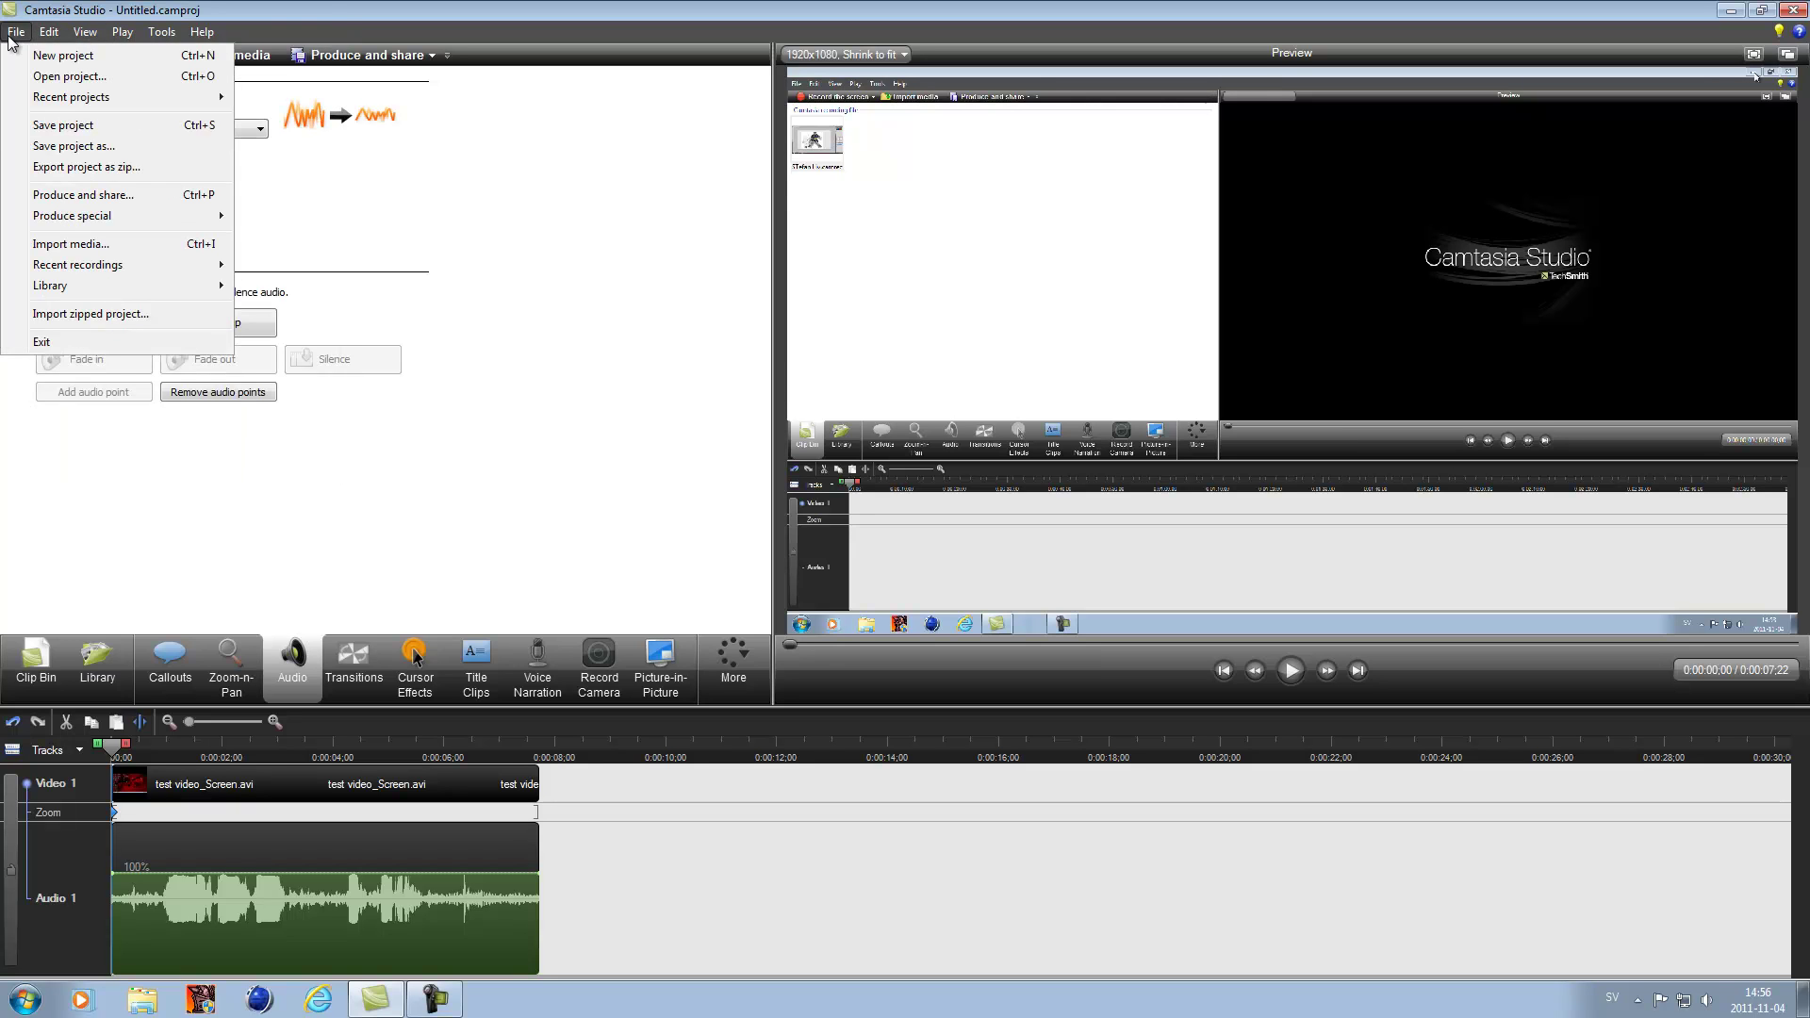
pyautogui.click(523, 108)
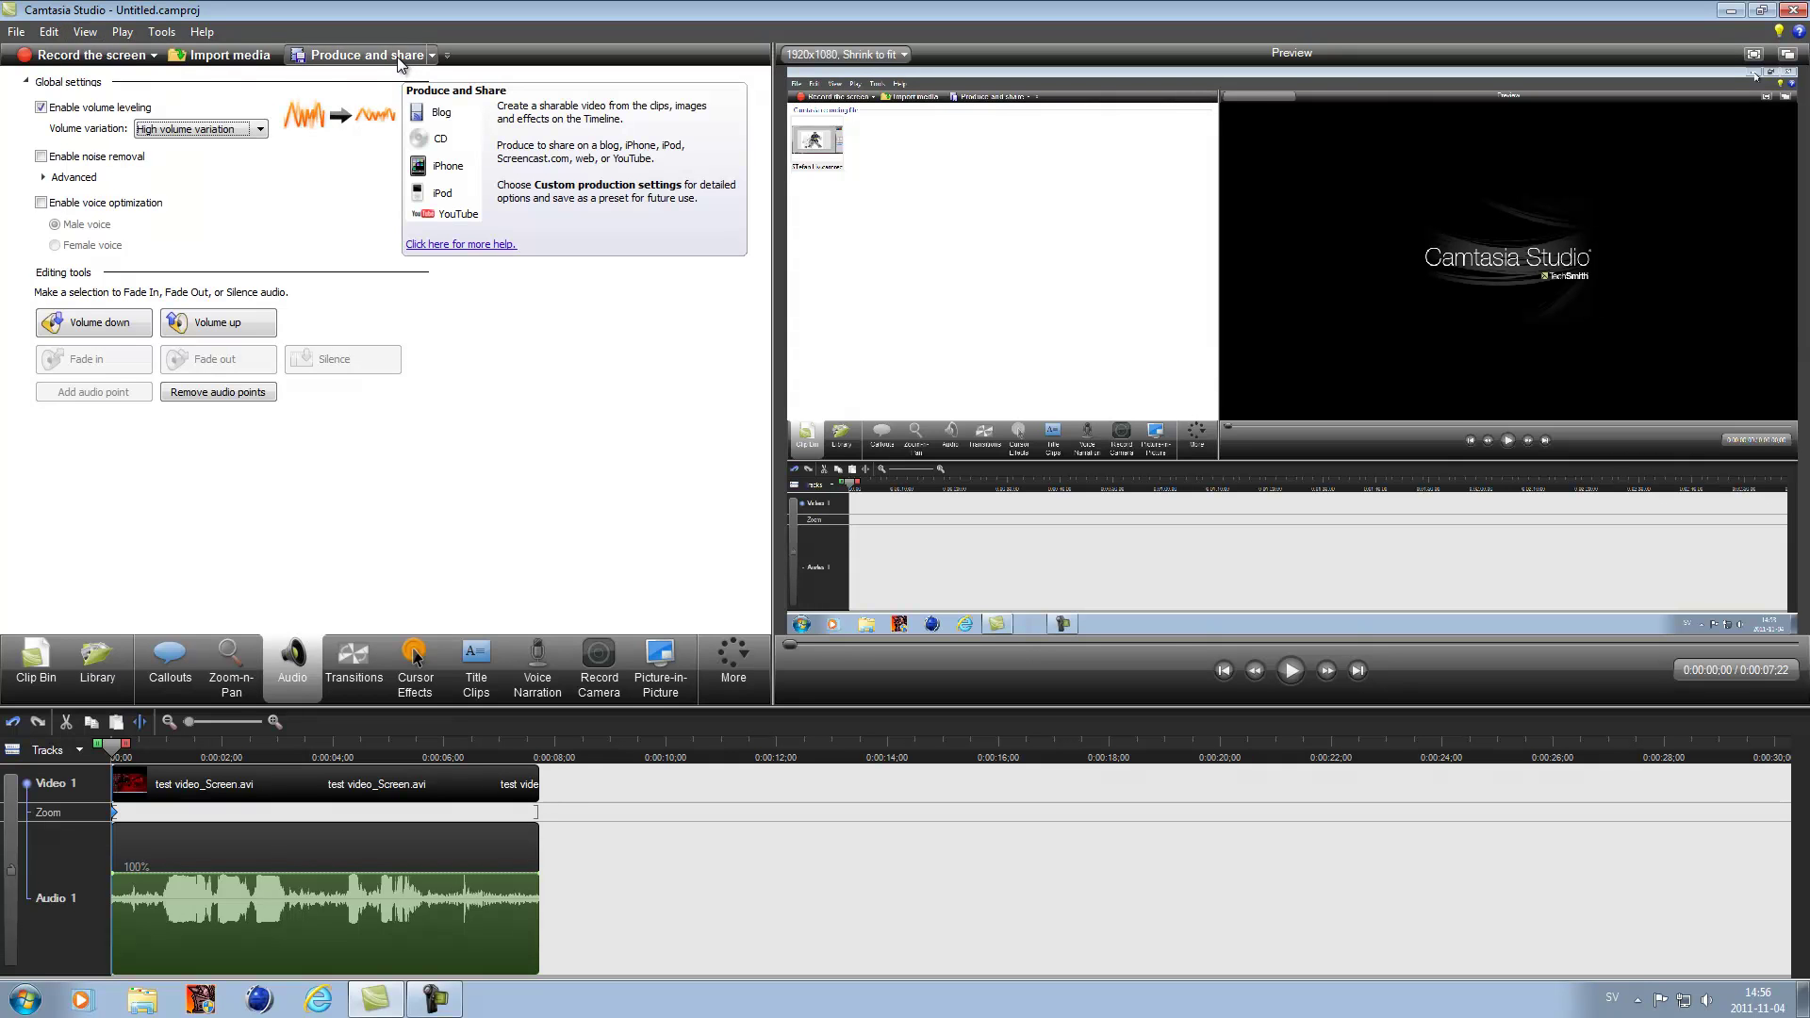
pyautogui.click(400, 59)
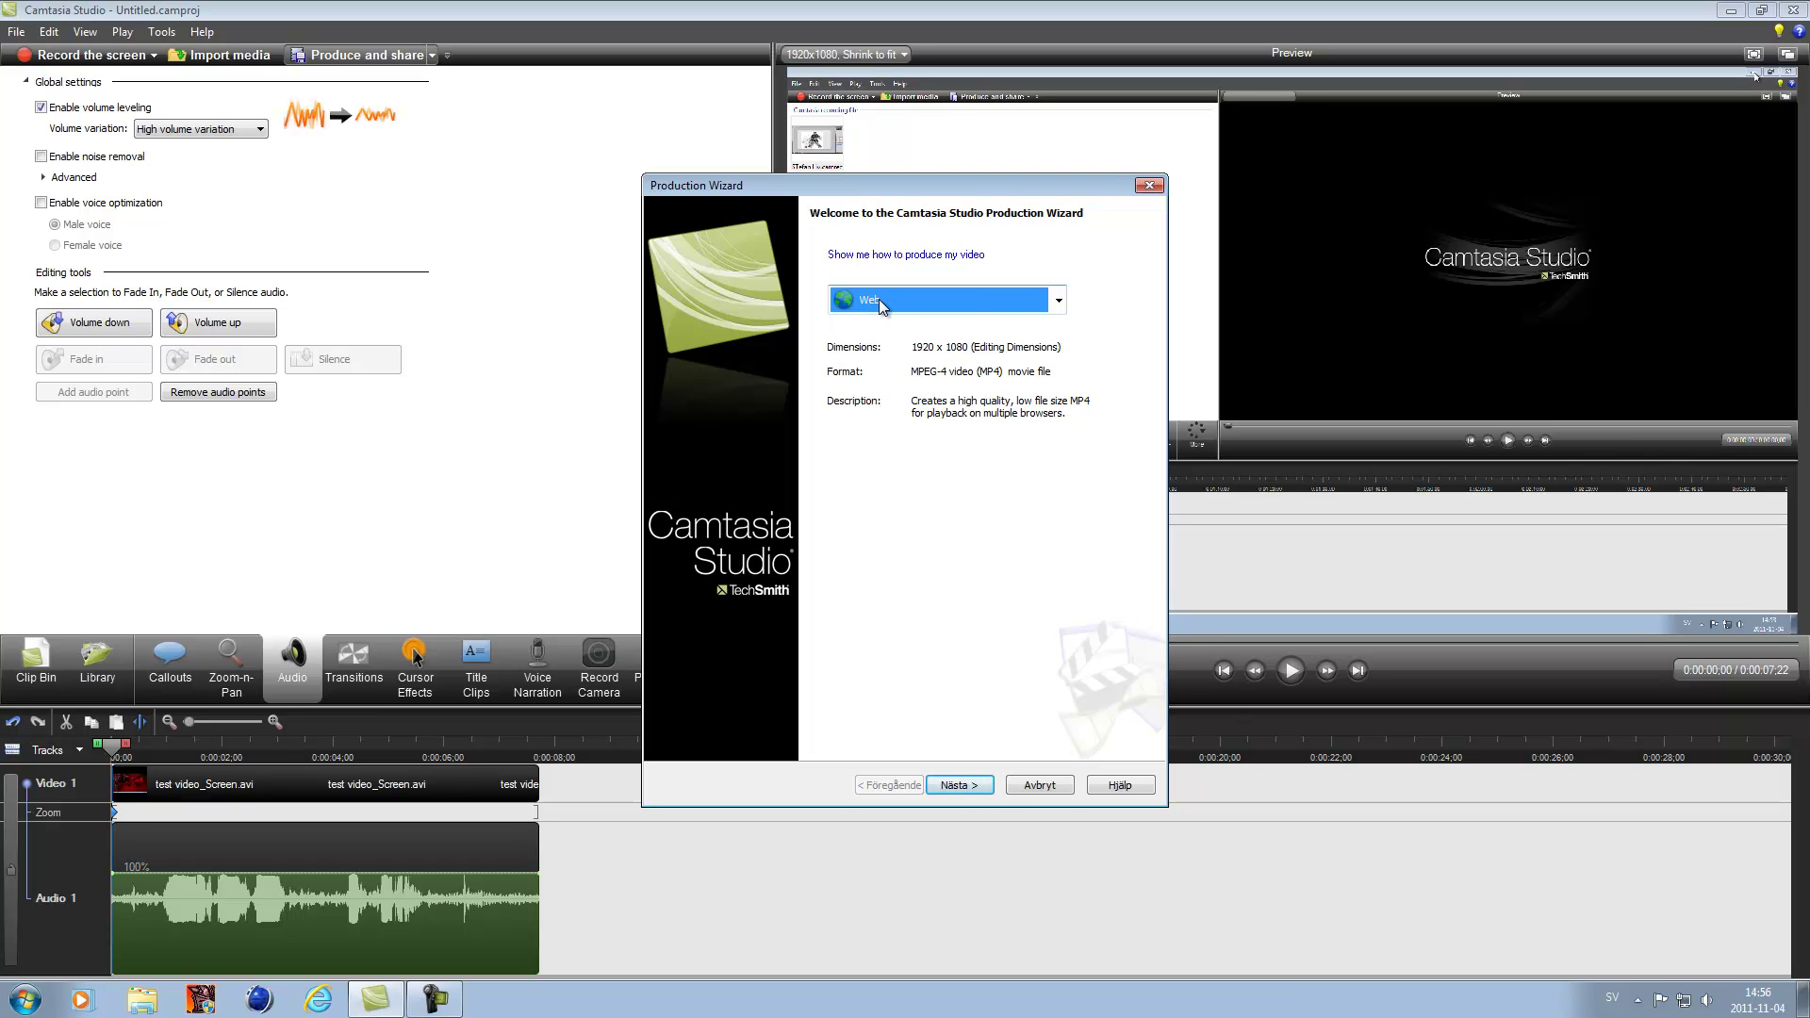
pyautogui.click(891, 300)
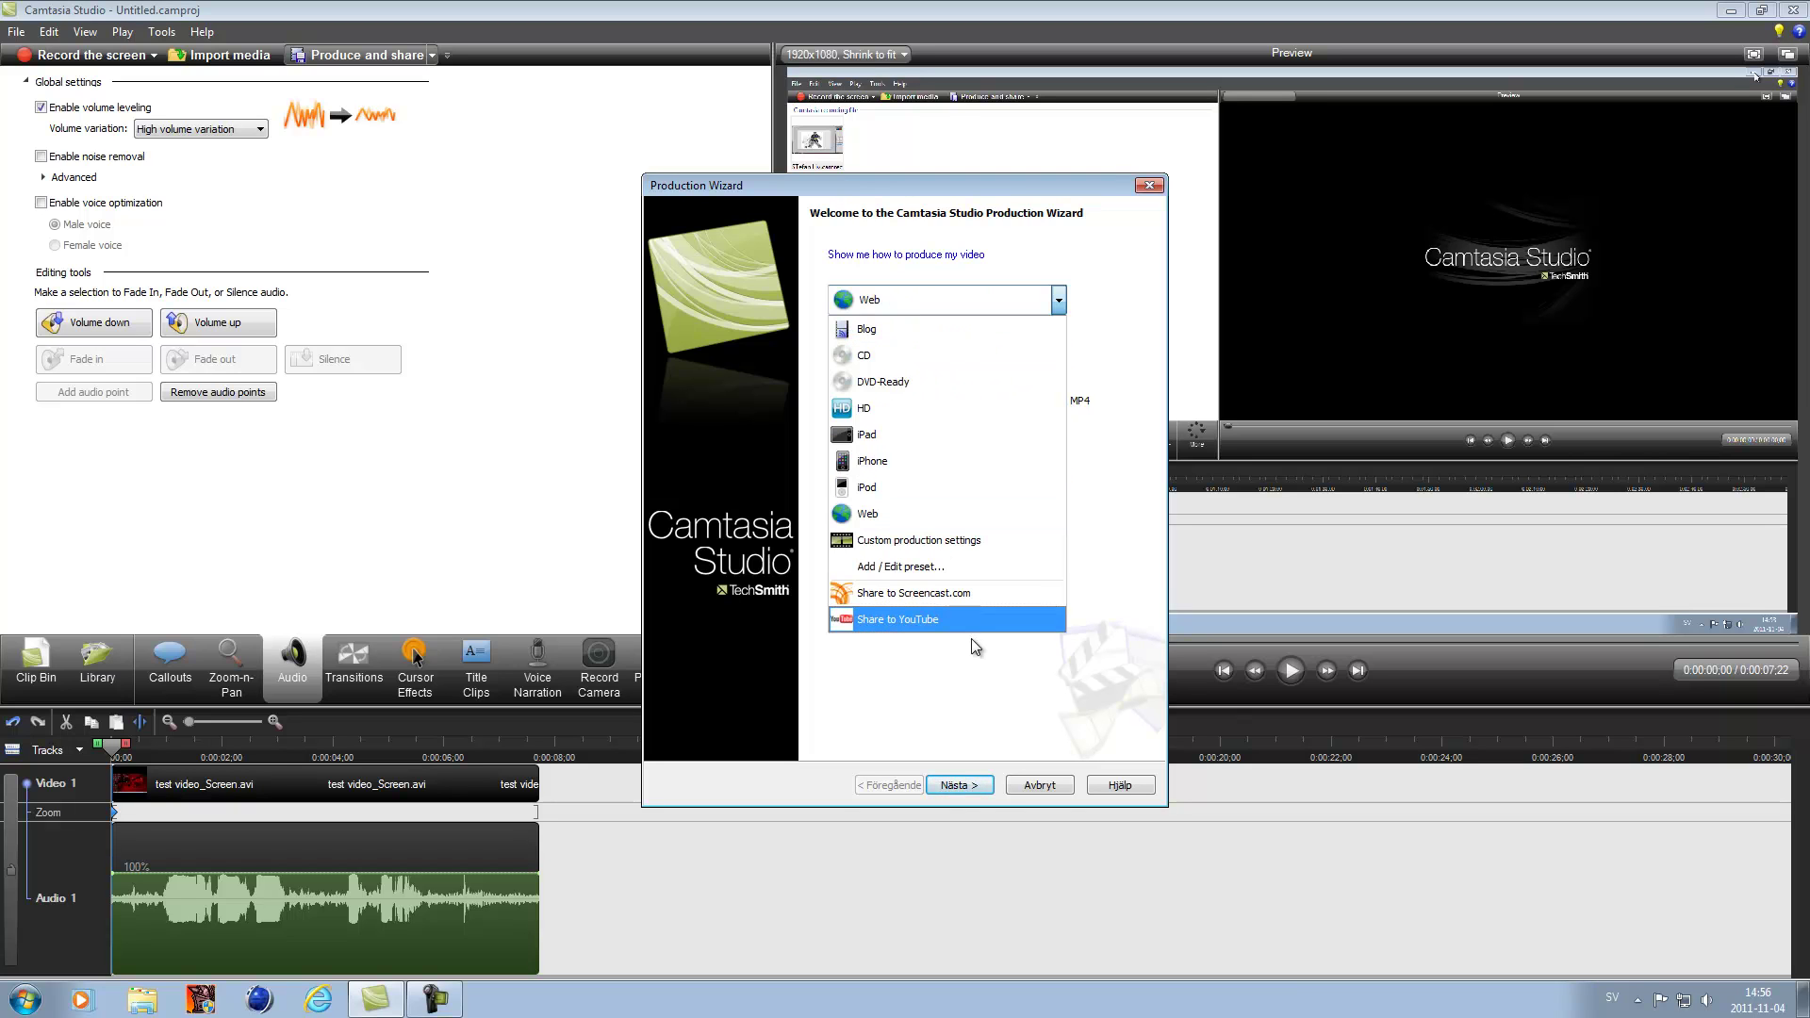
pyautogui.click(959, 517)
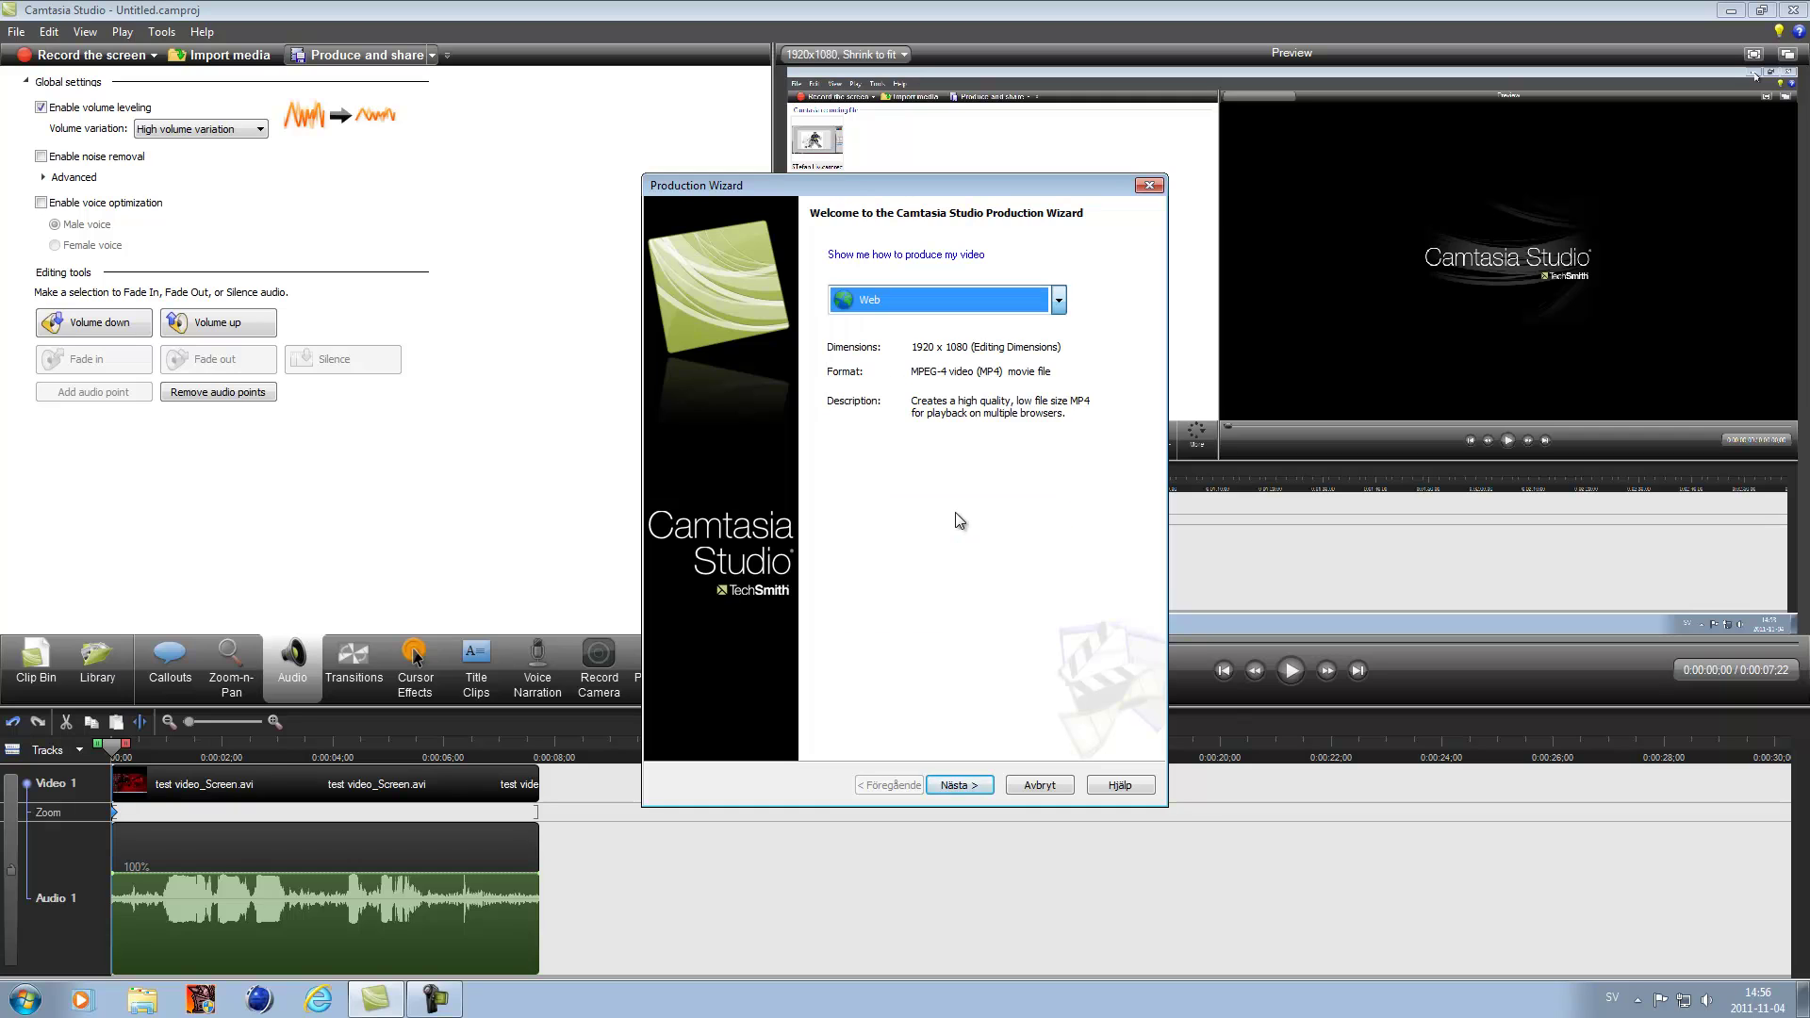
pyautogui.click(965, 785)
pyautogui.write('Test Video for utube')
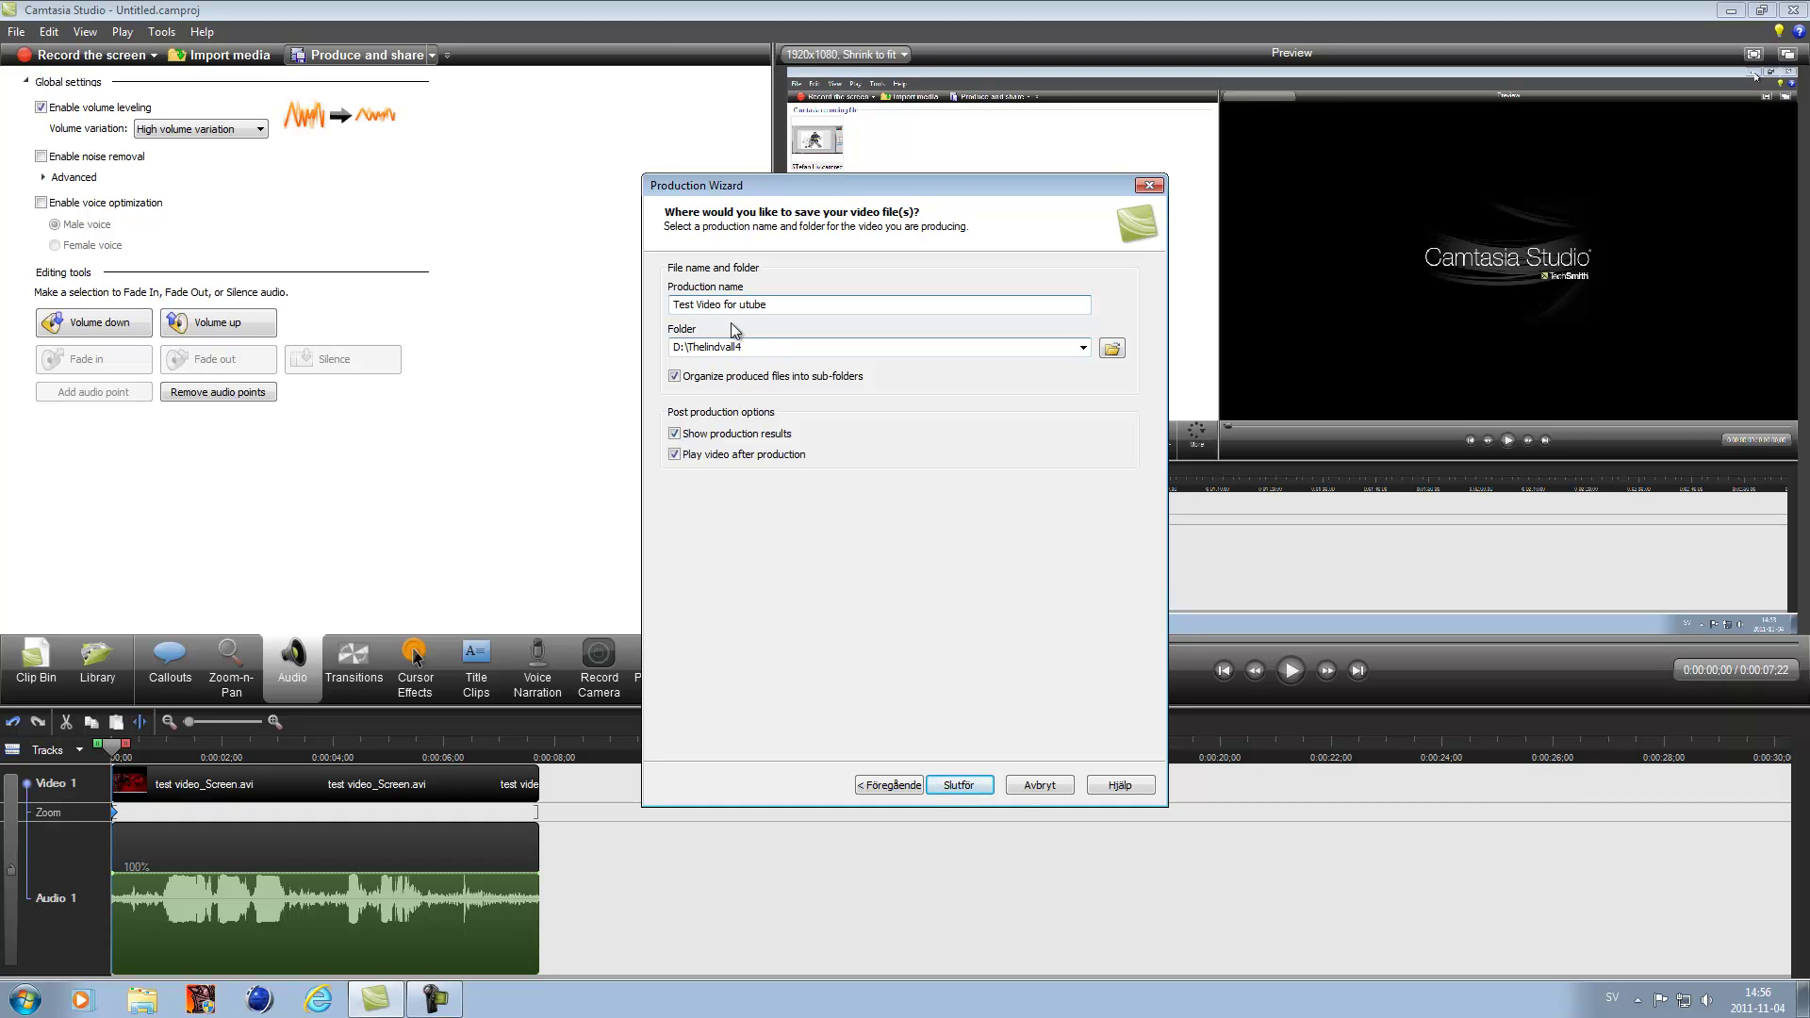
# Render Test Video for utube.mp4, close its browser playback, and dismiss the Production Results
pyautogui.click(980, 786)
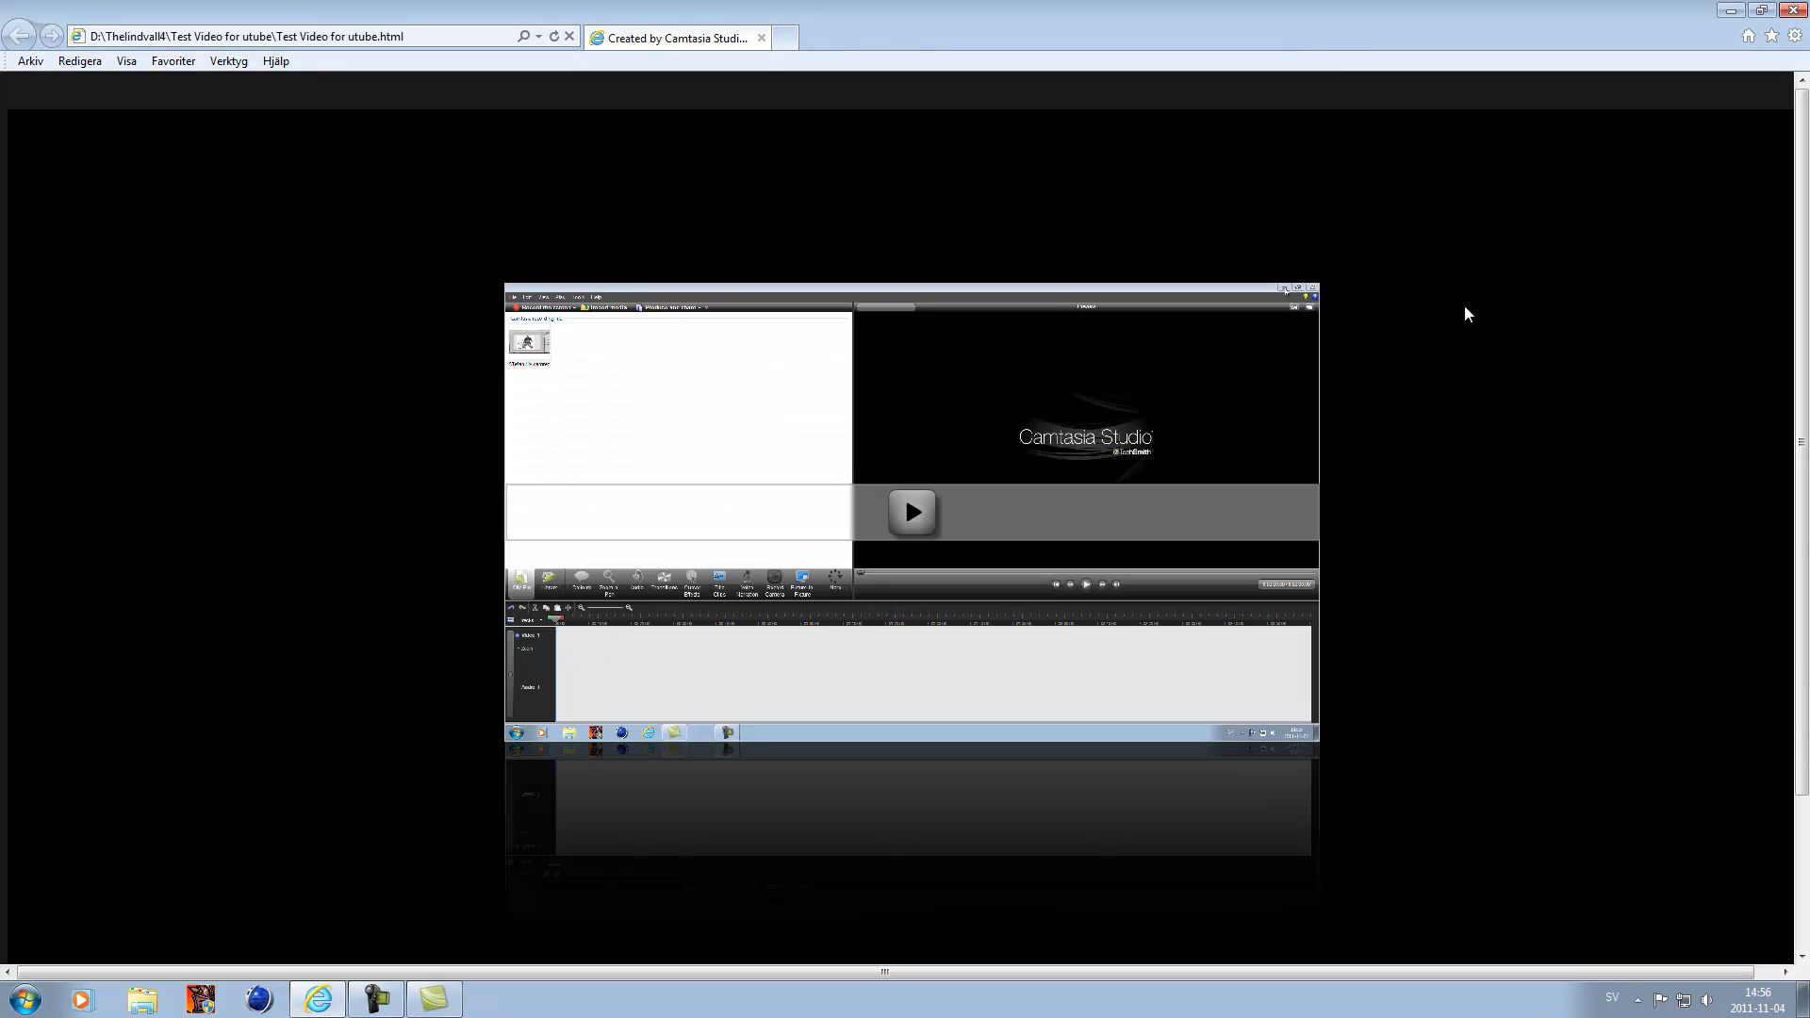
pyautogui.click(1793, 10)
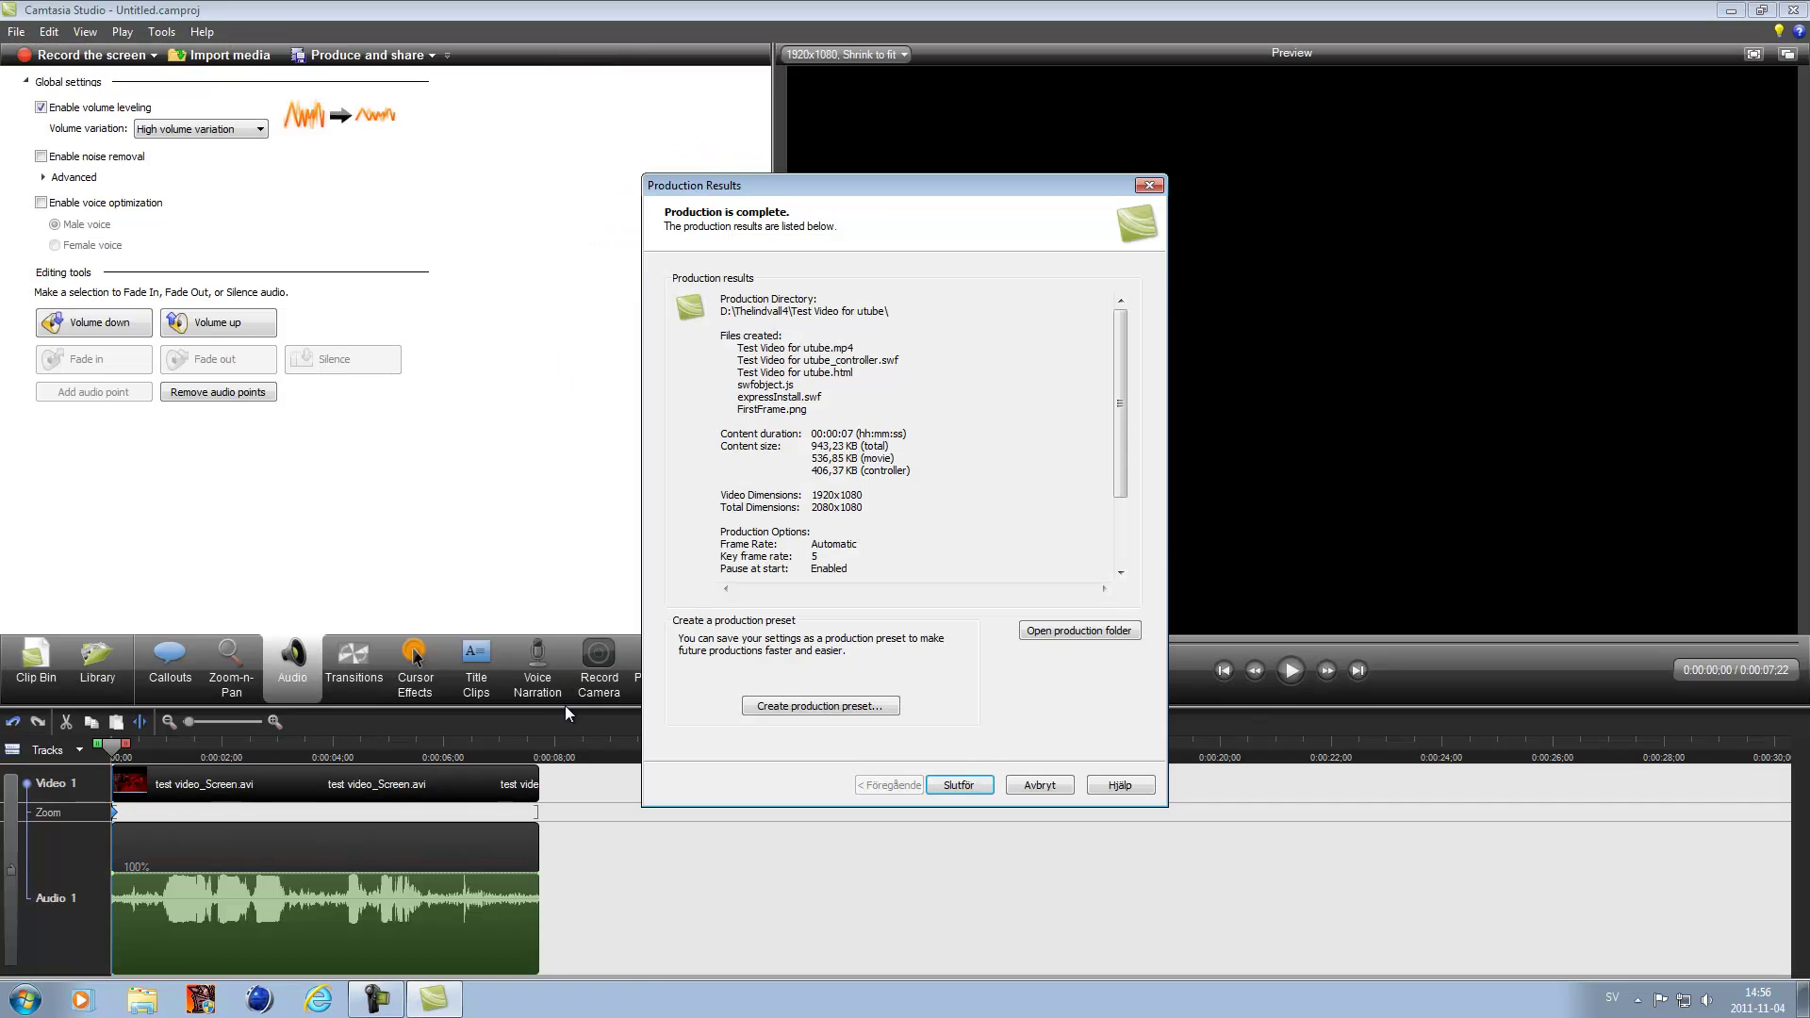
pyautogui.click(958, 785)
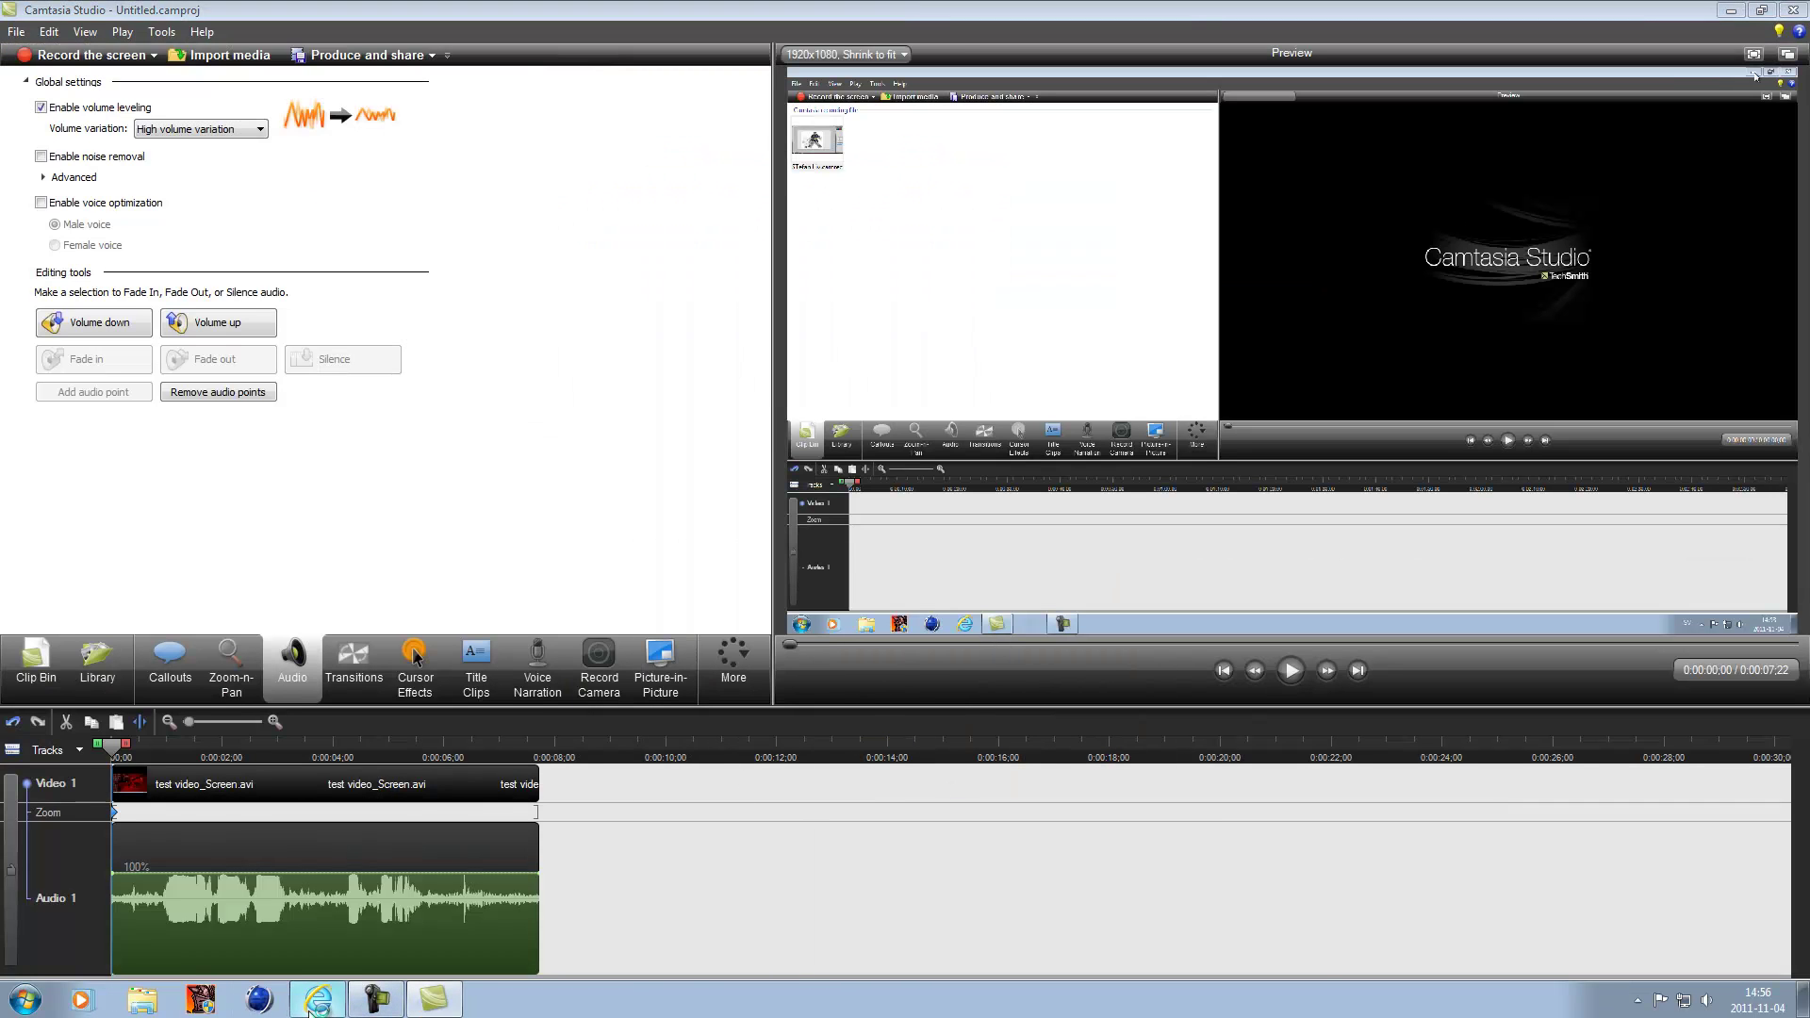
# Launch Internet Explorer and search for youtube to reach the YouTube site
pyautogui.click(318, 999)
pyautogui.write('you')
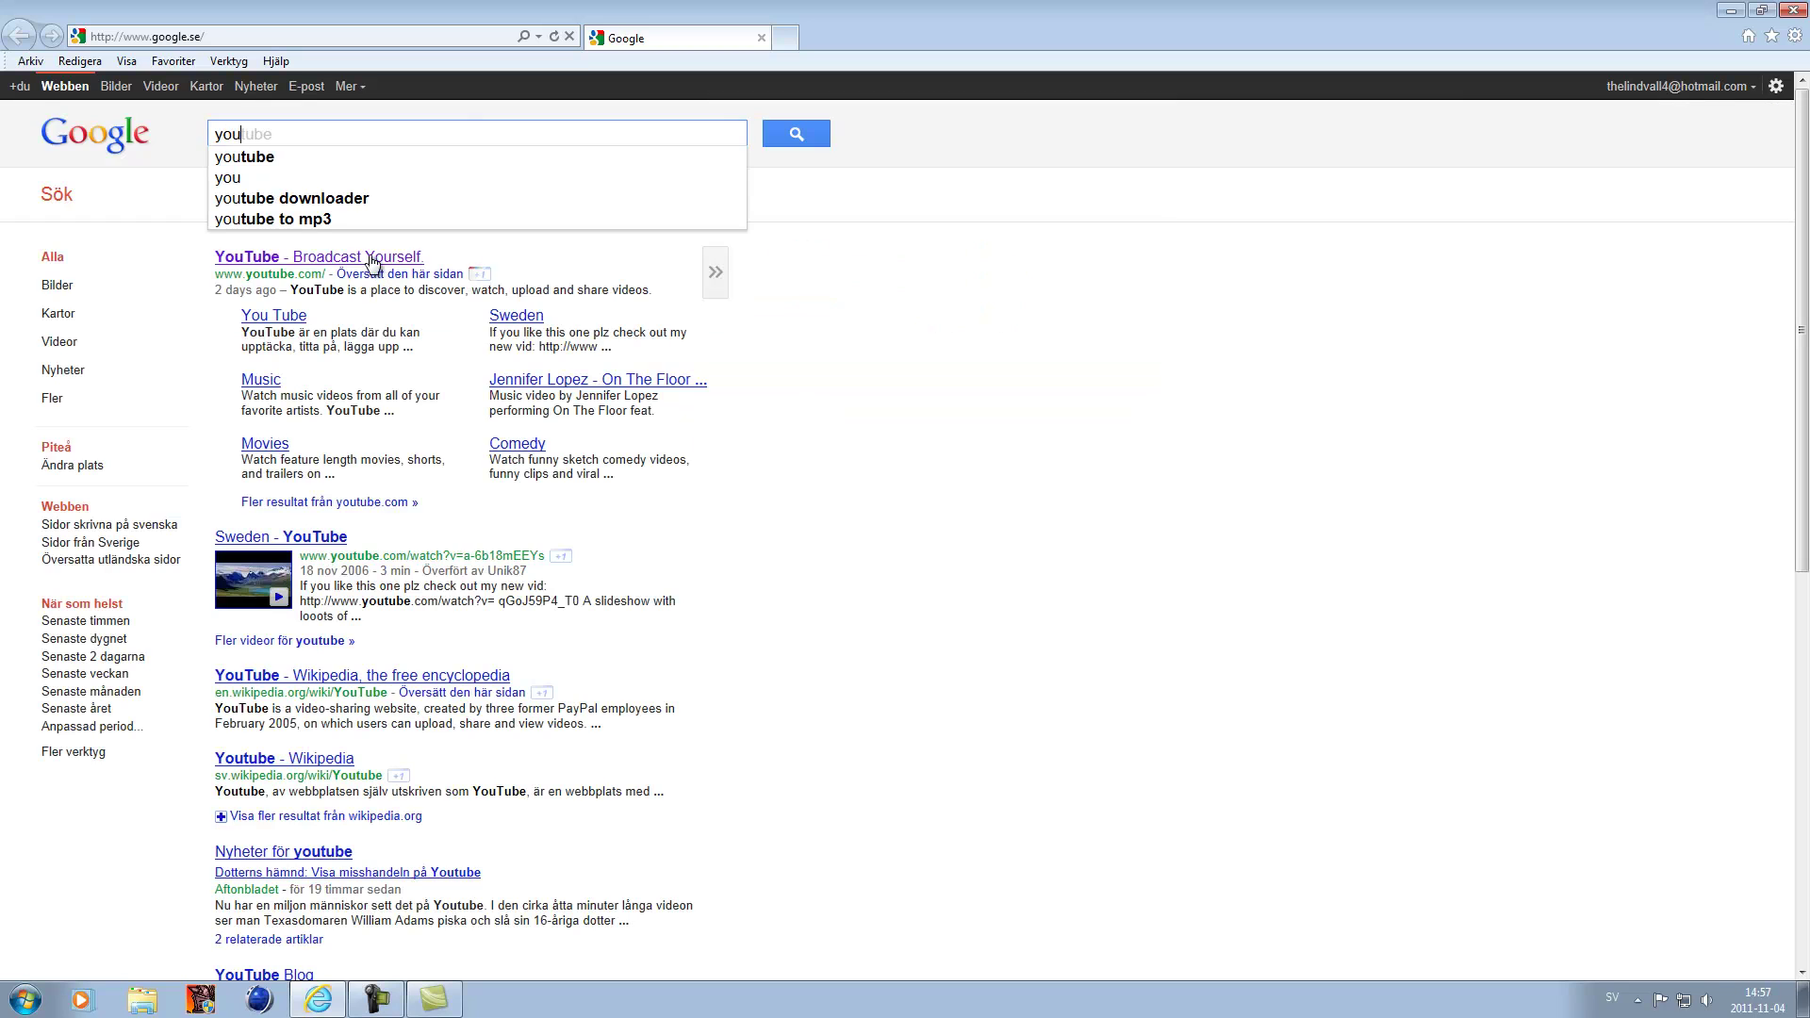
pyautogui.press('Tab')
pyautogui.press('Return')
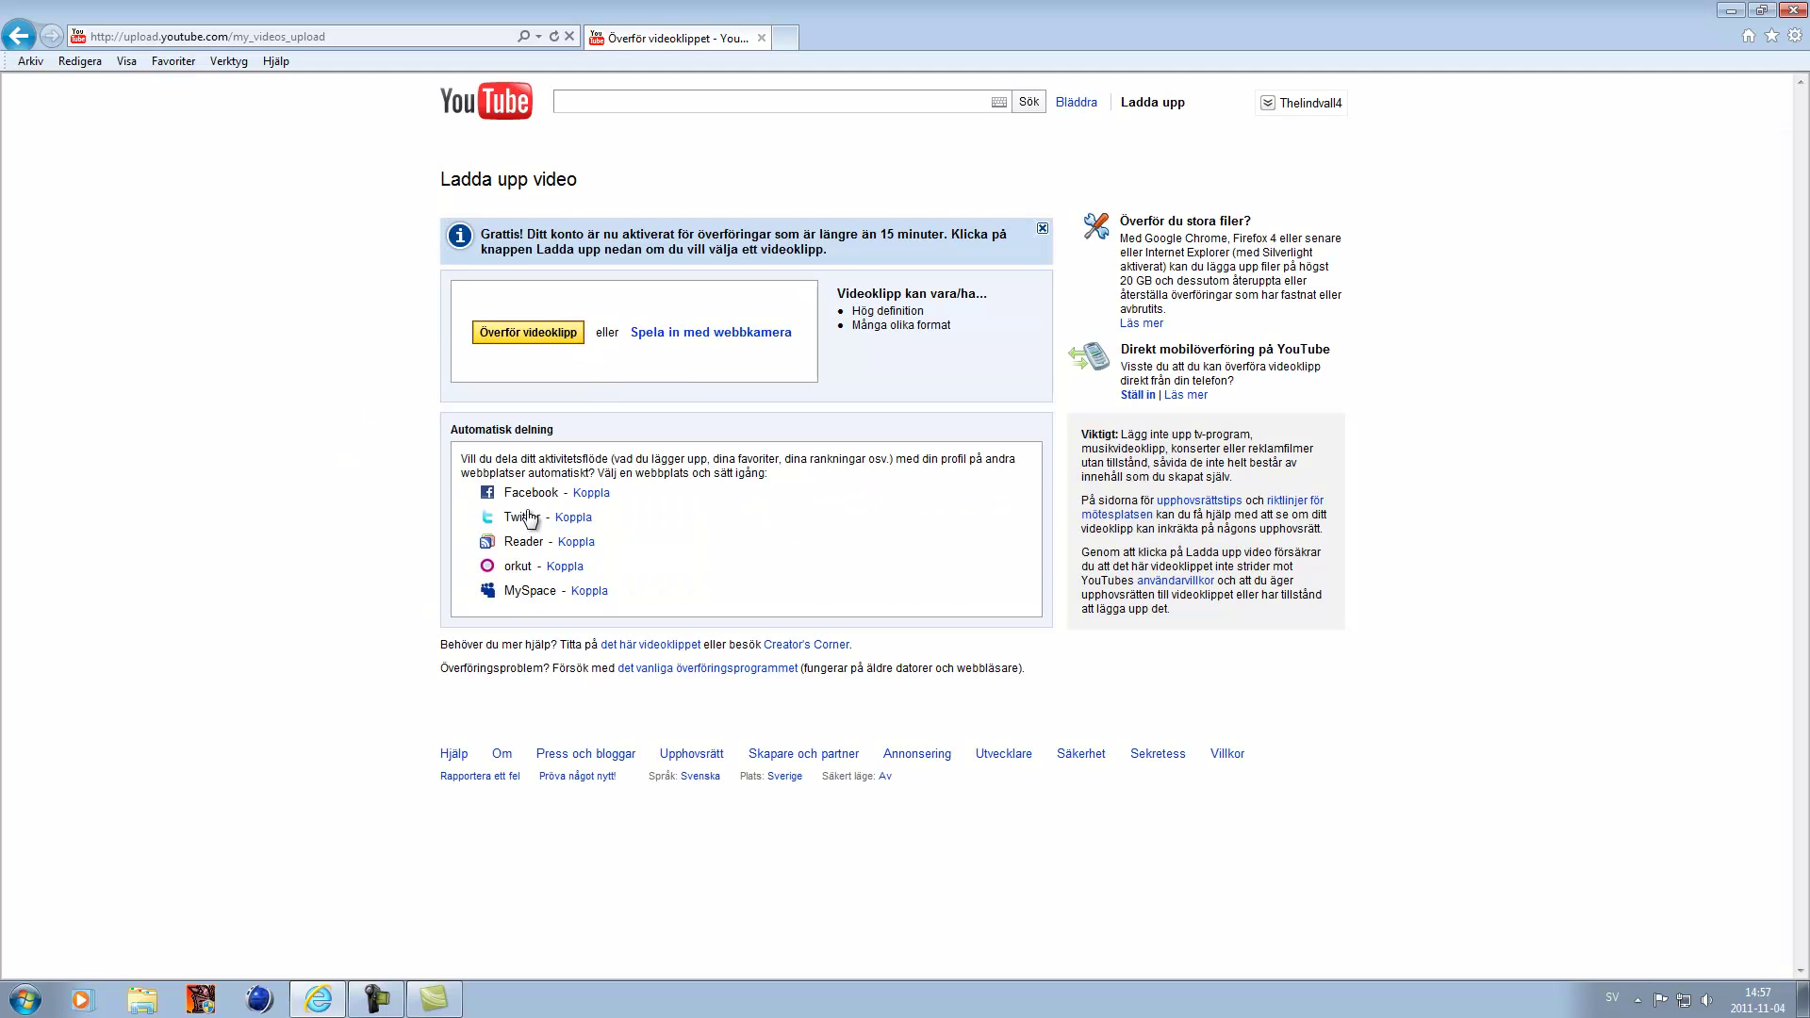
# Browse the upload file chooser to the produced video's folder on drive D
pyautogui.click(532, 334)
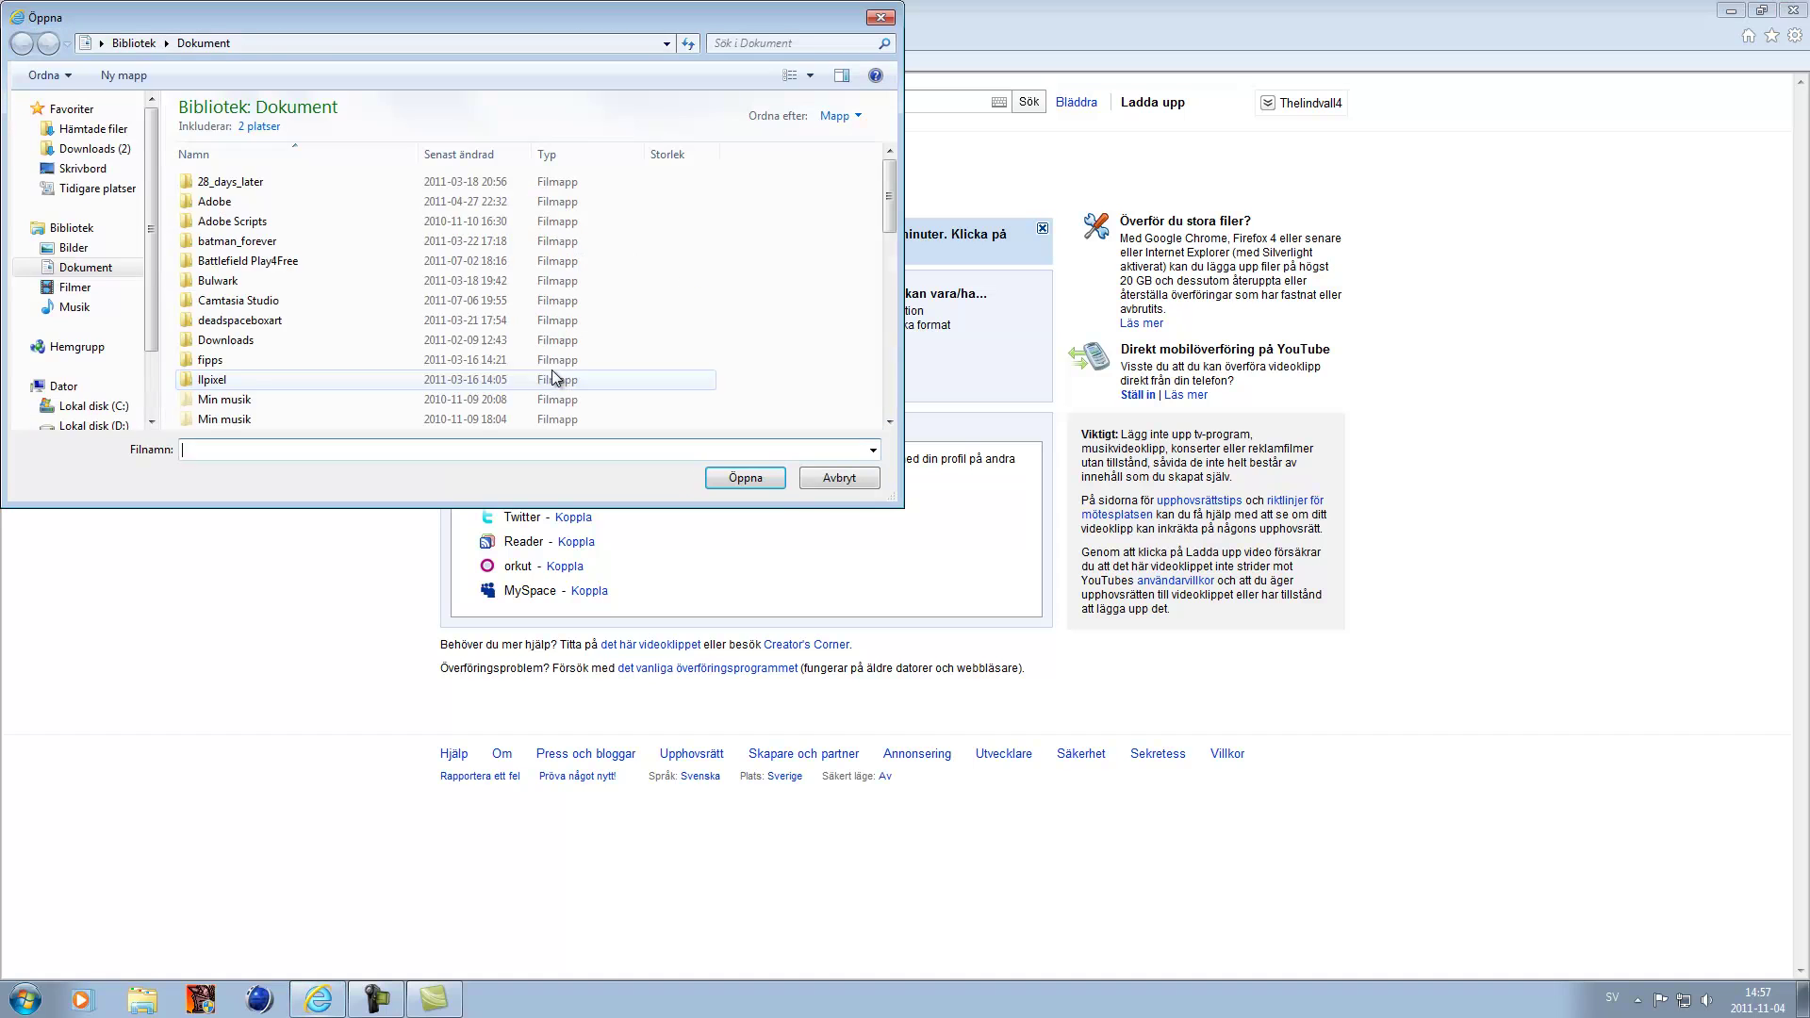
pyautogui.click(92, 425)
pyautogui.click(364, 355)
pyautogui.scroll(-4, 318, 348)
pyautogui.scroll(-8, 319, 347)
pyautogui.click(253, 403)
pyautogui.doubleClick(253, 403)
# Open the Test Video for utube folder and select its MP4 file
pyautogui.scroll(-5, 332, 302)
pyautogui.scroll(2, 331, 301)
pyautogui.scroll(3, 377, 257)
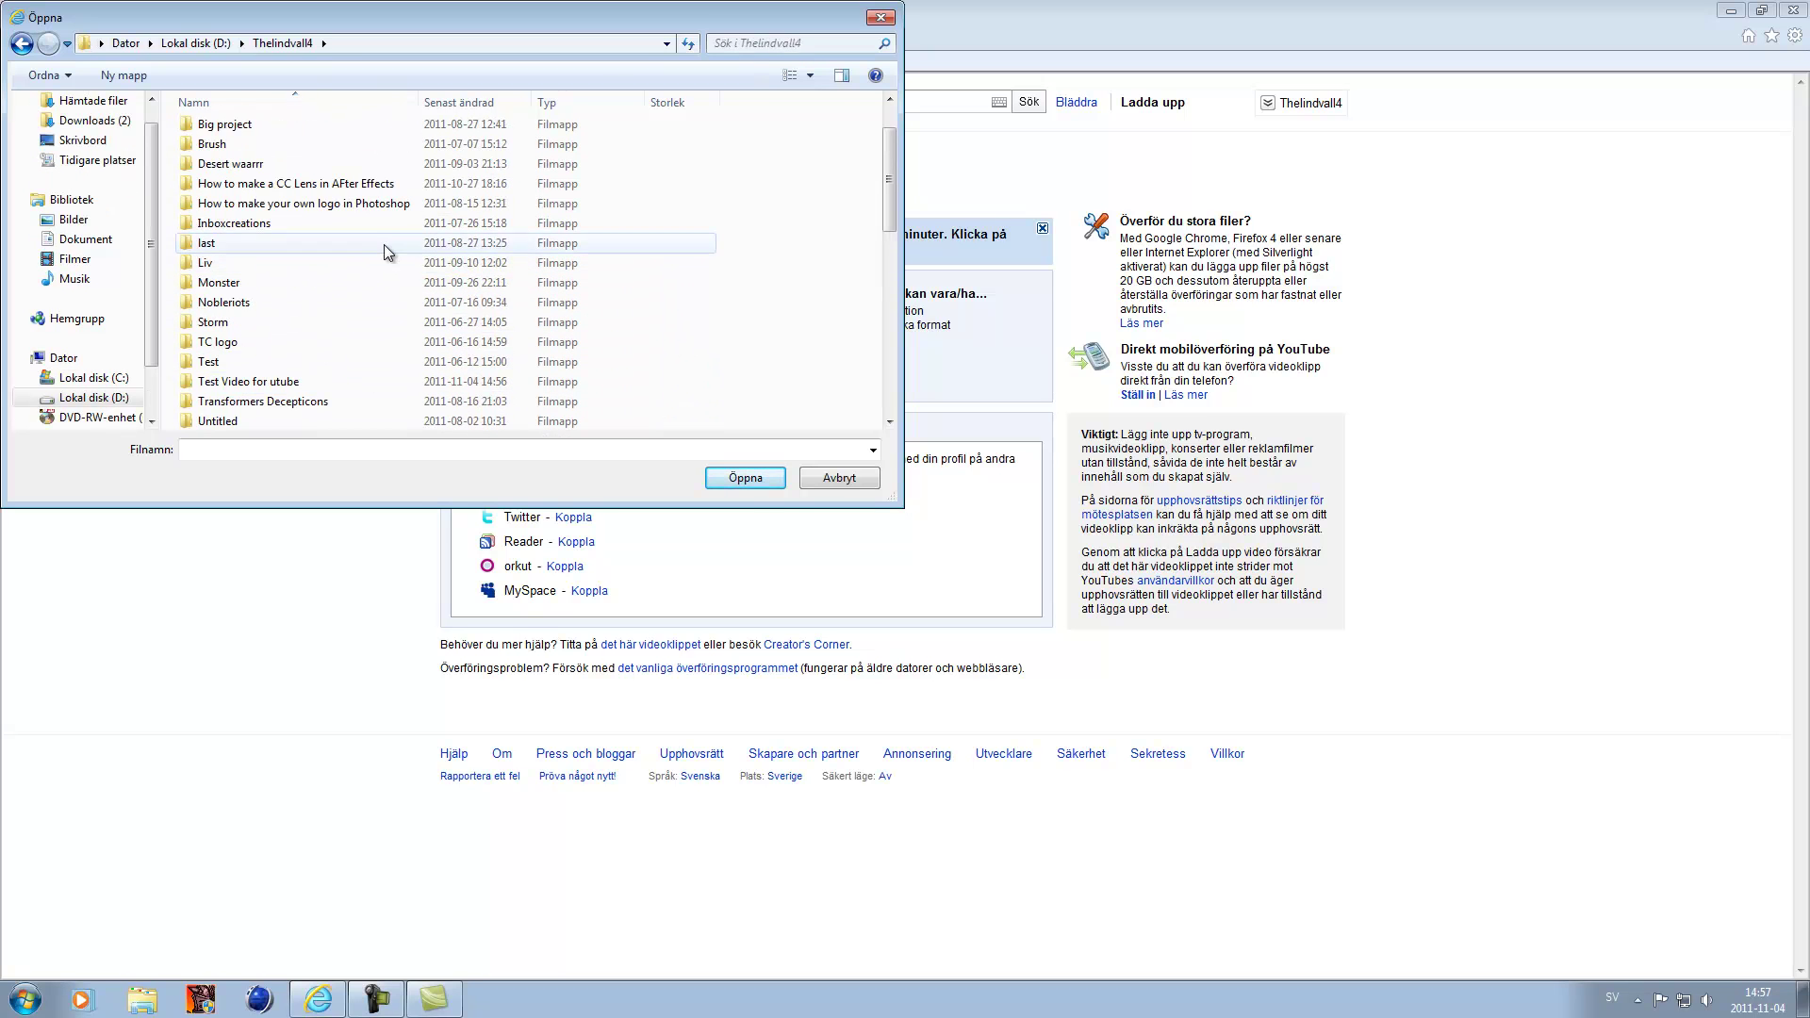
pyautogui.scroll(1, 387, 235)
pyautogui.scroll(-2, 302, 358)
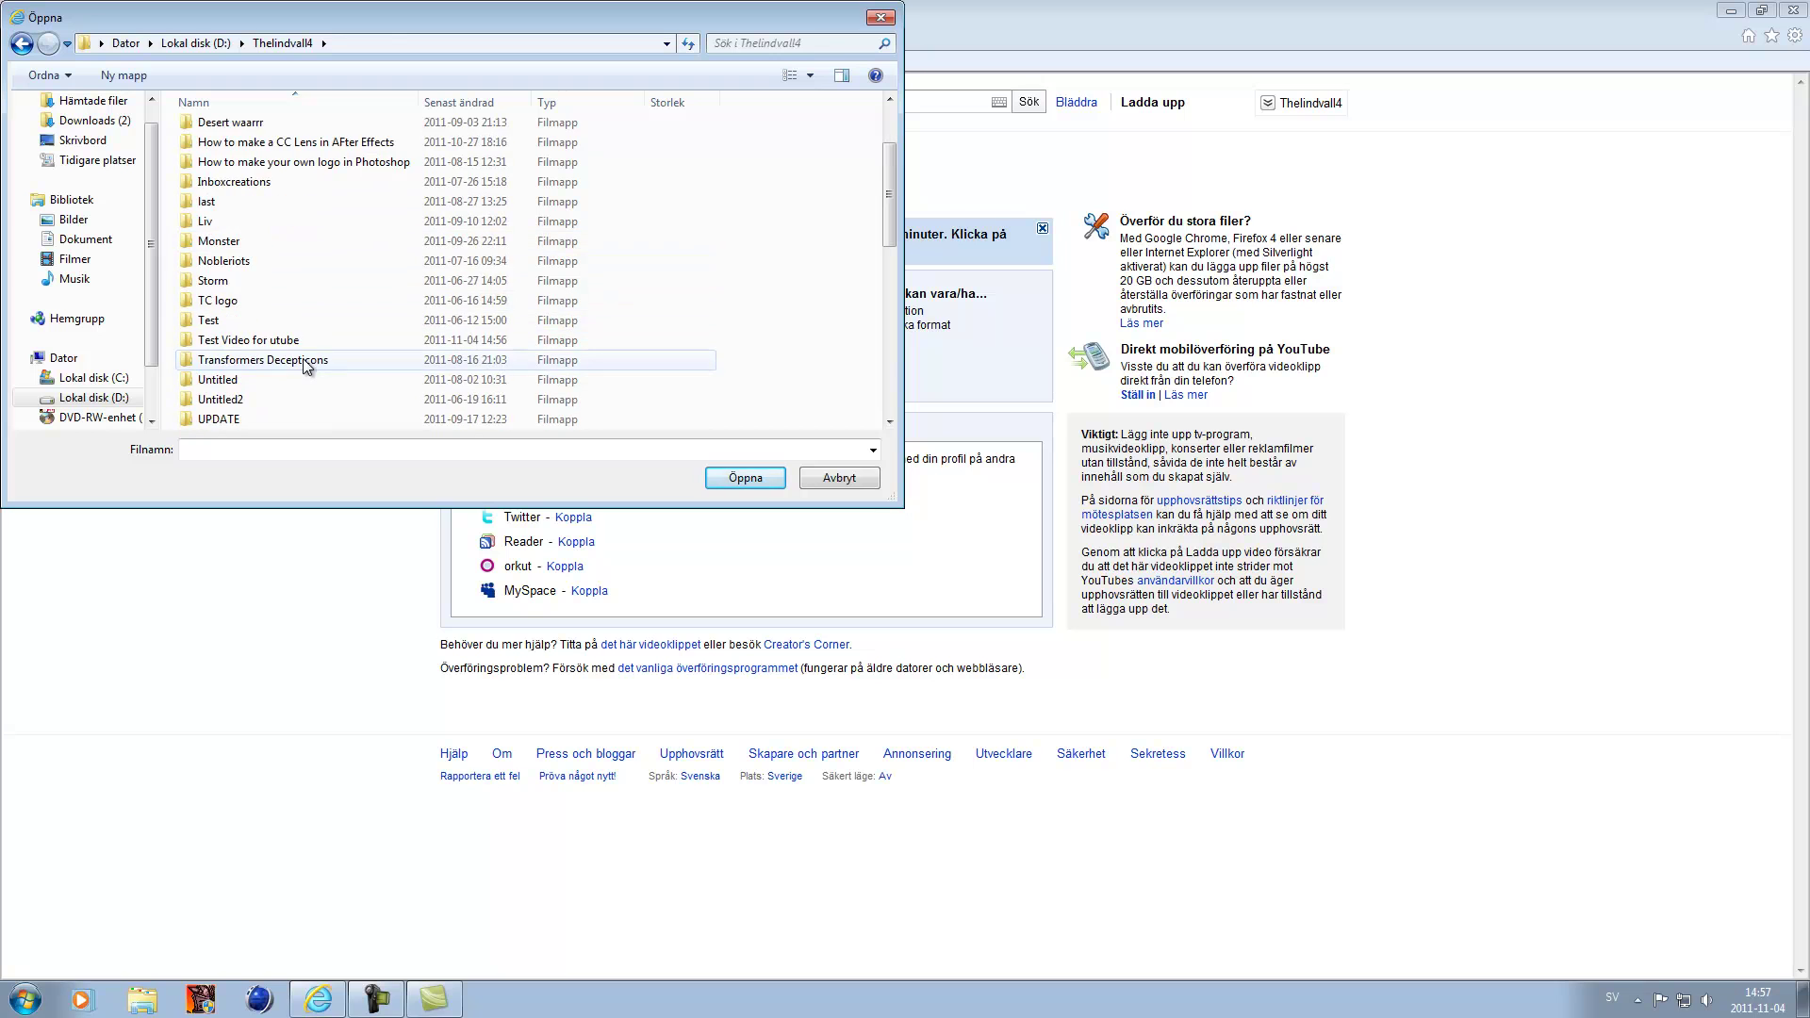
pyautogui.doubleClick(305, 340)
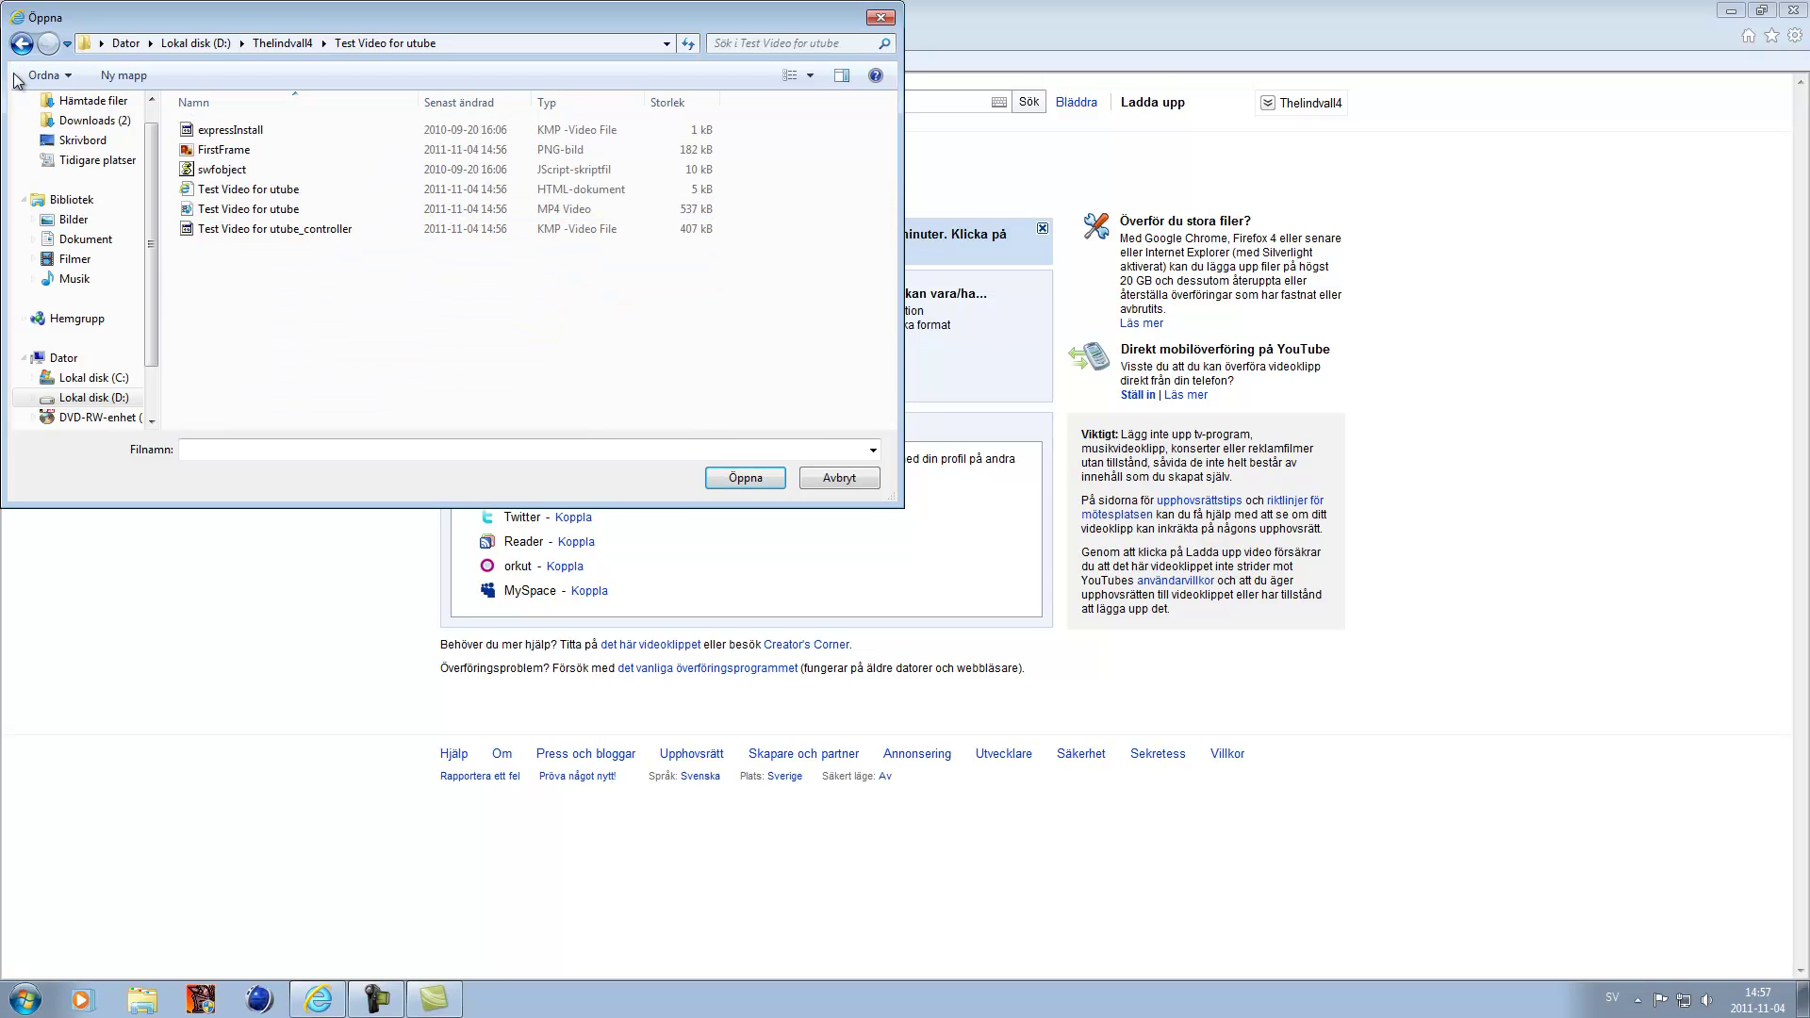
pyautogui.click(21, 43)
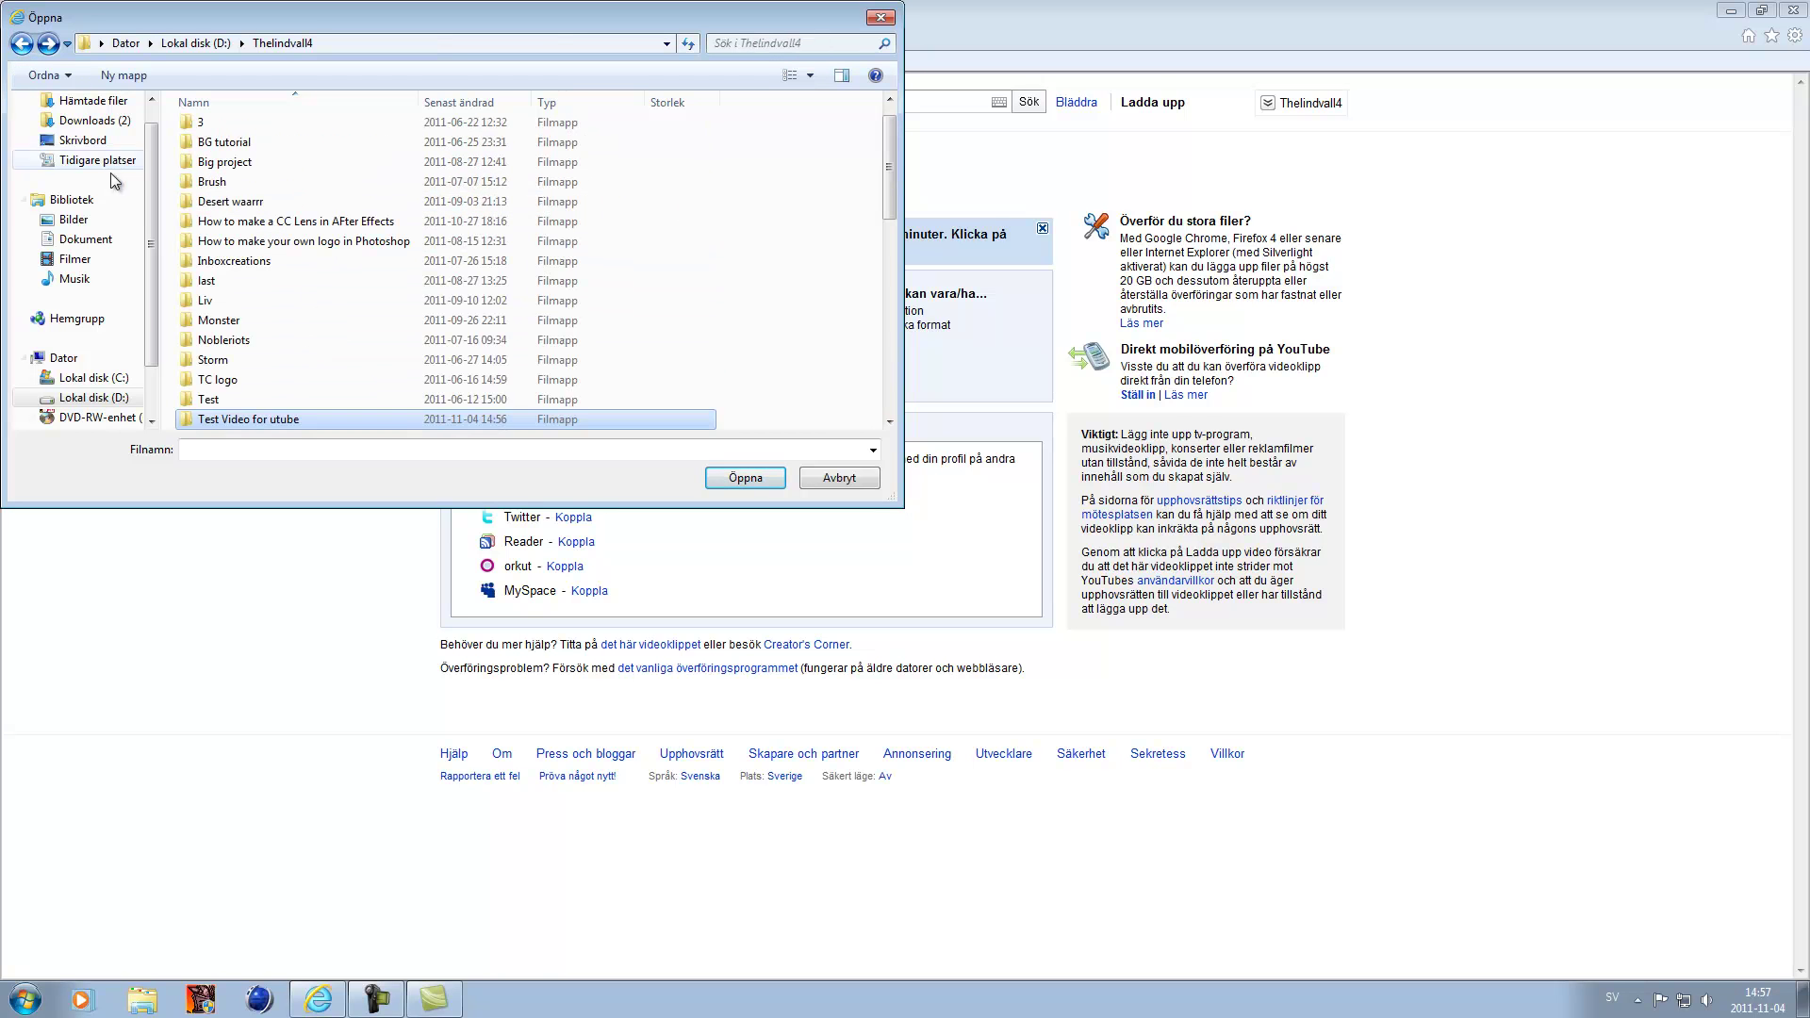
pyautogui.doubleClick(234, 422)
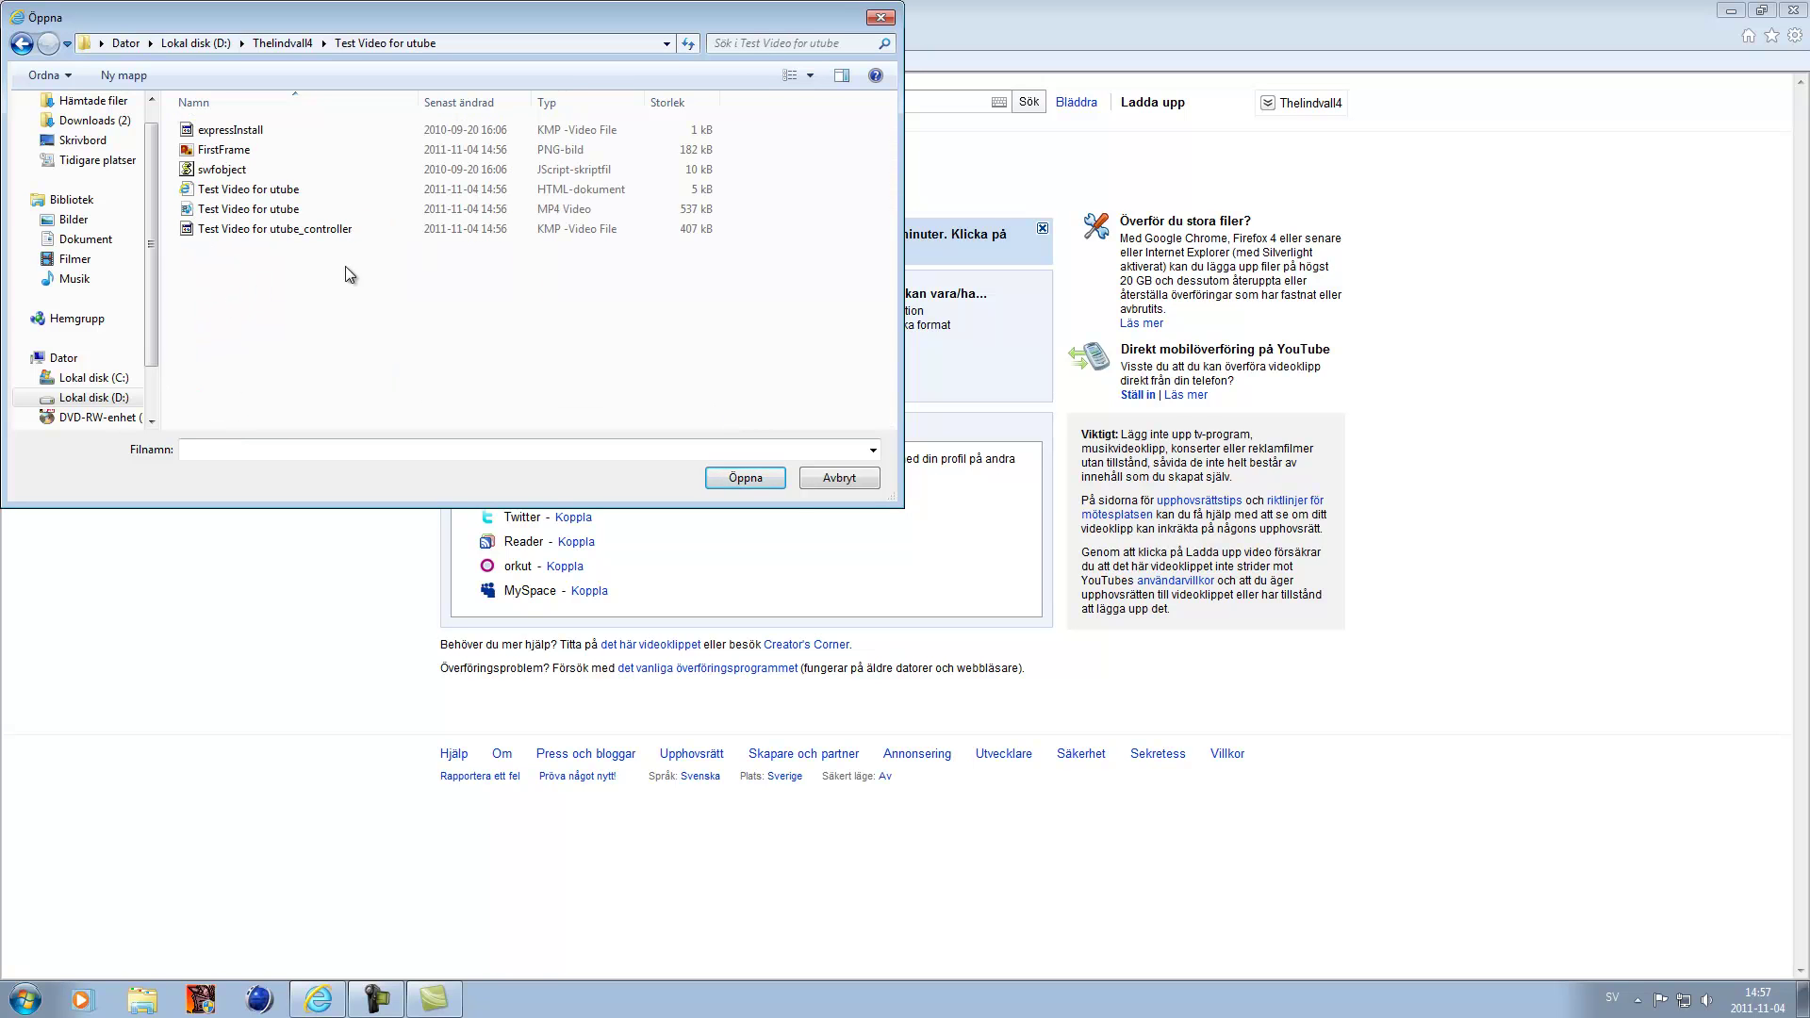
pyautogui.click(558, 215)
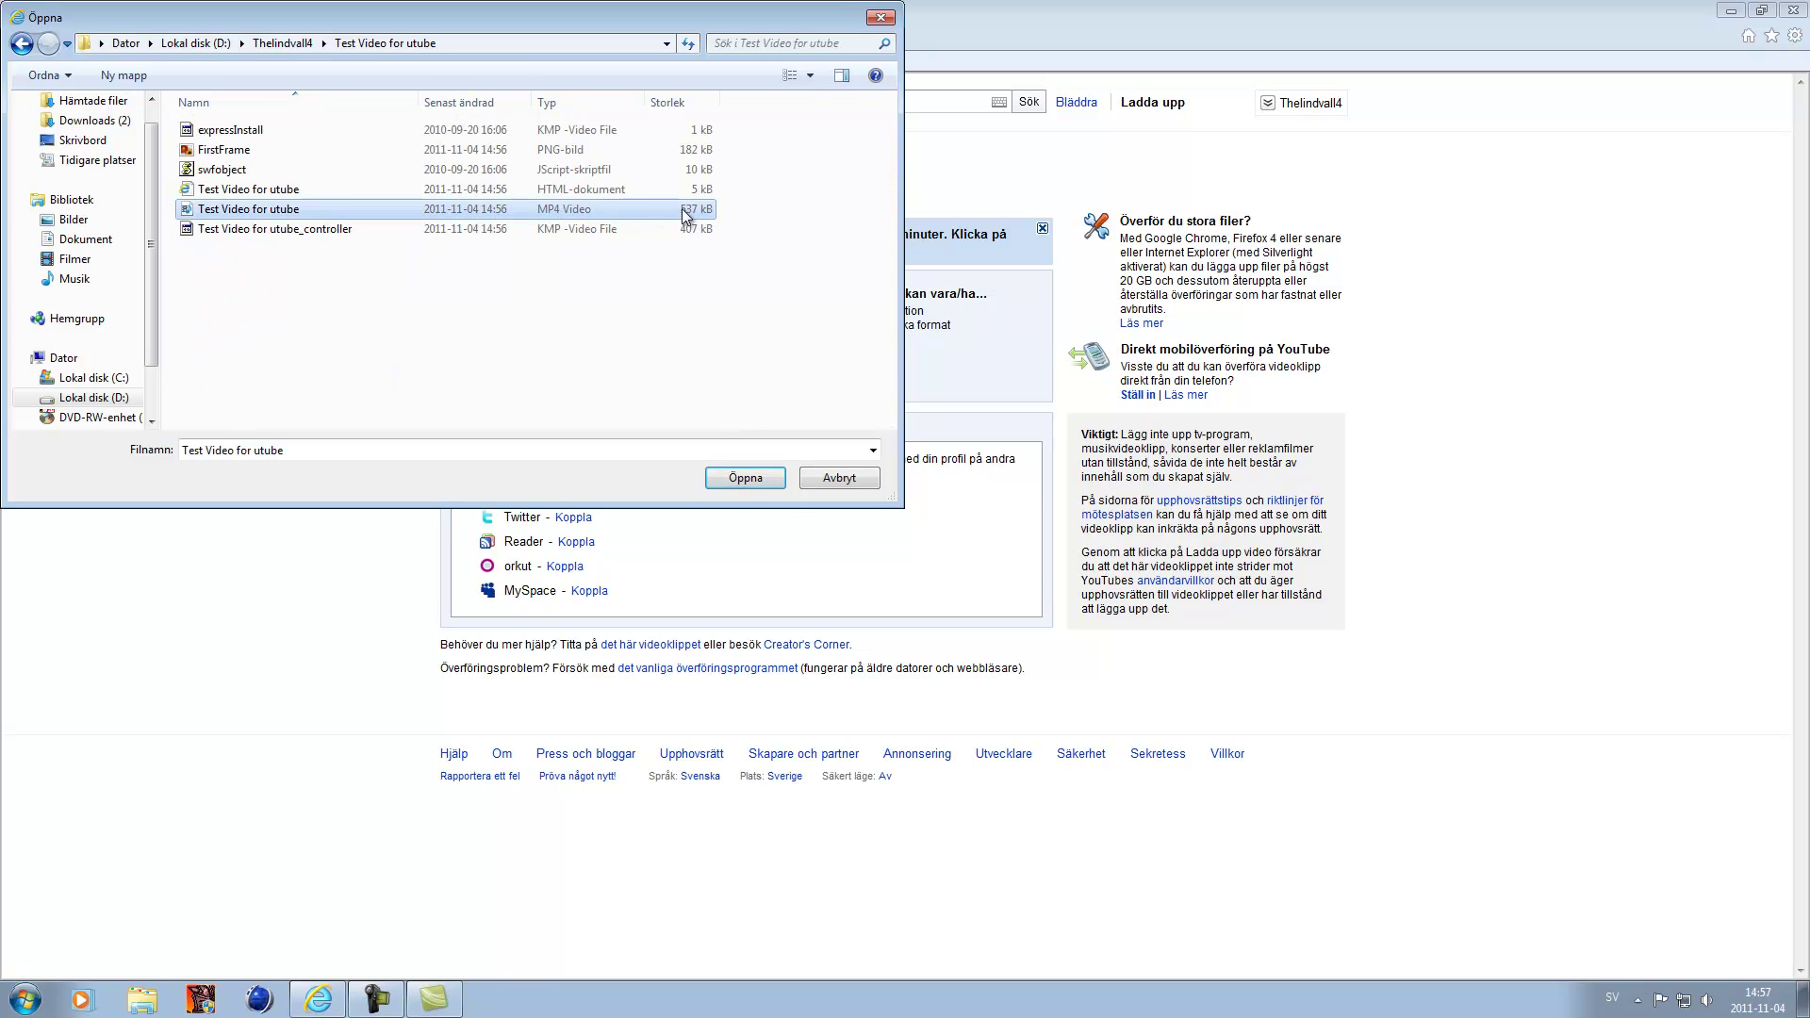
# Start the upload and save the video's privacy as Private
pyautogui.click(745, 478)
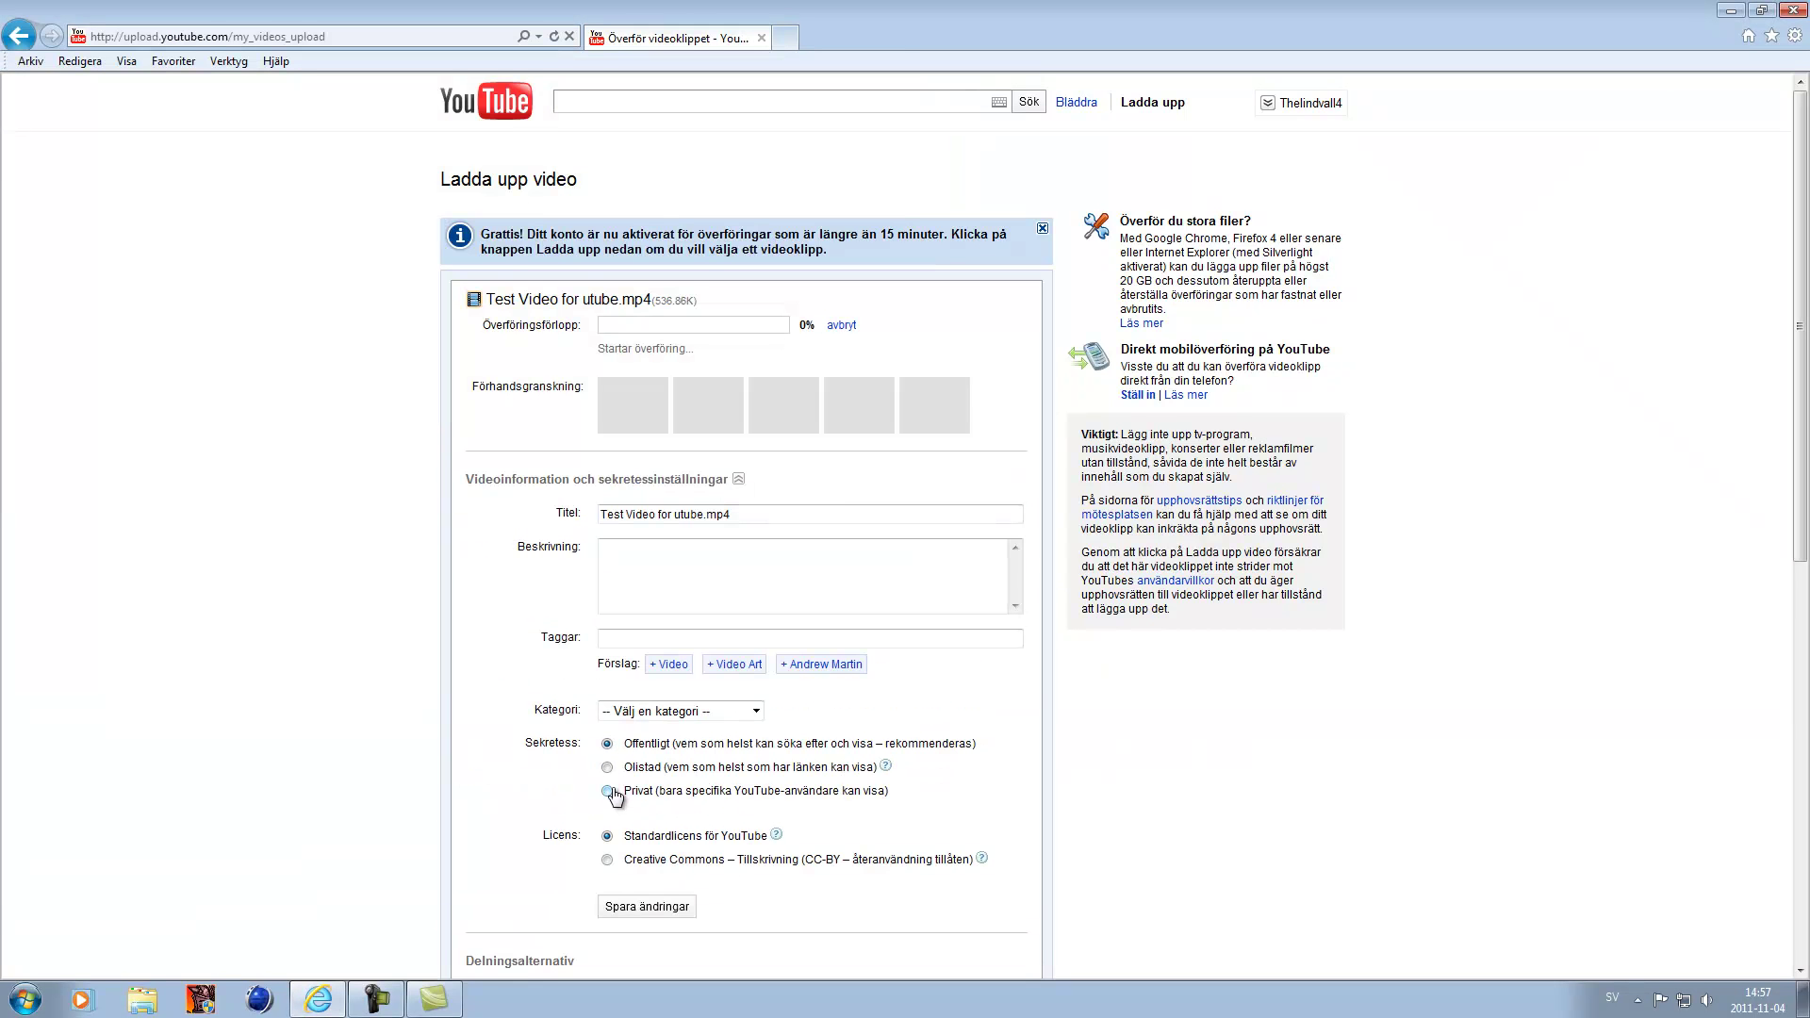
pyautogui.click(606, 788)
pyautogui.click(607, 835)
pyautogui.scroll(-4, 565, 838)
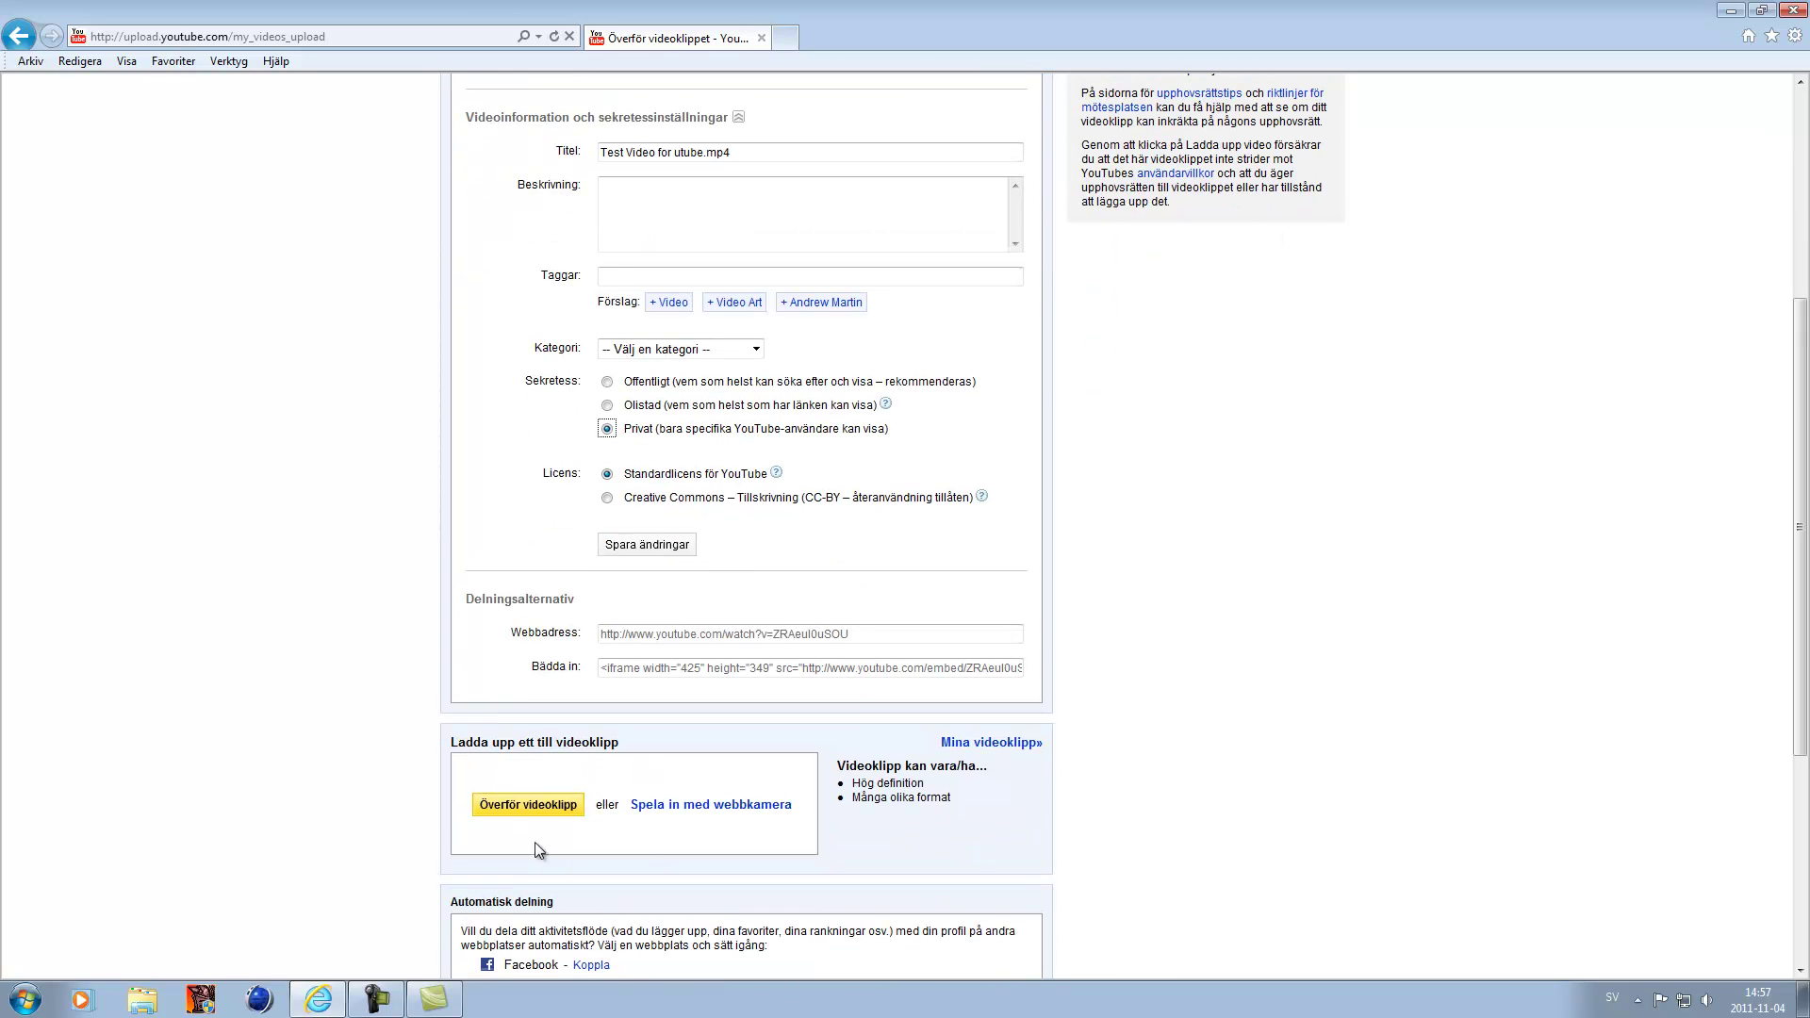
pyautogui.click(644, 546)
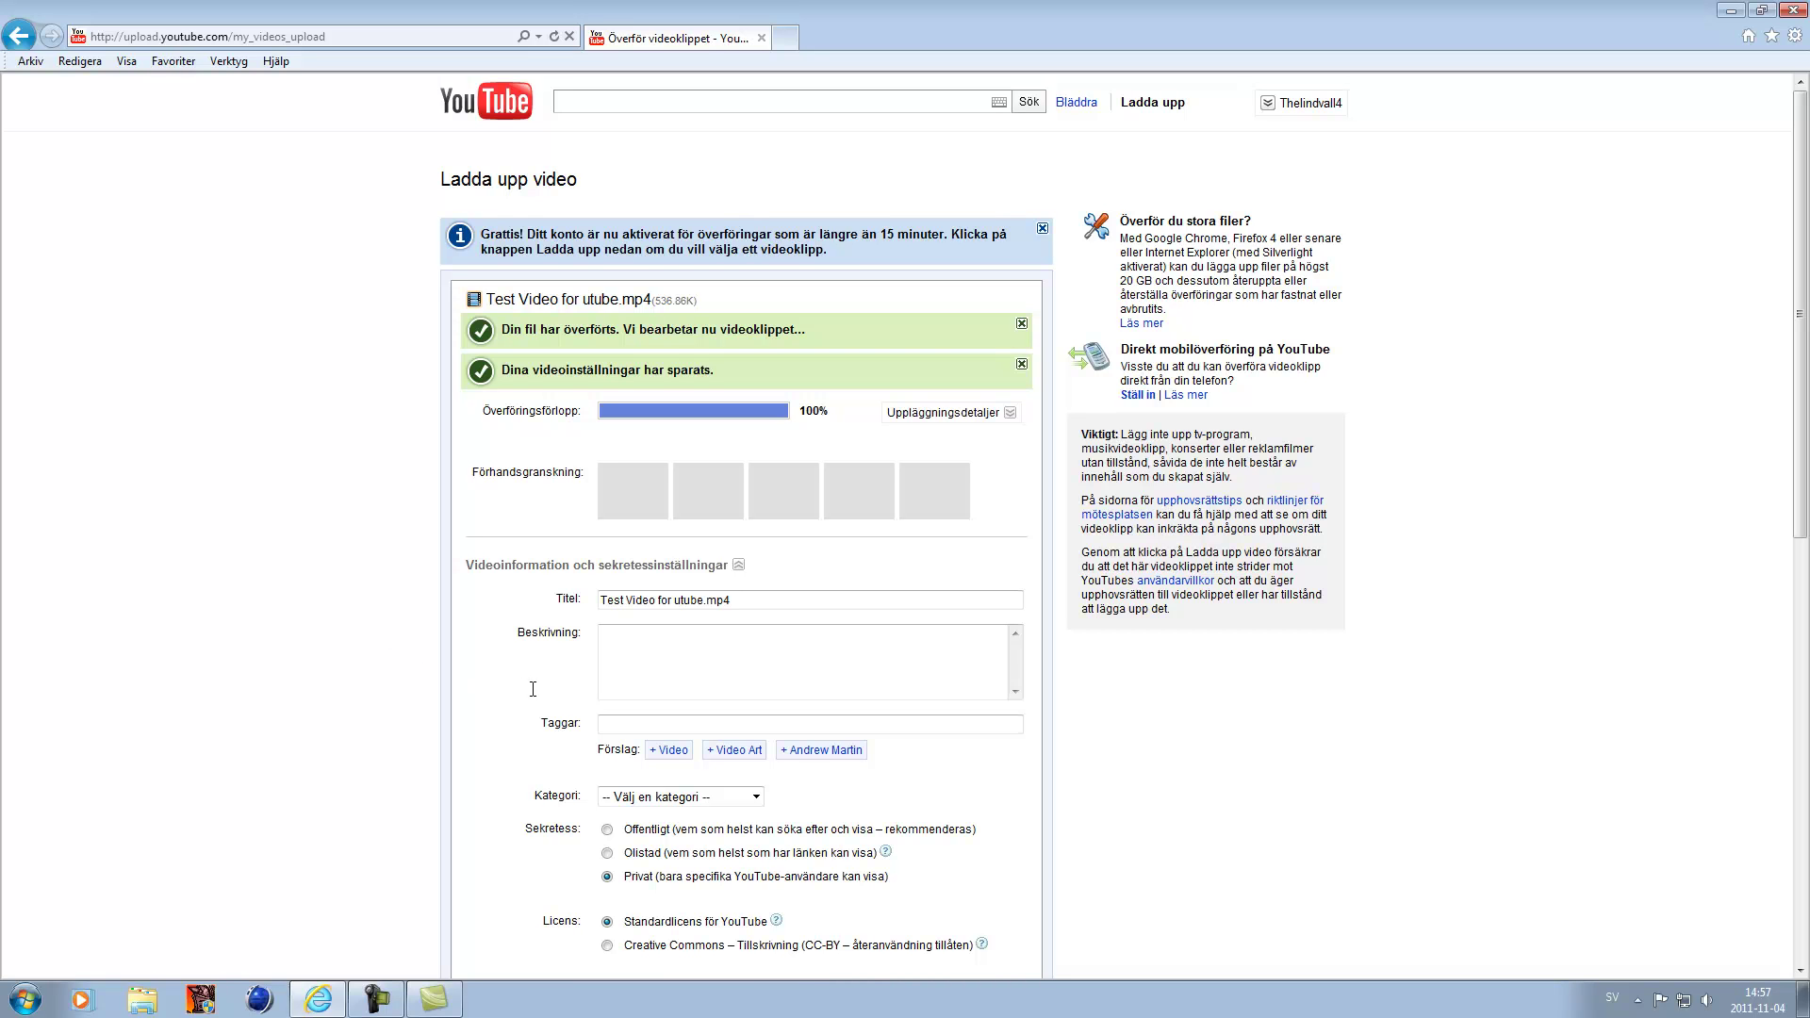
# Set the video's category to Nöje and save the settings
pyautogui.scroll(-2, 694, 777)
pyautogui.click(675, 667)
pyautogui.click(641, 844)
pyautogui.click(629, 856)
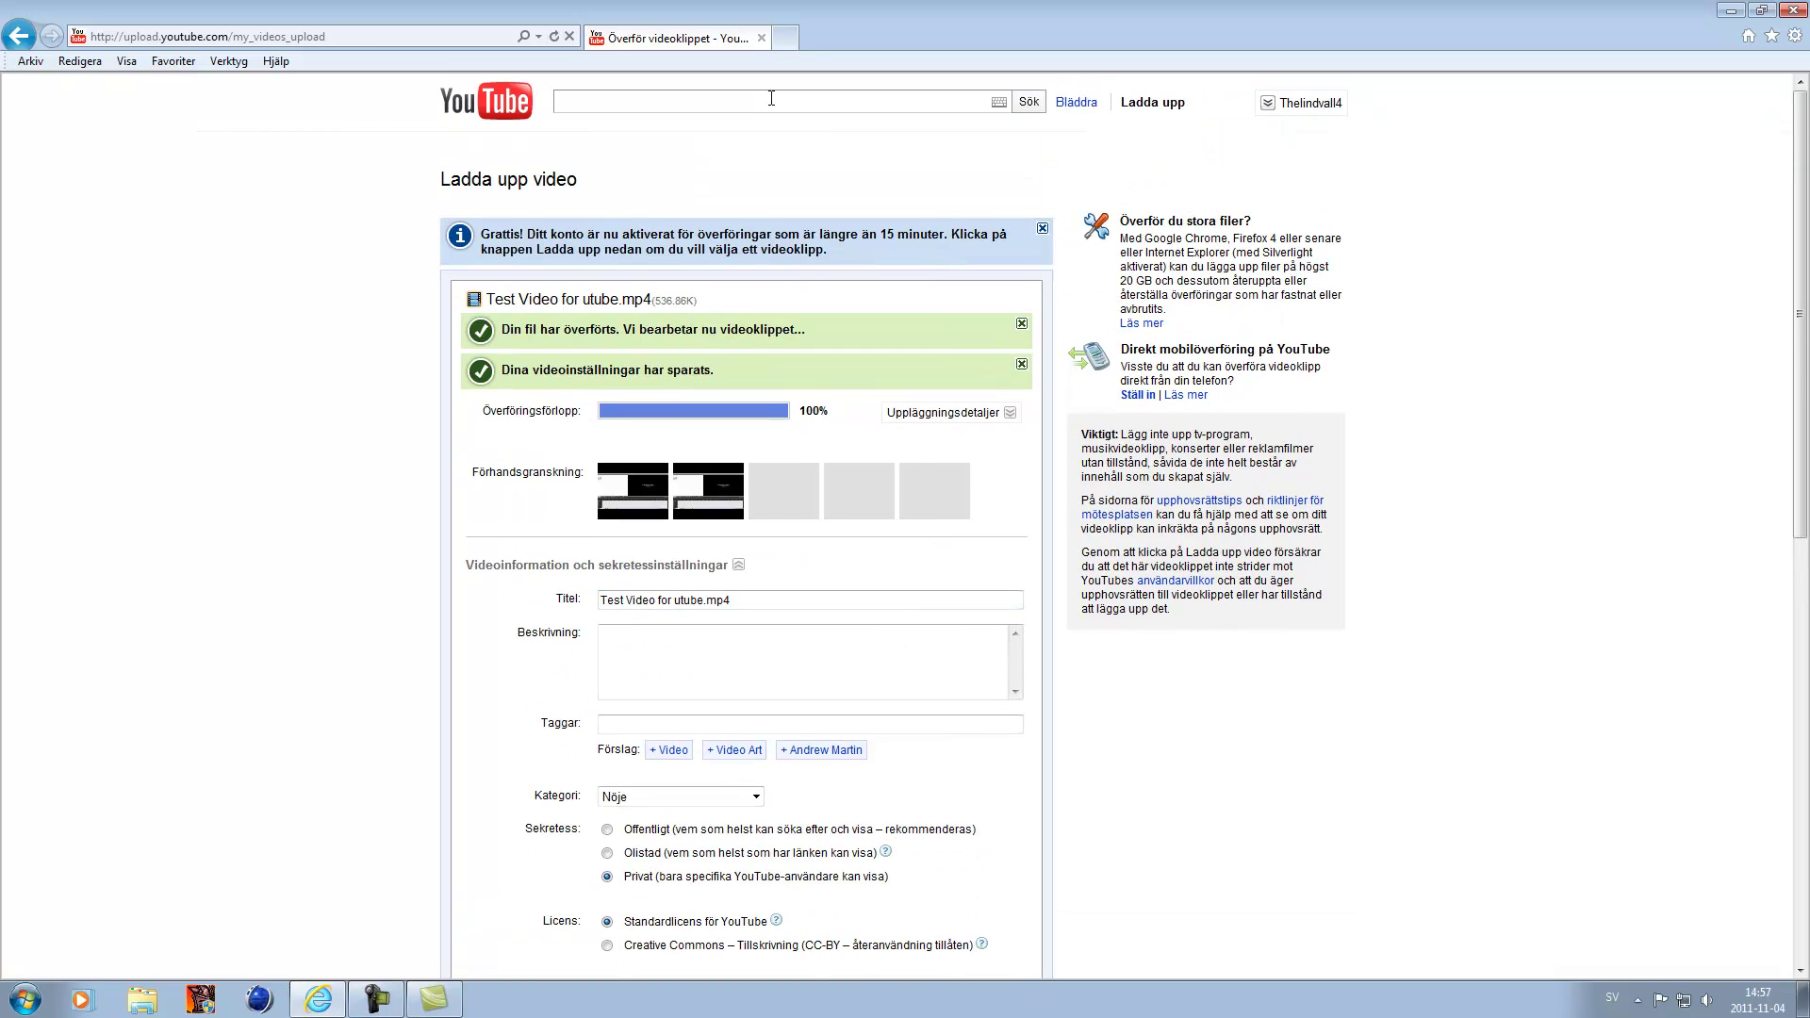
pyautogui.click(1301, 106)
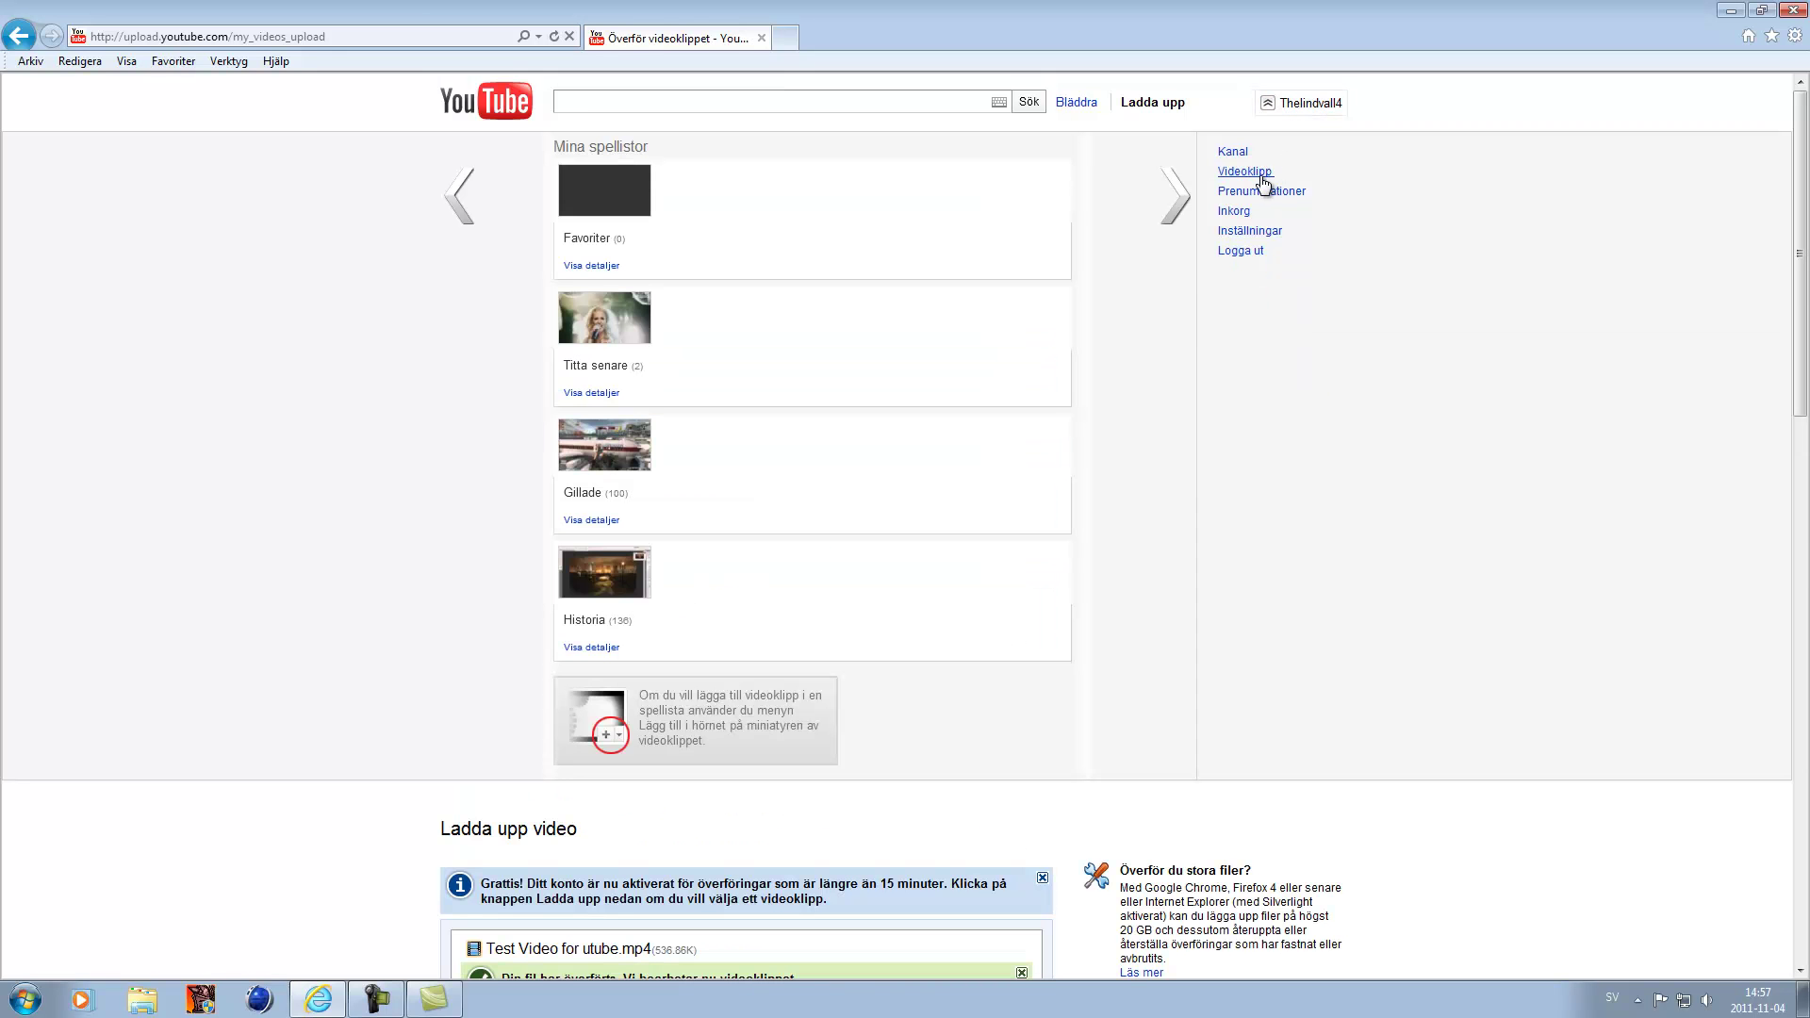
# Open Videoklipp, view the test video's watch page, then return to the uploaded videos list
pyautogui.click(1260, 176)
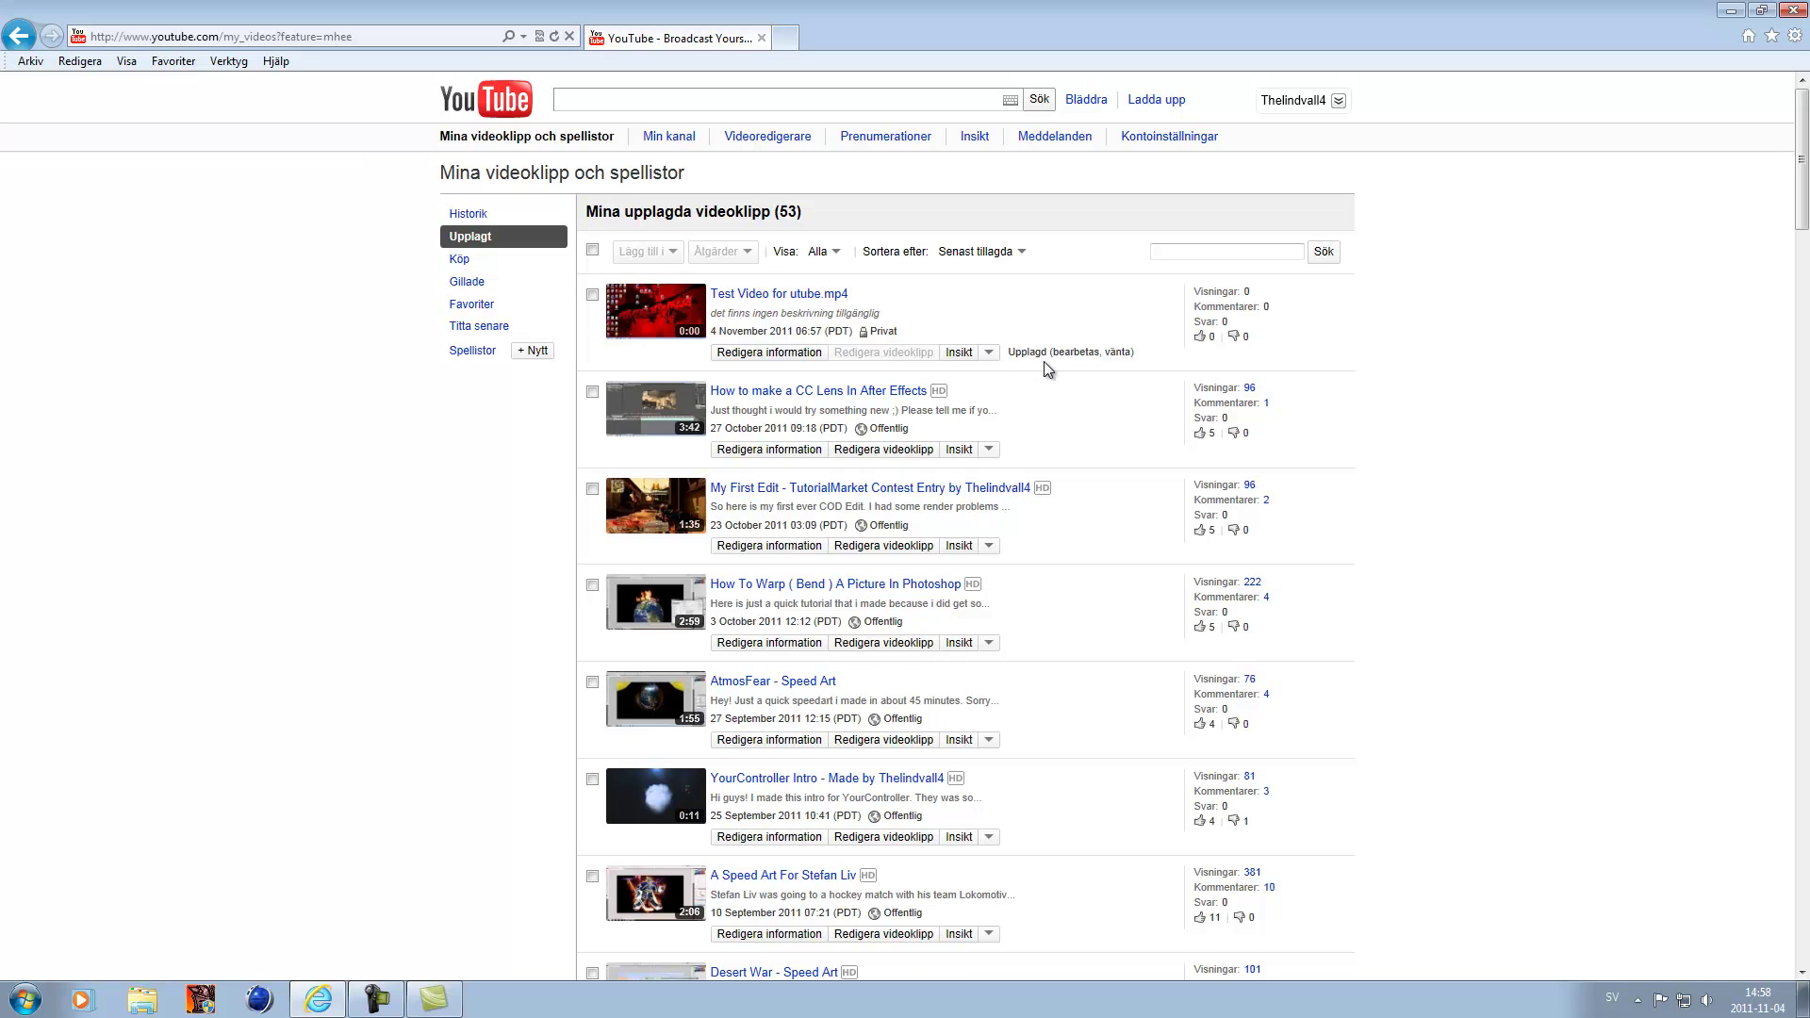
pyautogui.moveTo(1090, 349); pyautogui.dragTo(1091, 331)
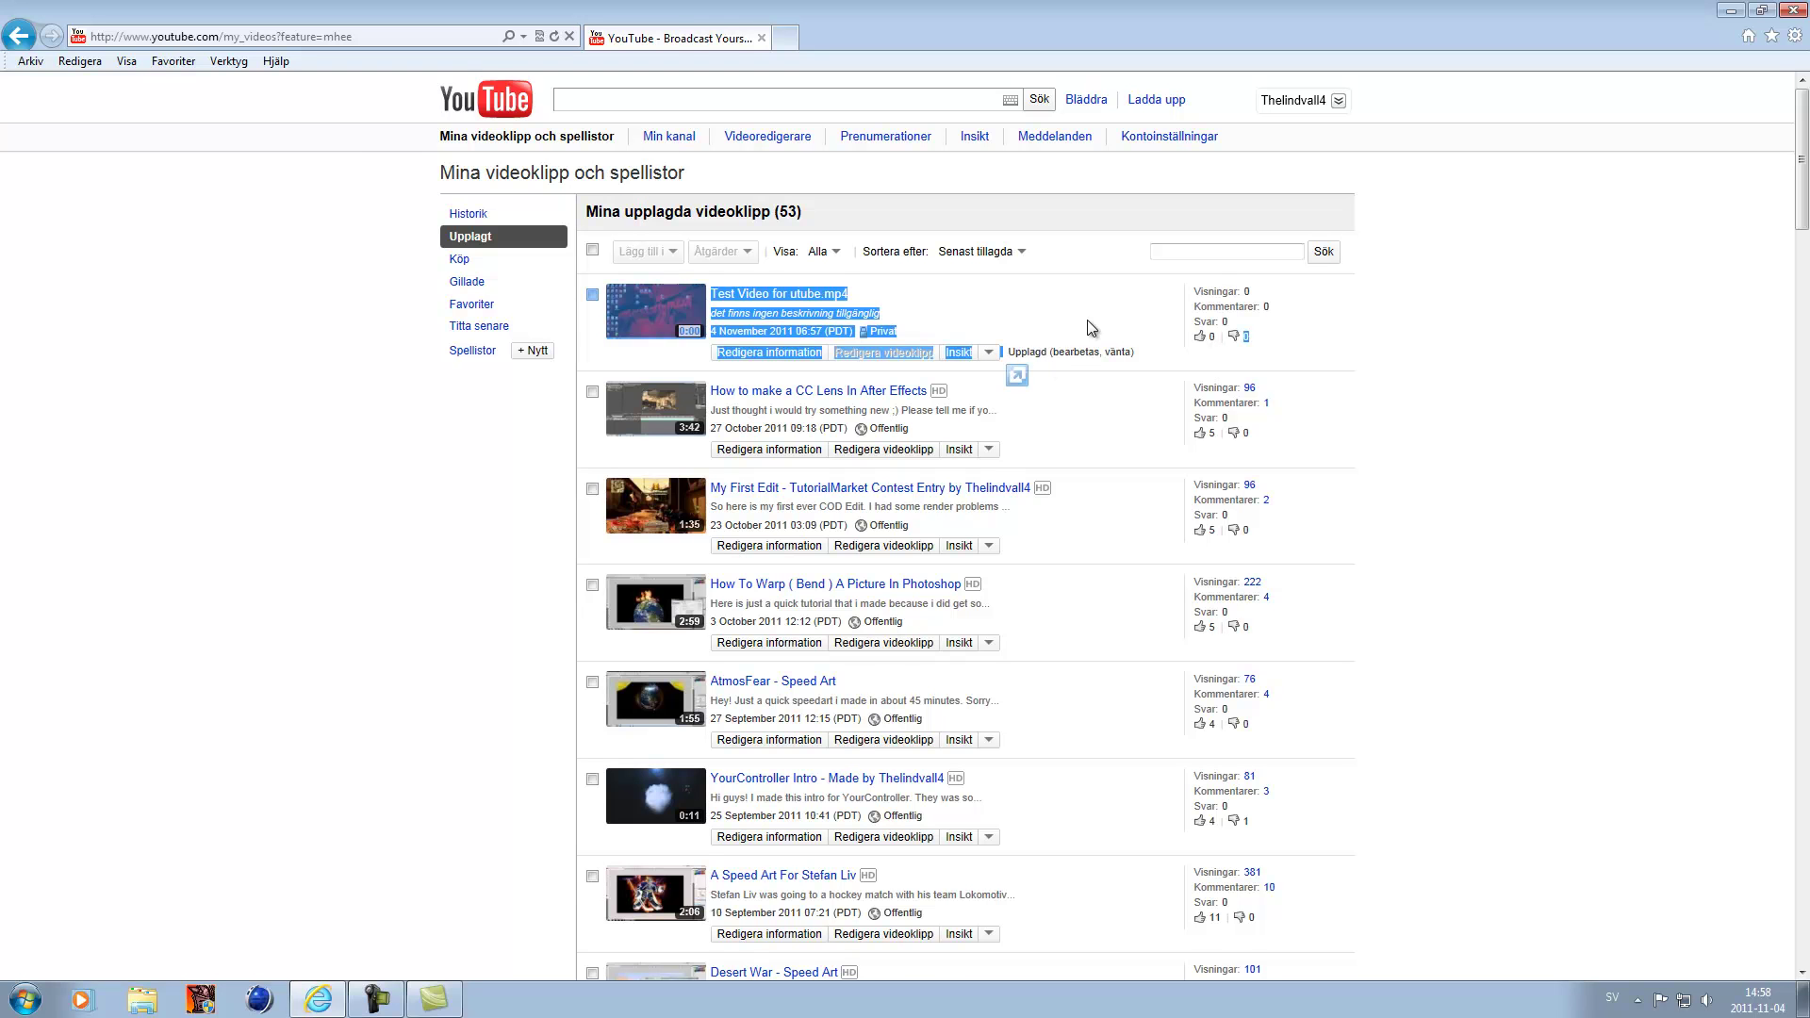
pyautogui.click(773, 298)
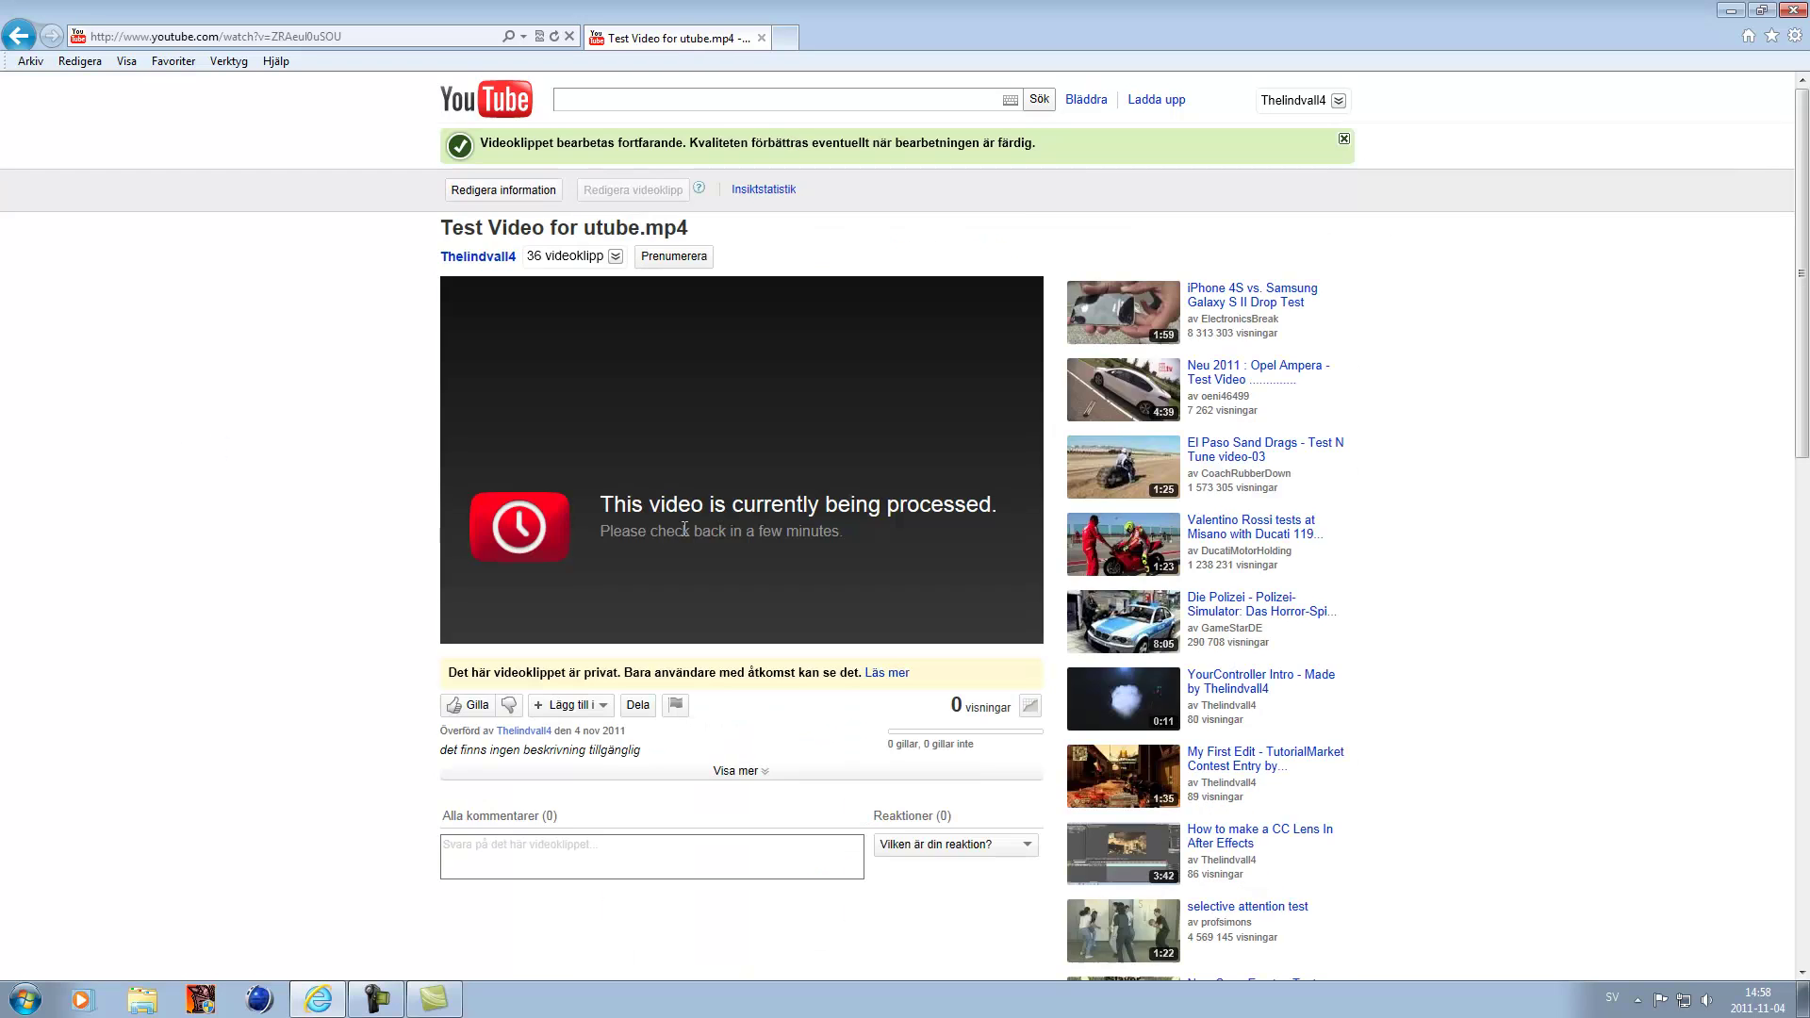
pyautogui.click(473, 110)
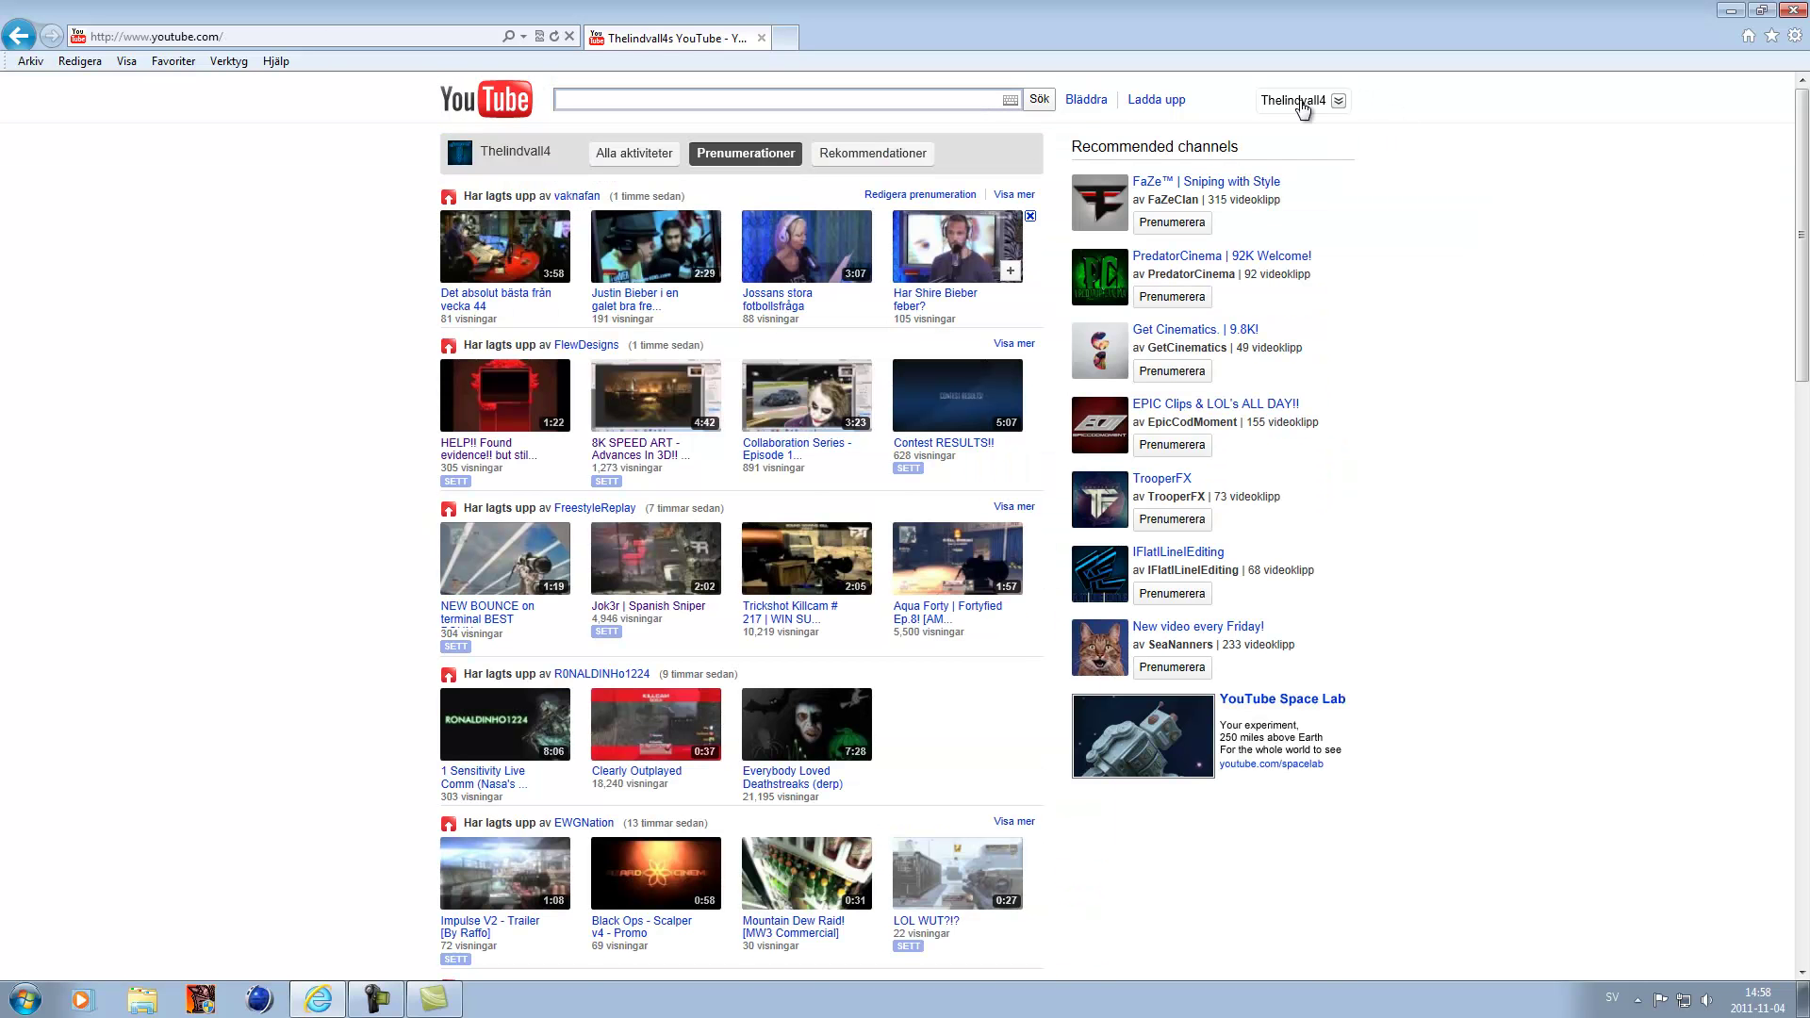
pyautogui.click(1293, 101)
pyautogui.click(1242, 160)
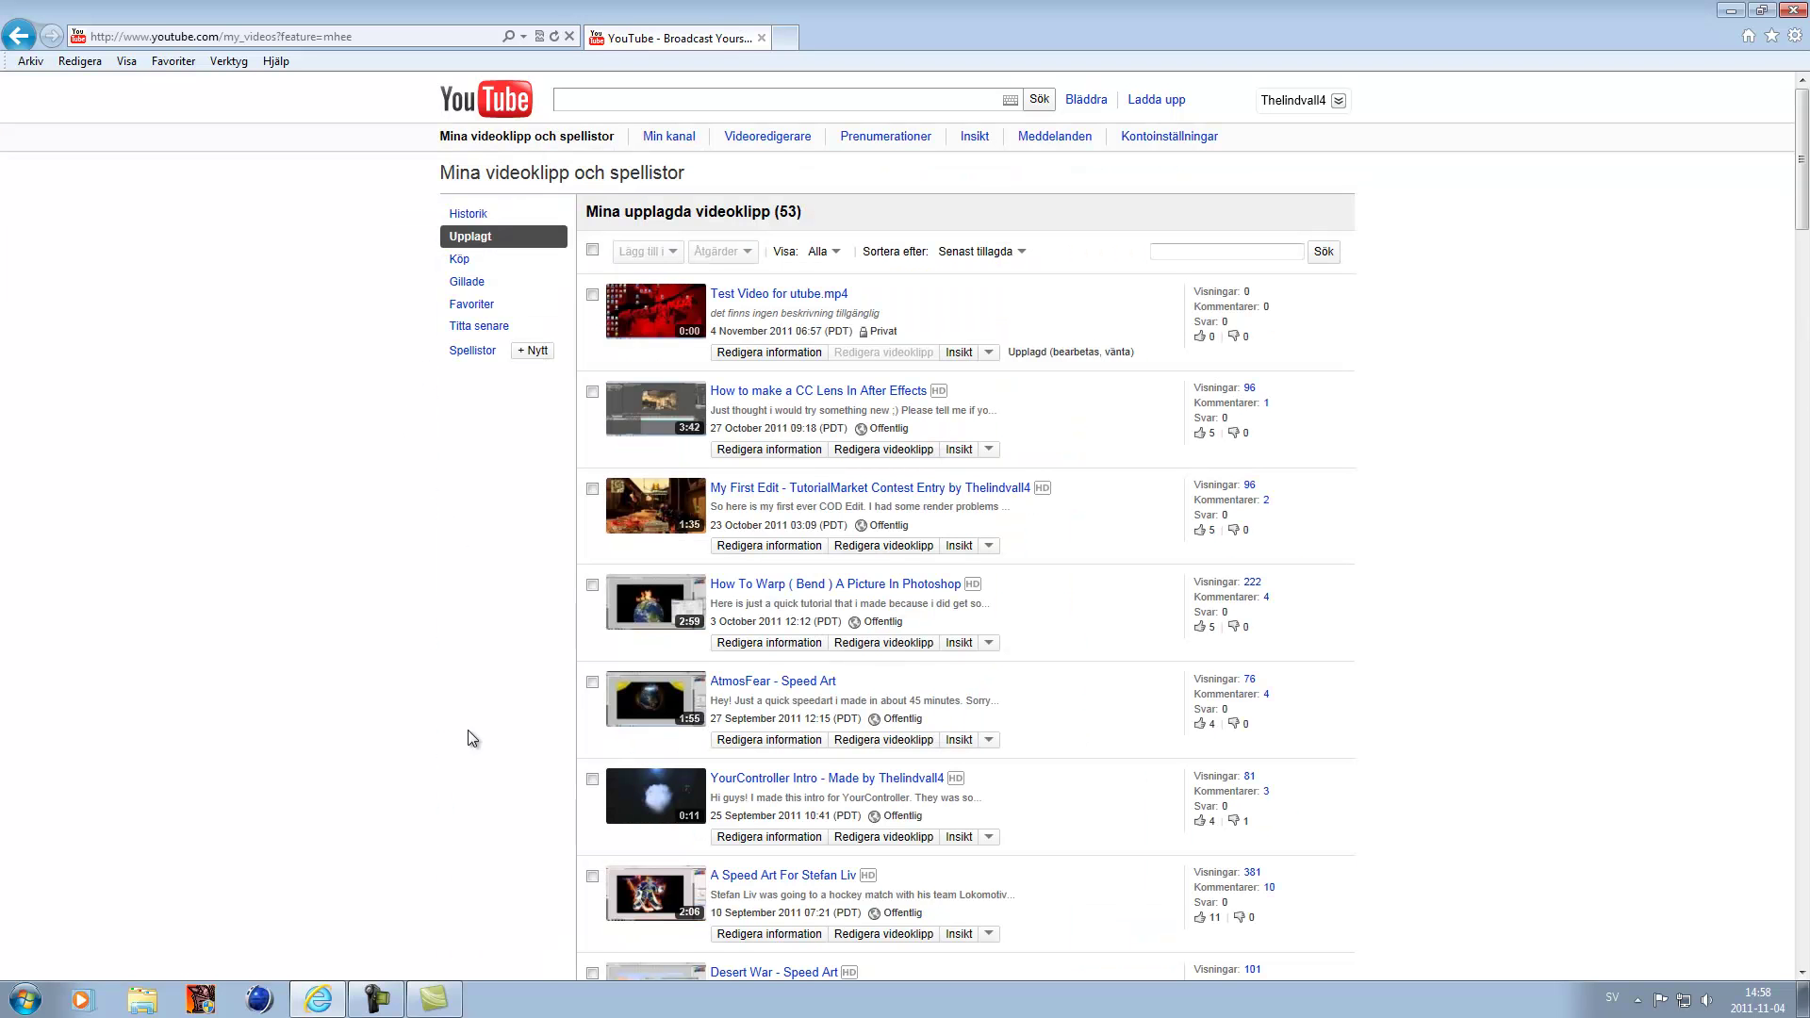
pyautogui.click(376, 999)
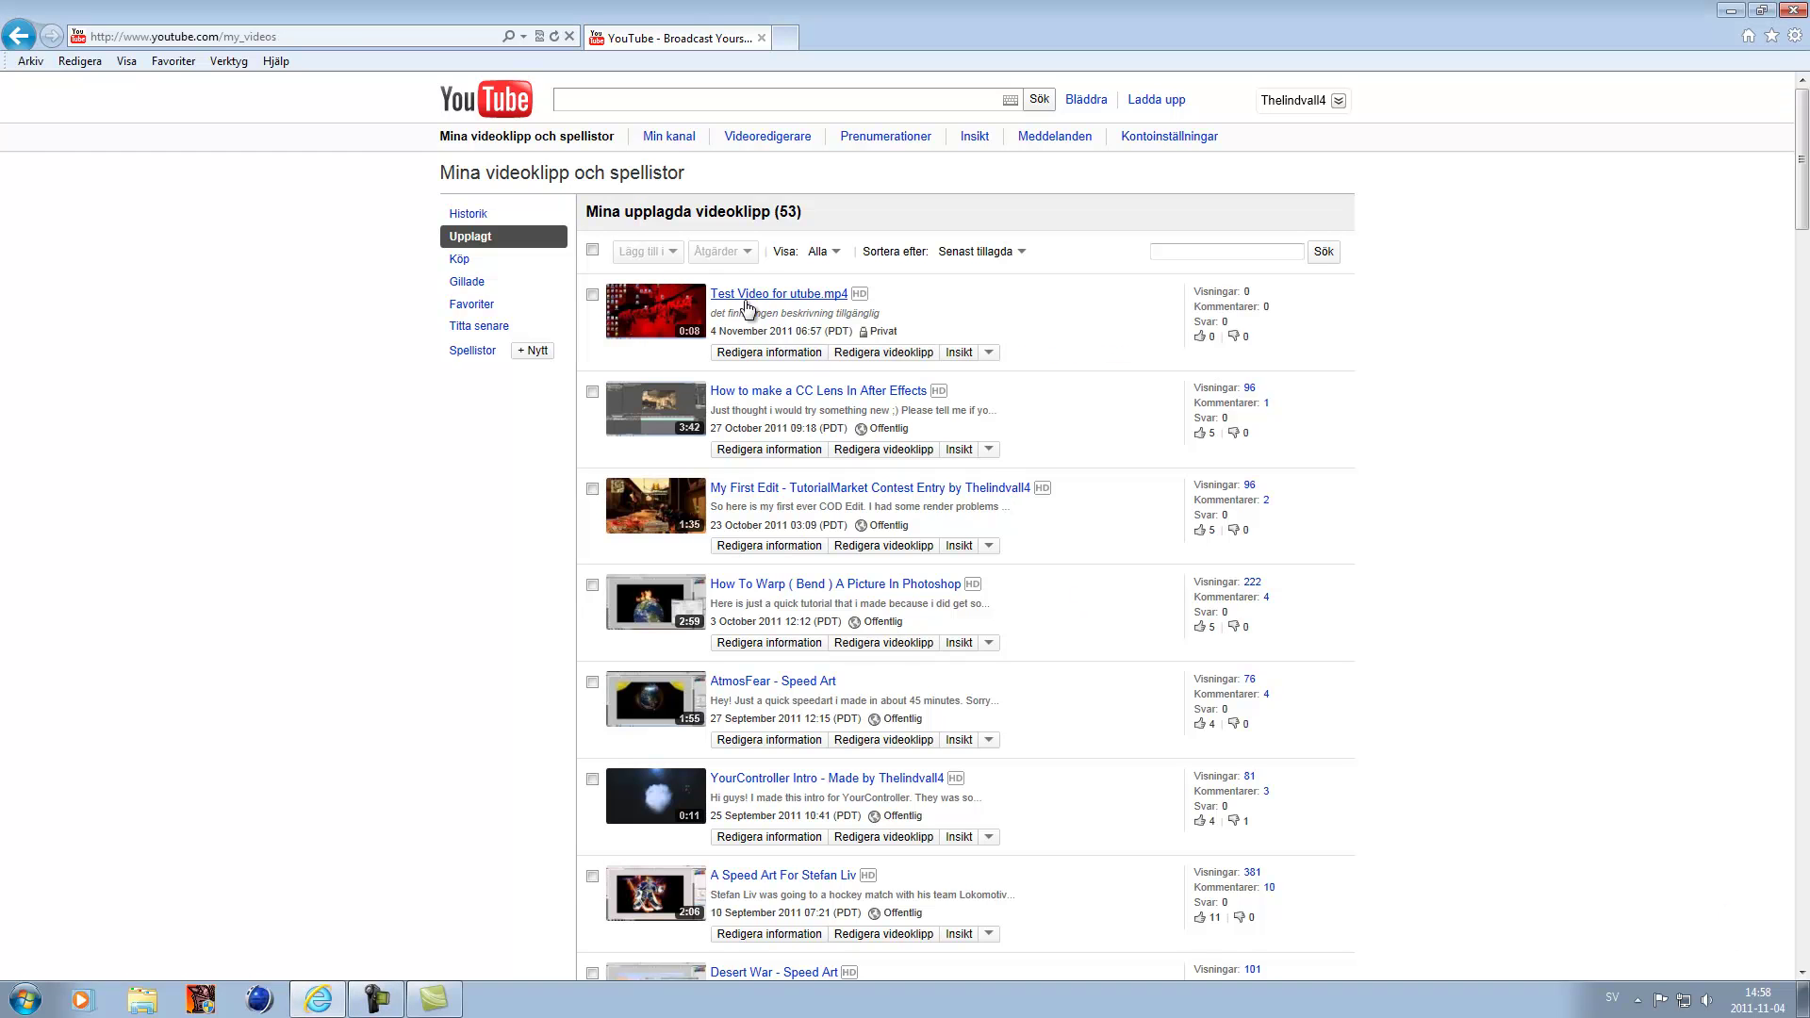
# Play Test Video for utube.mp4 full screen at 1080p quality
pyautogui.click(746, 300)
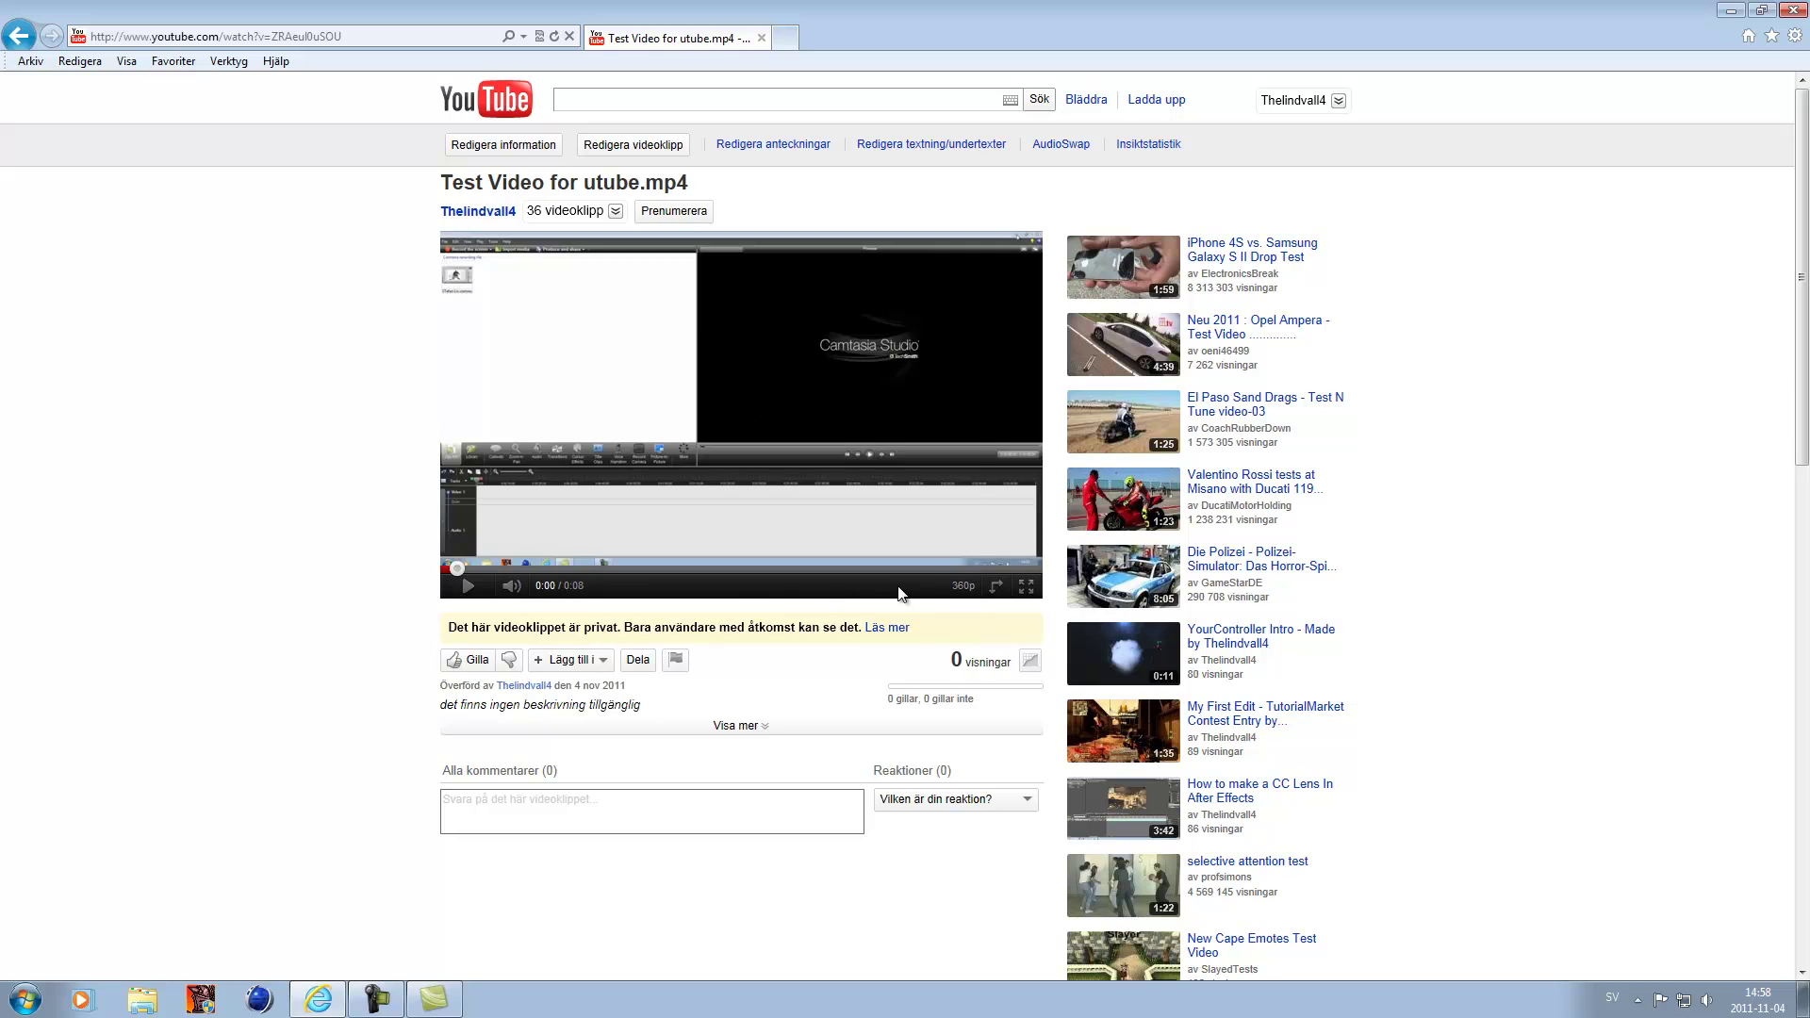
pyautogui.click(963, 589)
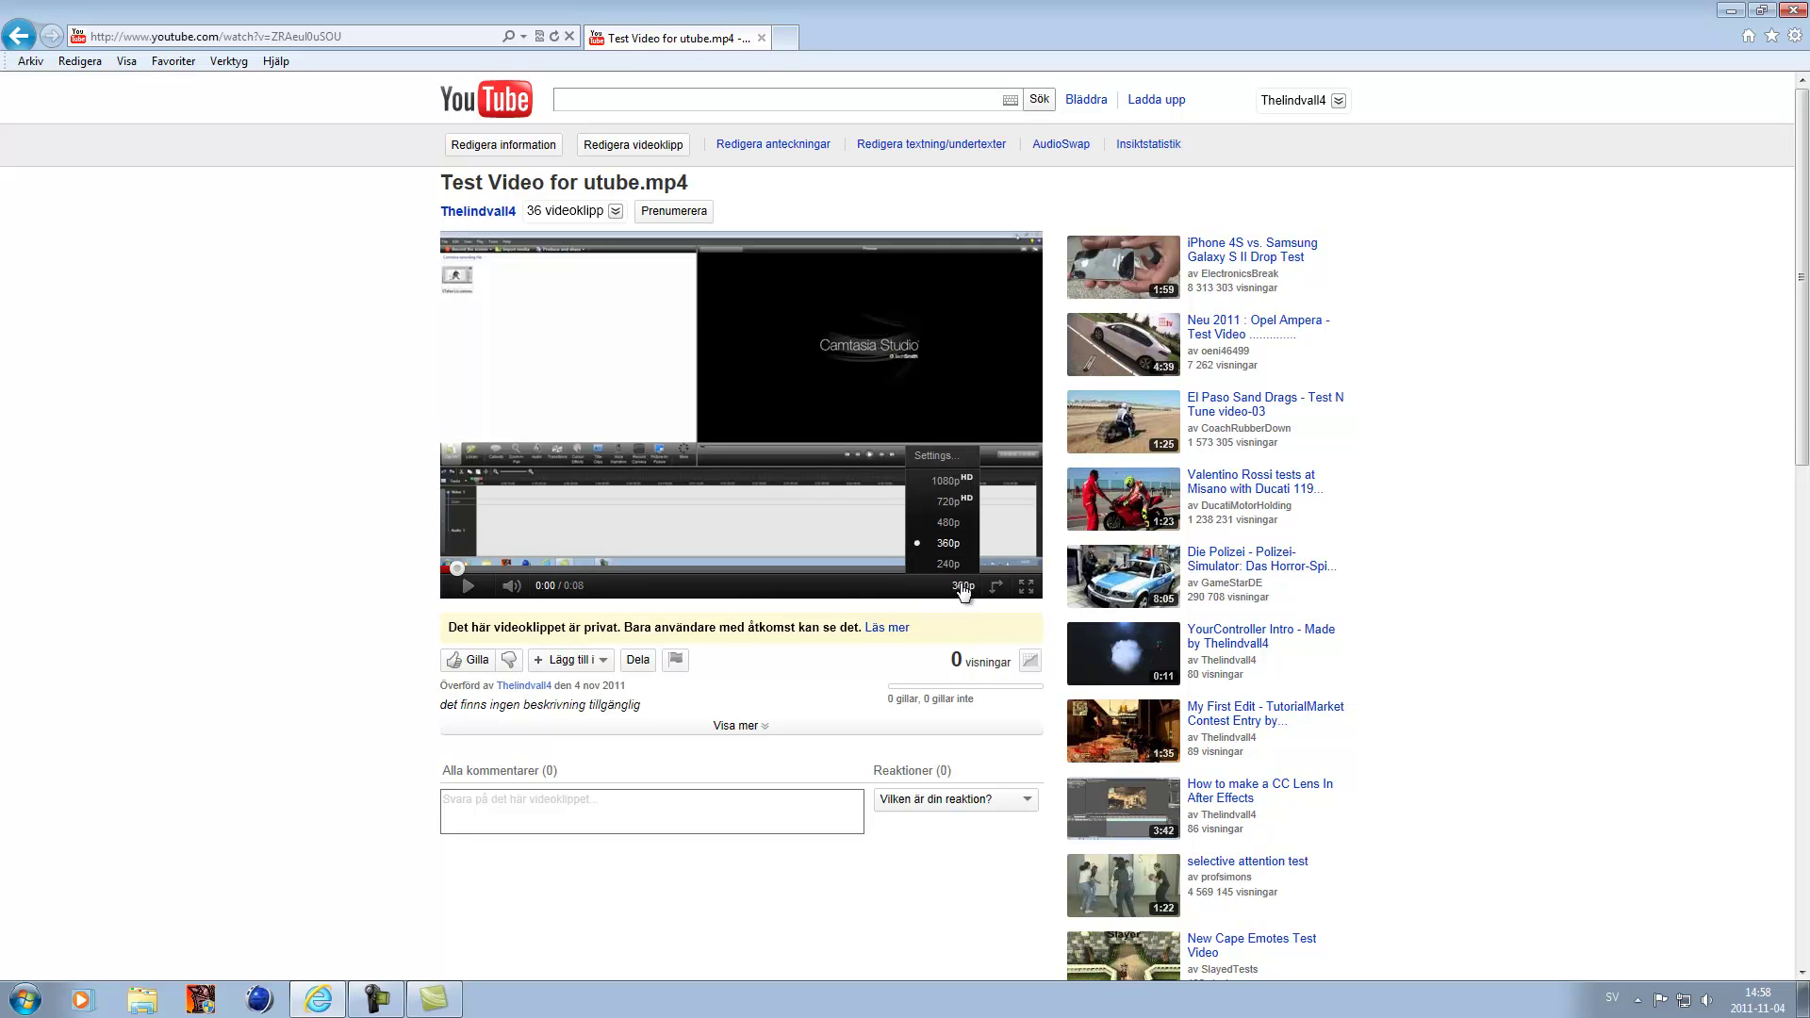
pyautogui.click(961, 492)
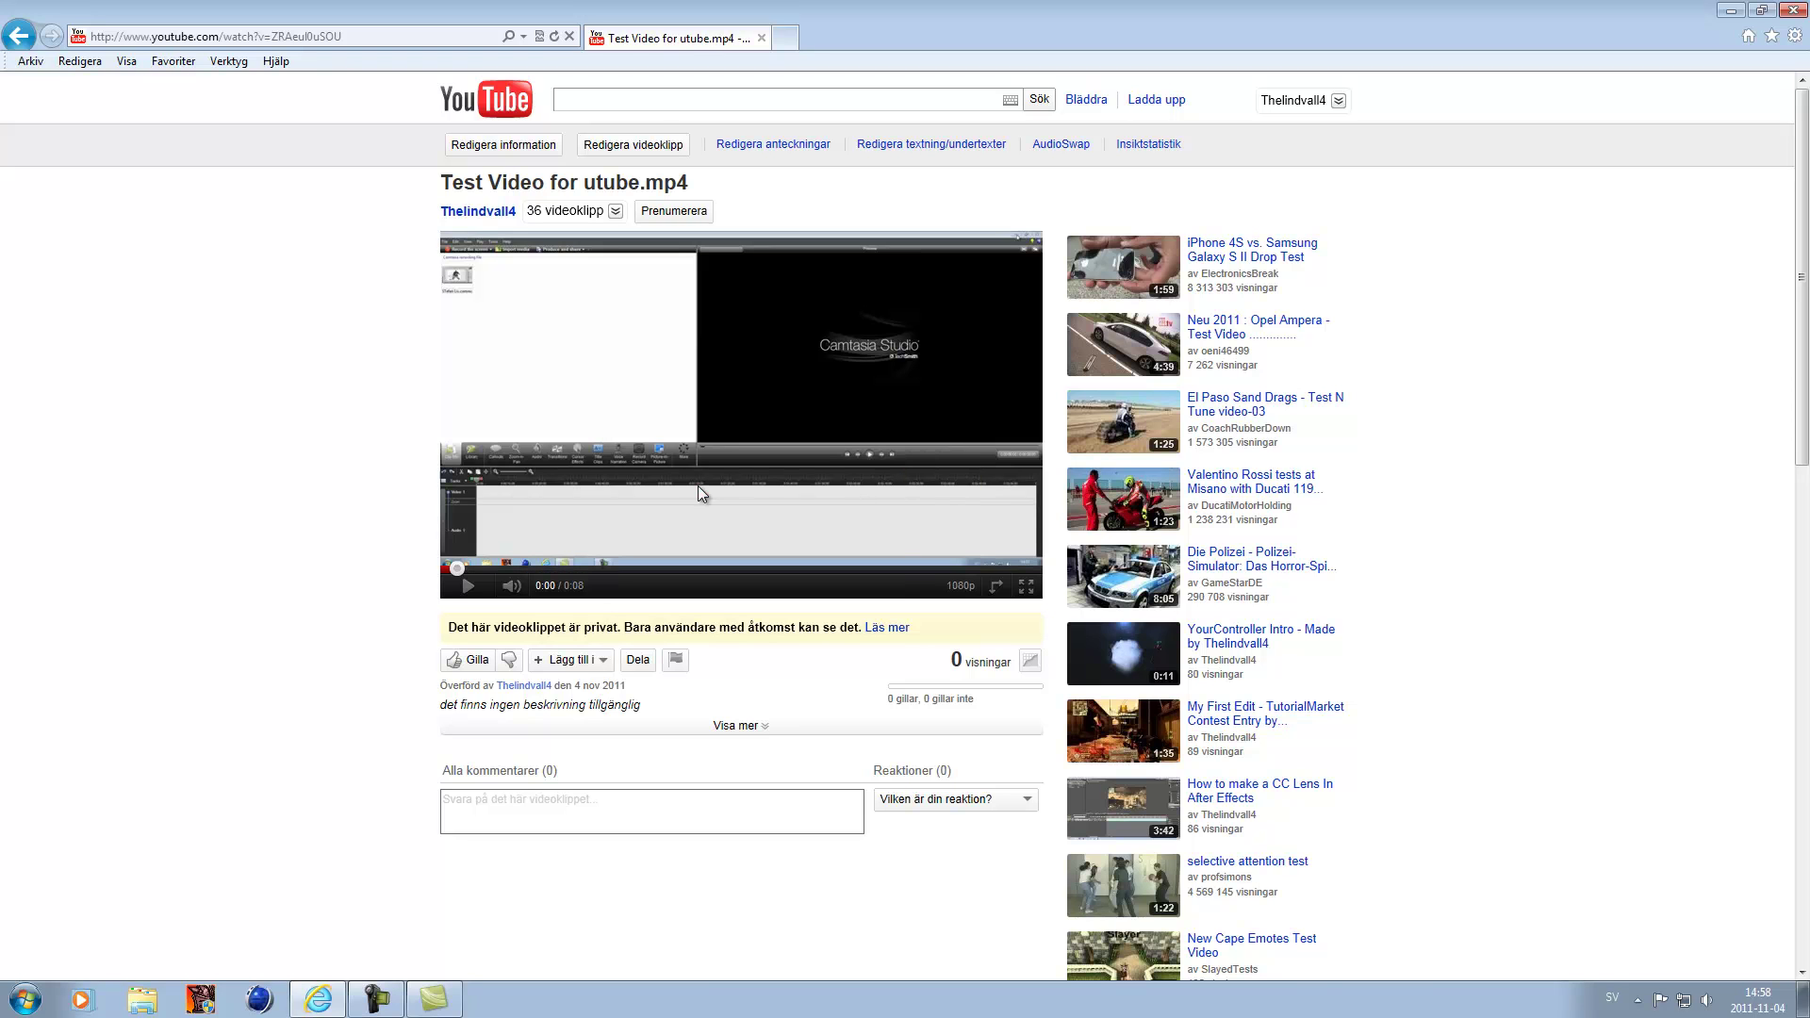
pyautogui.click(1025, 585)
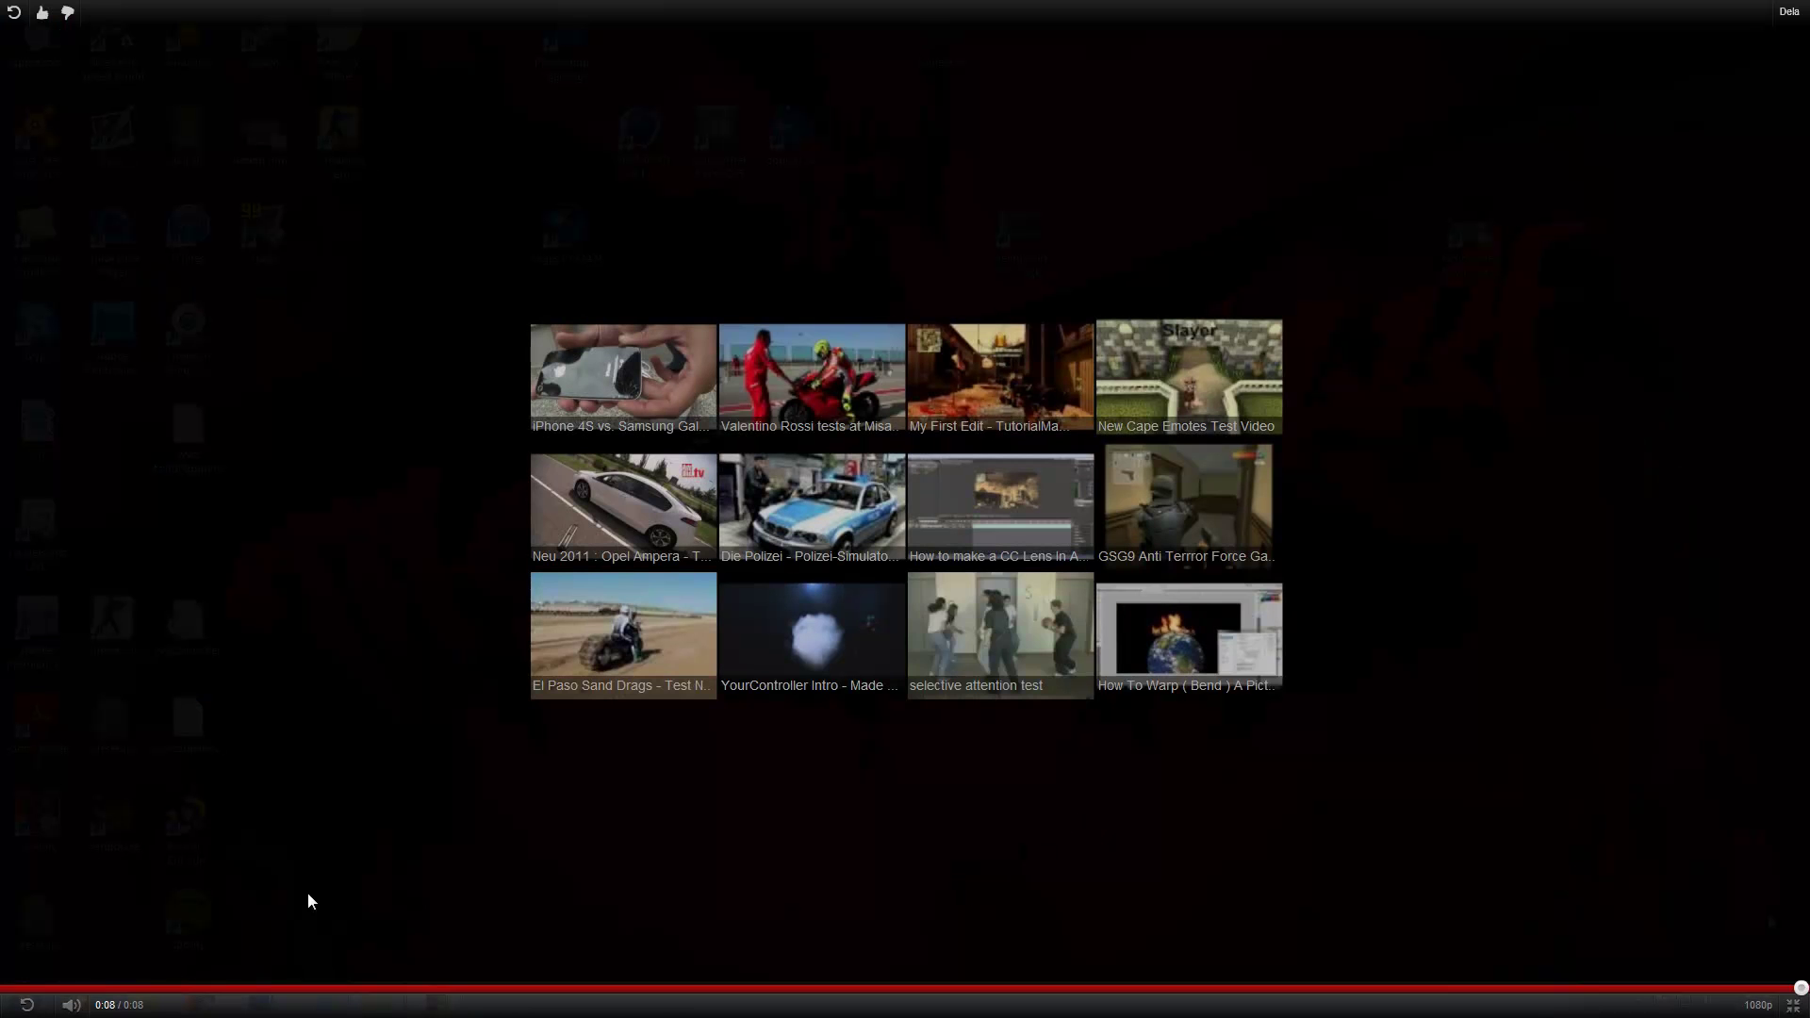
# Rewind 'Test Video for utube.mp4' to 0:00, then exit full screen to its watch page
pyautogui.click(8, 988)
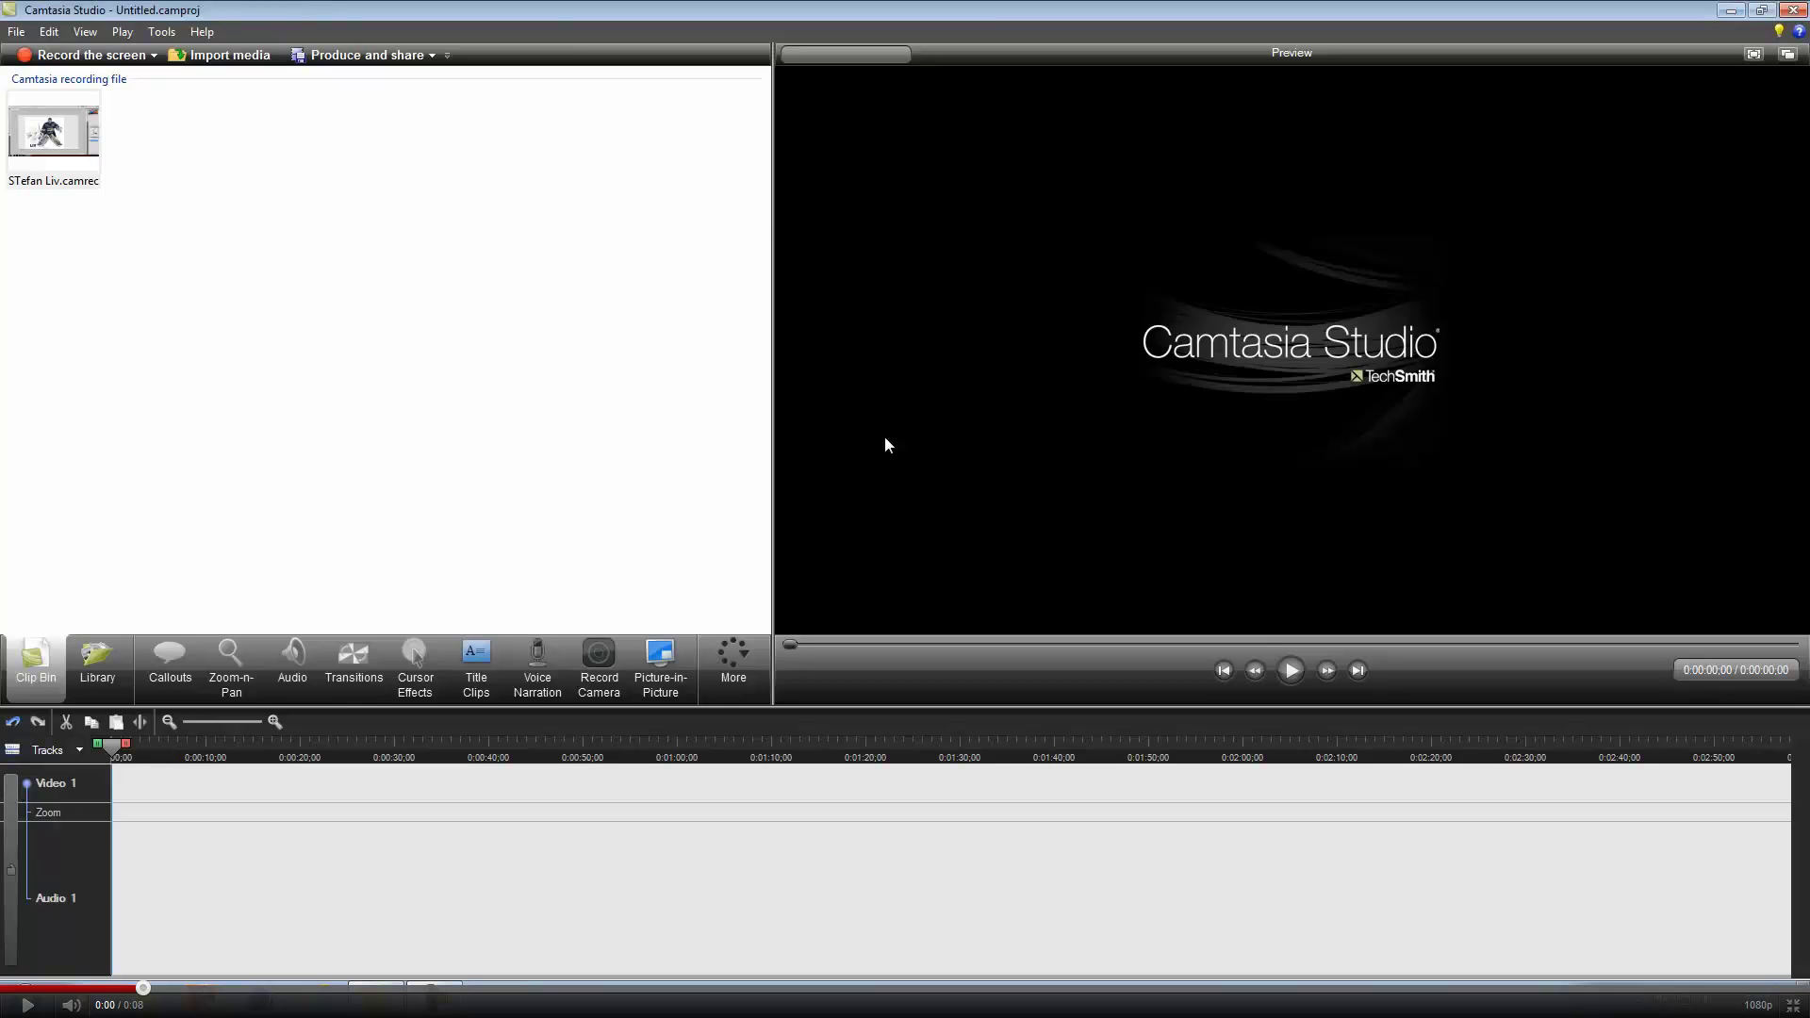
pyautogui.press('Escape')
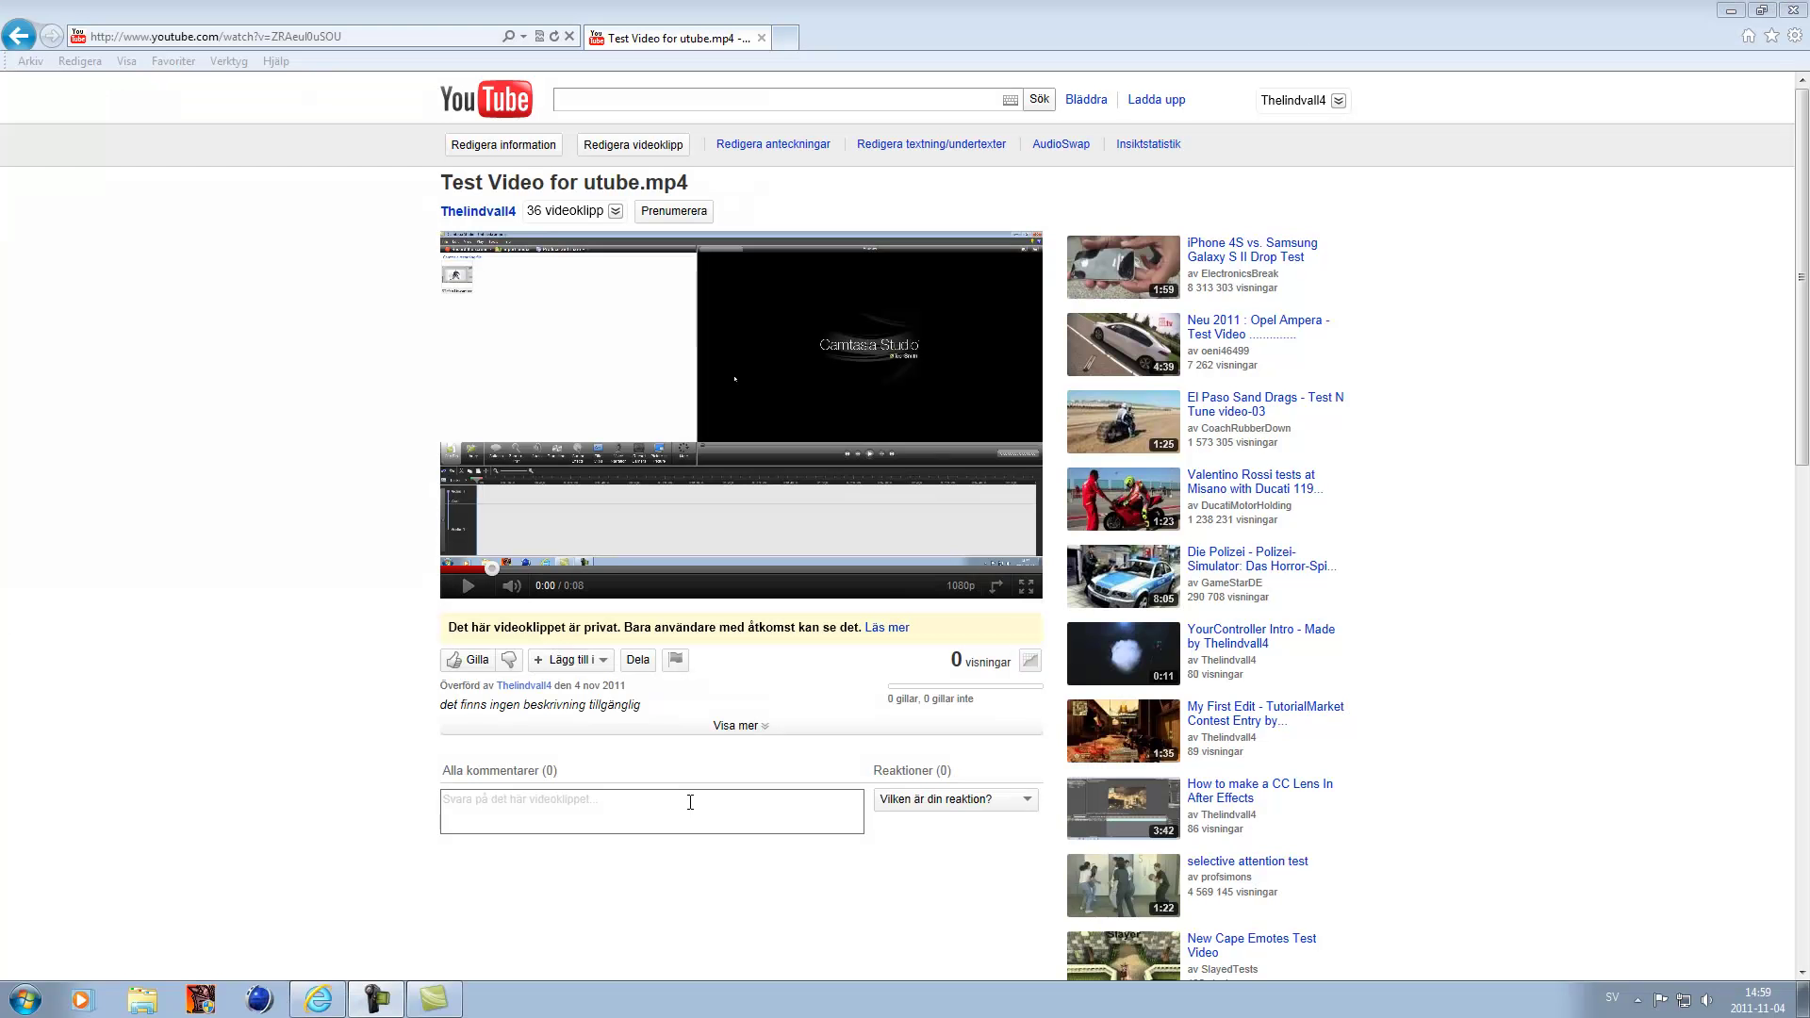